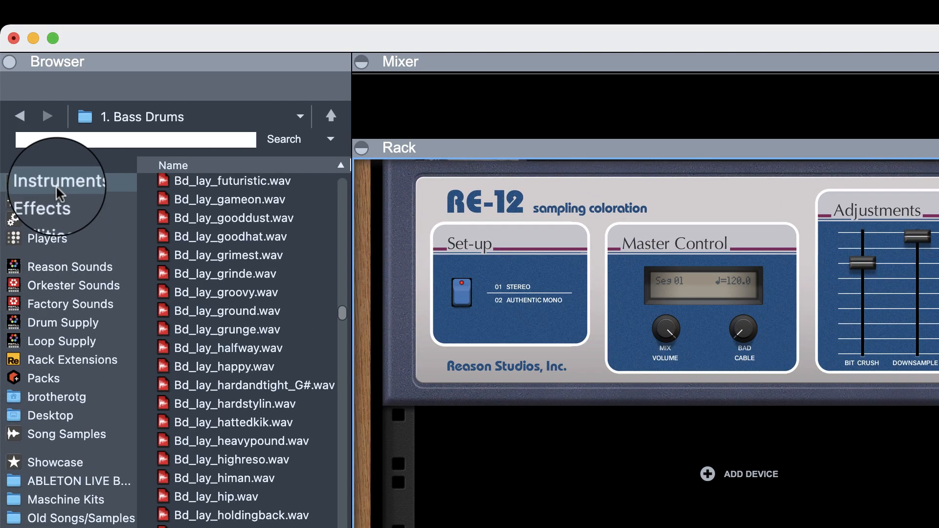
- Add three Redrum Drum Computers from the instruments to the rack, one below the RE-12 and two stacked in the second column
left_click(30, 161)
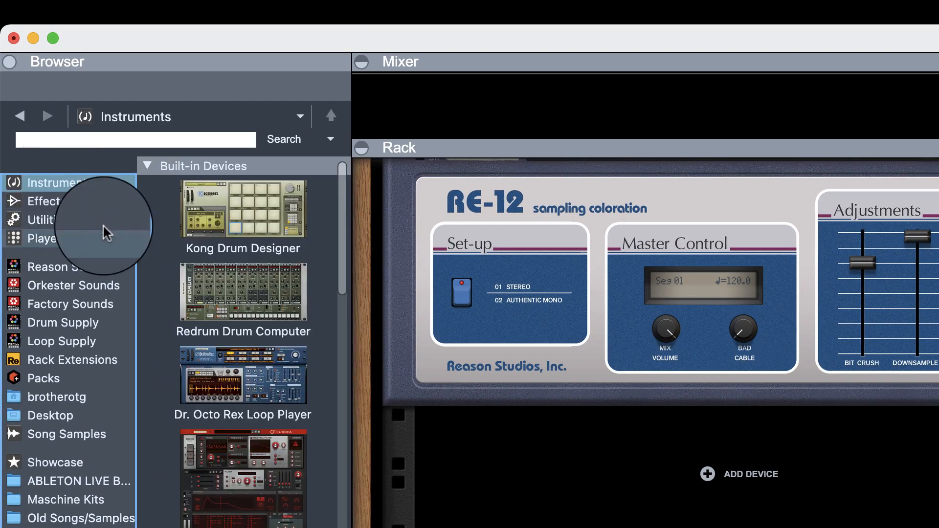
left_click(203, 262)
left_click_drag(229, 295, 572, 133)
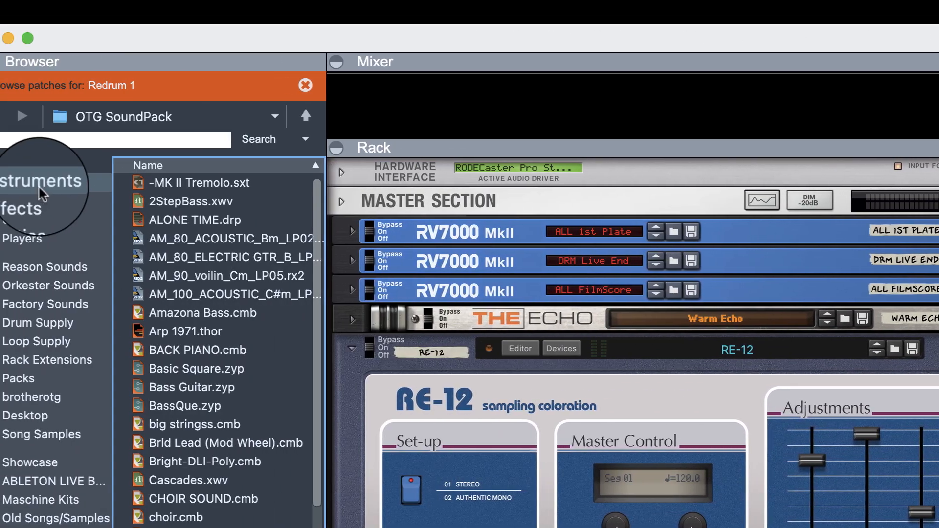
left_click(61, 182)
left_click_drag(219, 302, 577, 321)
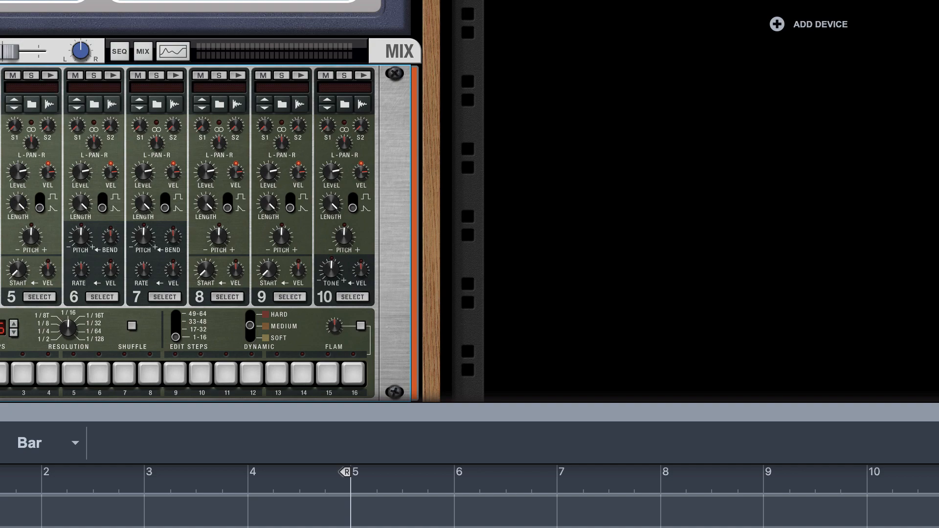
left_click_drag(0, 235, 781, 277)
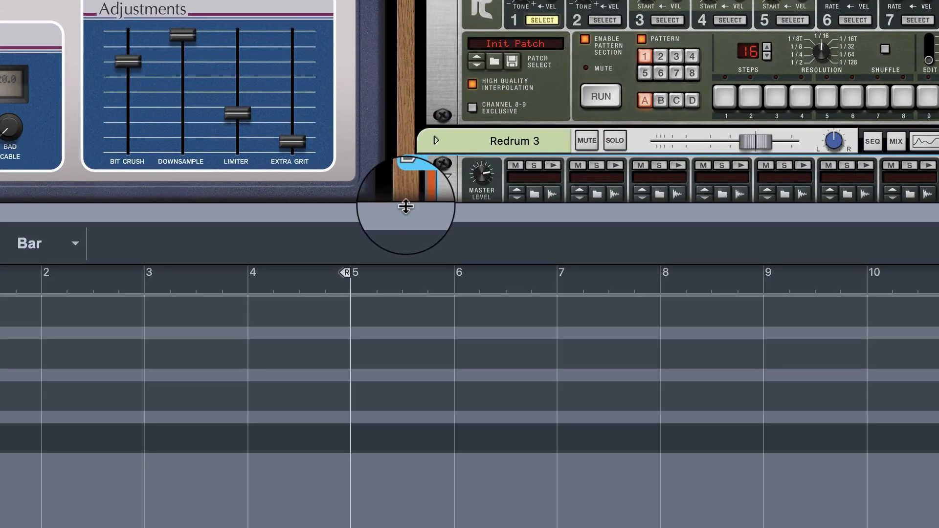
- Enlarge the rack area by shrinking the sequencer area below it
left_click_drag(405, 205, 477, 416)
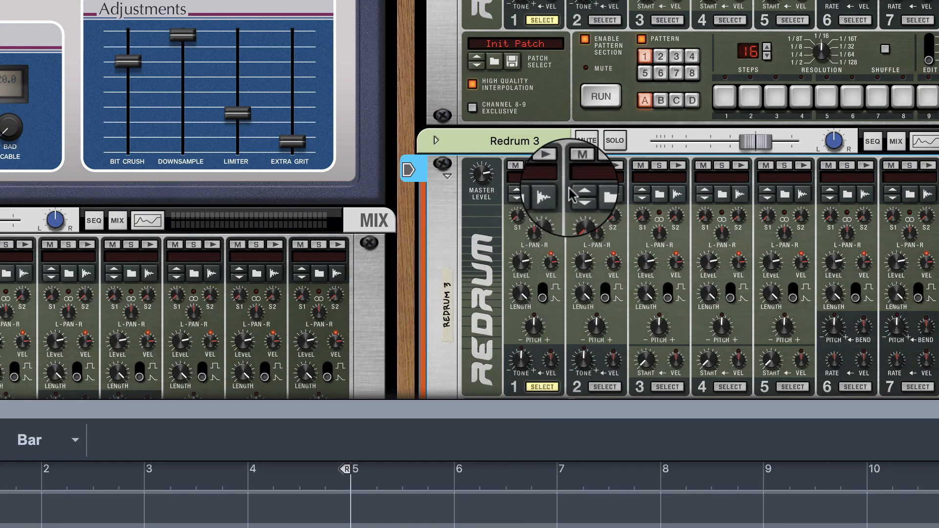
scroll(568, 193, "down", 5)
scroll(565, 186, "up", 3)
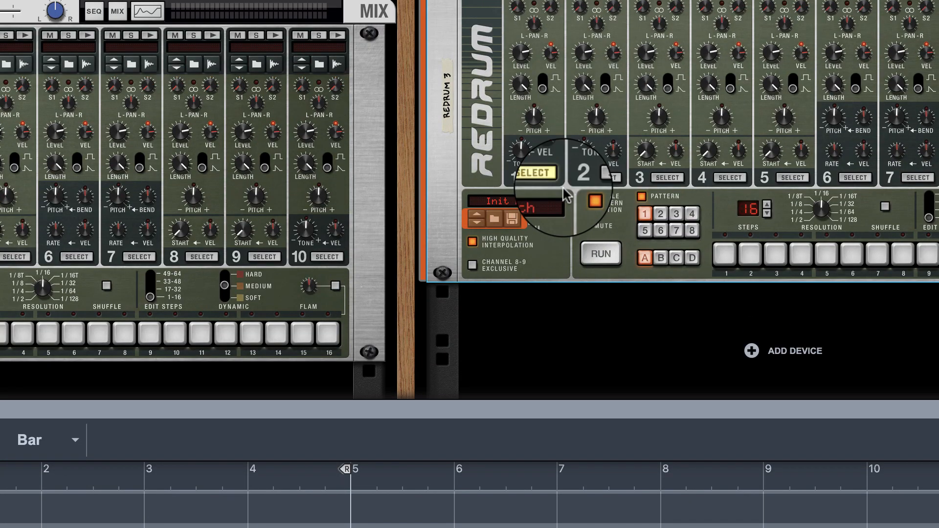
scroll(563, 194, "up", 3)
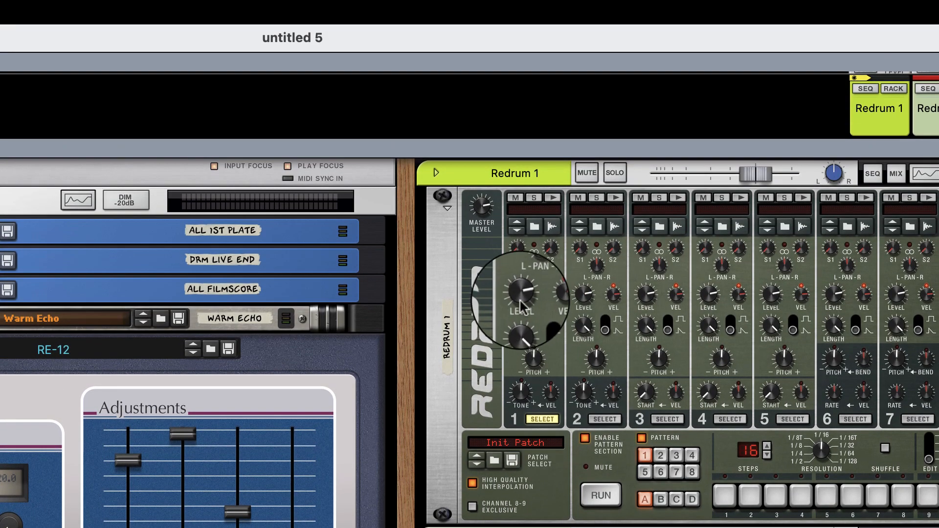
- Select Redrum 1 and open sample browsing for its drum channel 1
left_click(520, 300)
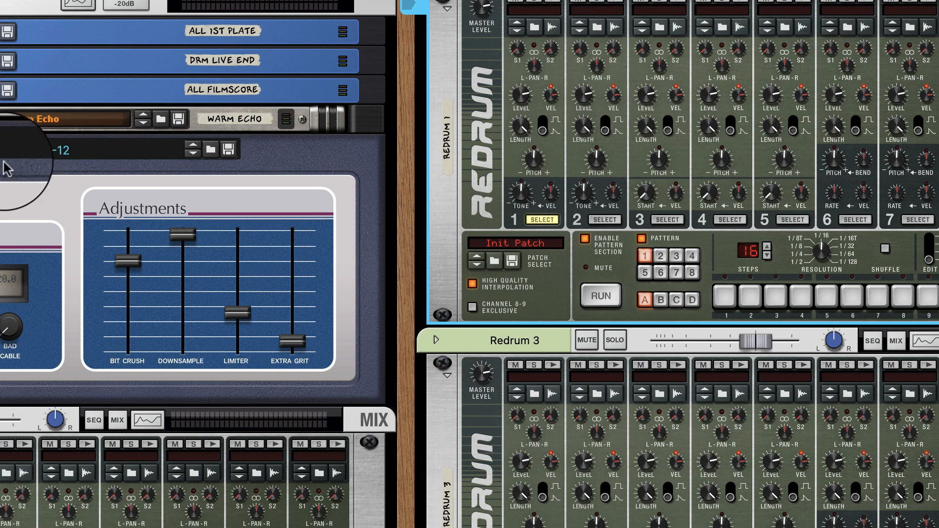
mouse_move(603, 76)
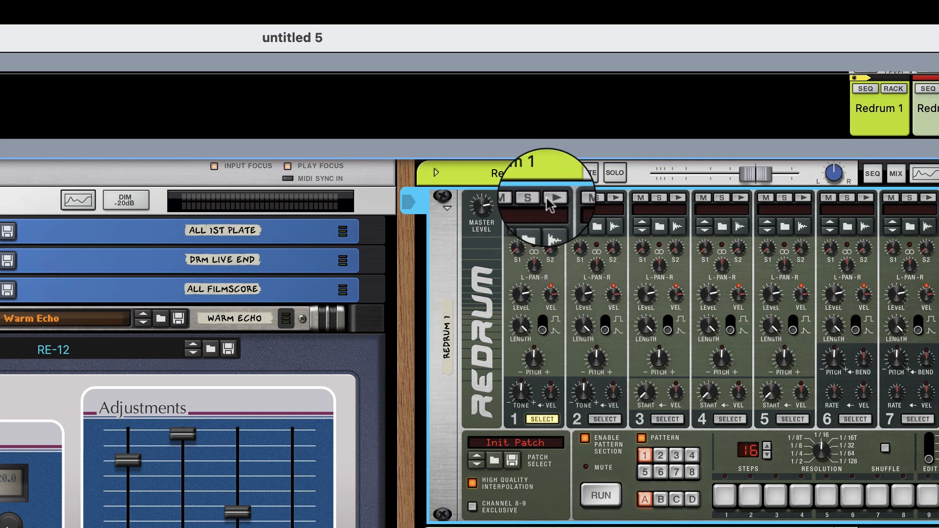
left_click(534, 229)
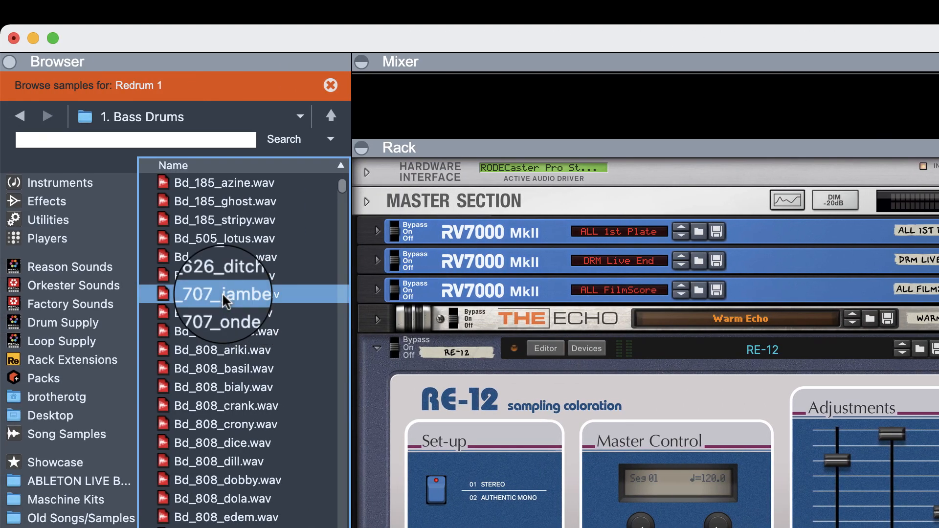
- Audition samples in the 1. Bass Drums folder and load Bd_concrete_G.wav into channel 1 of Redrum 1
left_click(223, 293)
scroll(245, 470, "down", 10)
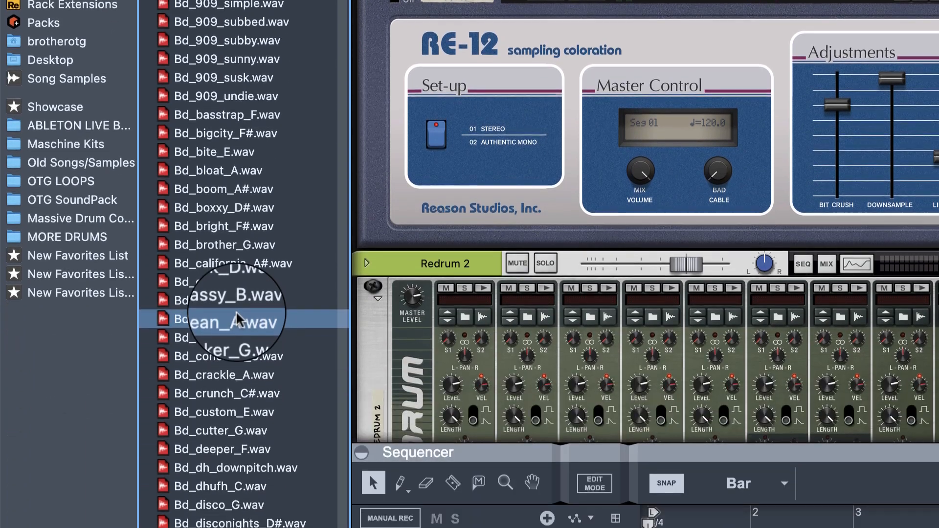
scroll(236, 310, "down", 5)
left_click(235, 266)
left_click(223, 298)
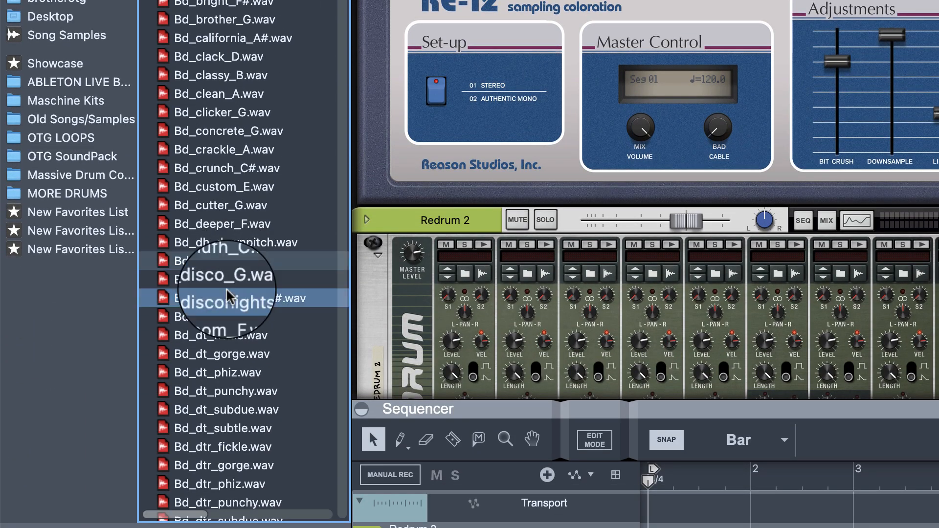
left_click(212, 264)
left_click(213, 243)
left_click(209, 222)
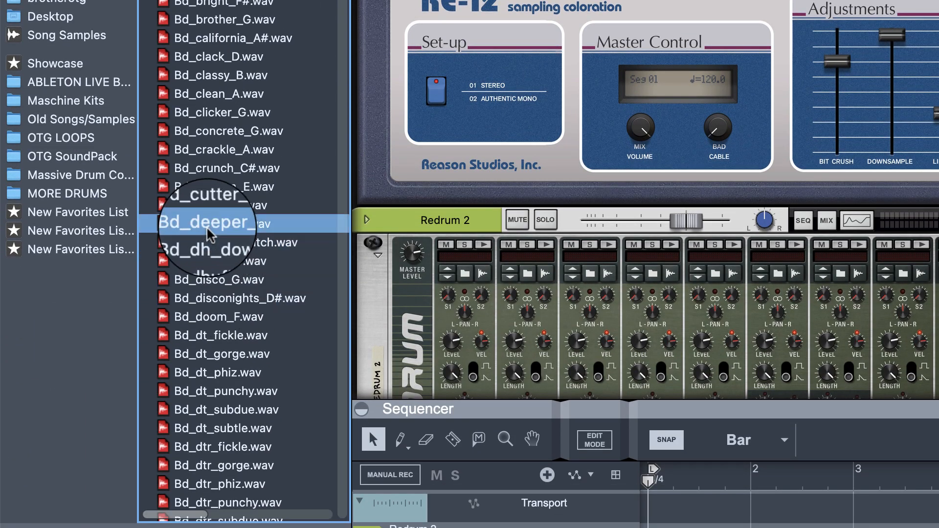
left_click(210, 187)
left_click(198, 231)
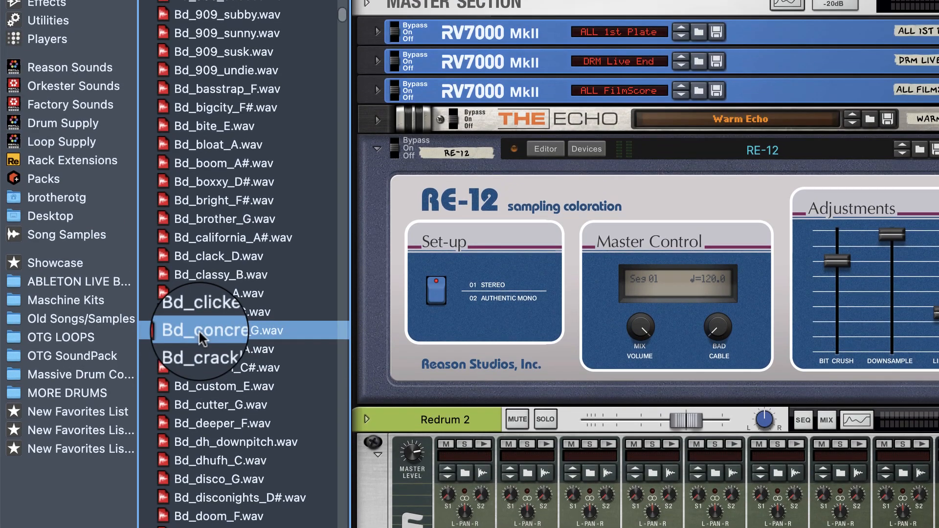
left_click_drag(198, 231, 536, 344)
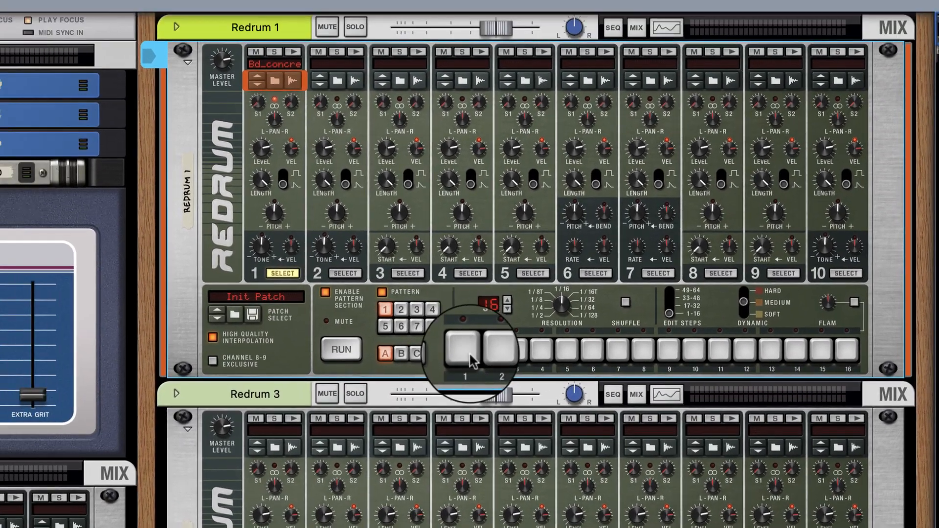
- Program the channel 1 kick on step 1 with the pattern running, and adjust the channel's level velocity
left_click(463, 351)
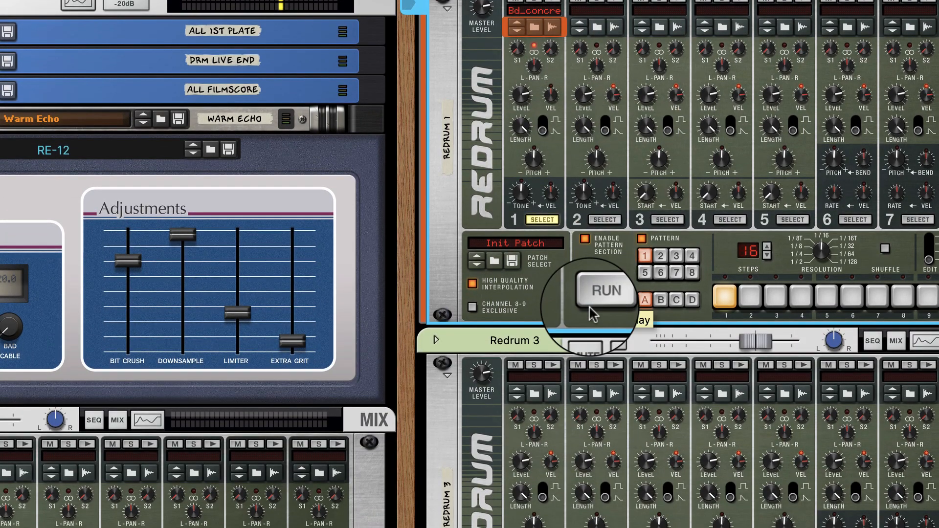
left_click(592, 307)
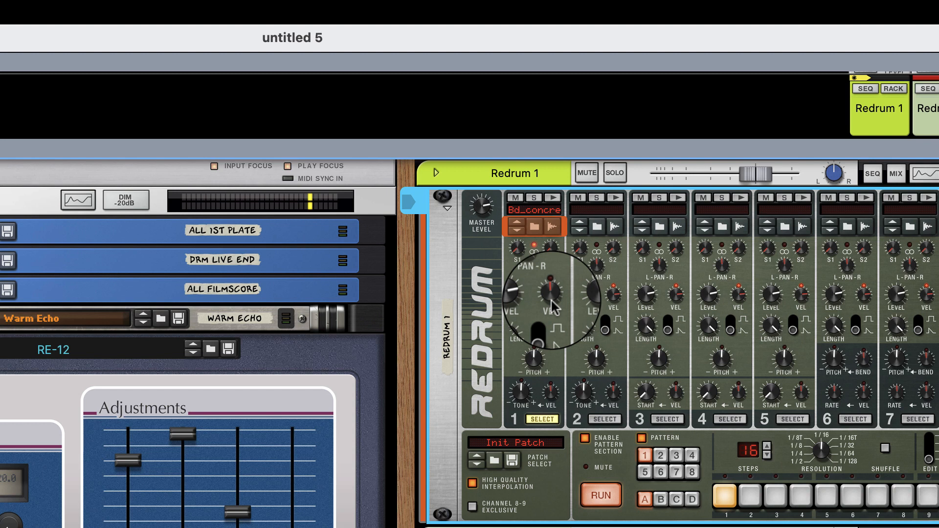
left_click_drag(553, 307, 561, 282)
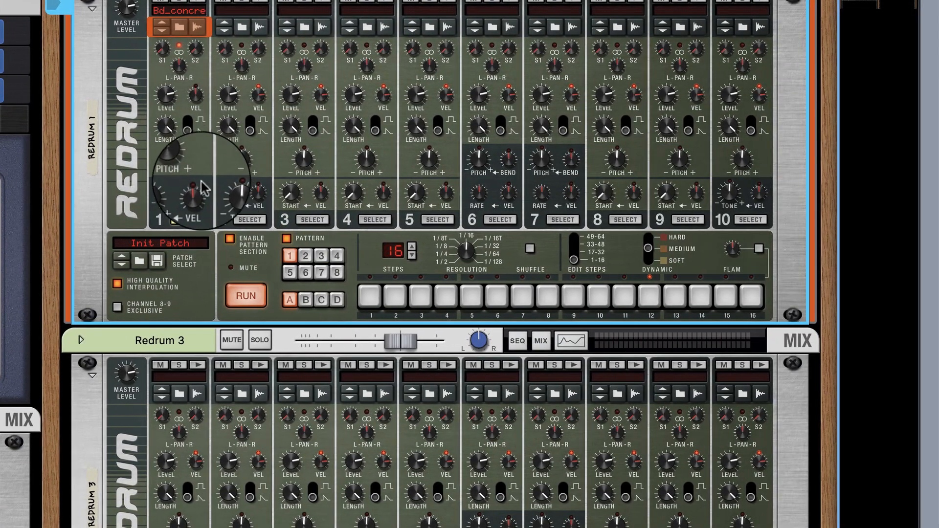
left_click(370, 296)
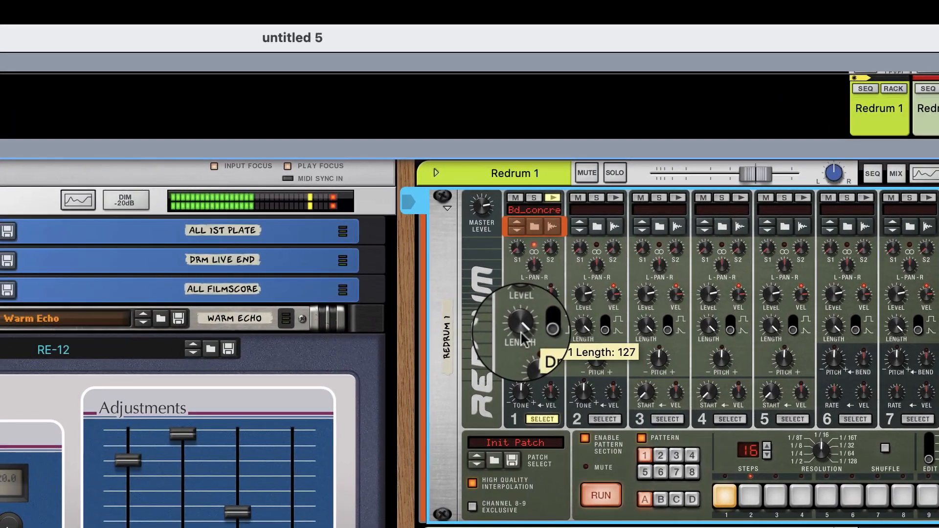
- Try shortening drum 1's length to 32 and switching its Decay/Gate Mode to 1
left_click_drag(172, 142, 174, 143)
left_click_drag(522, 341, 535, 368)
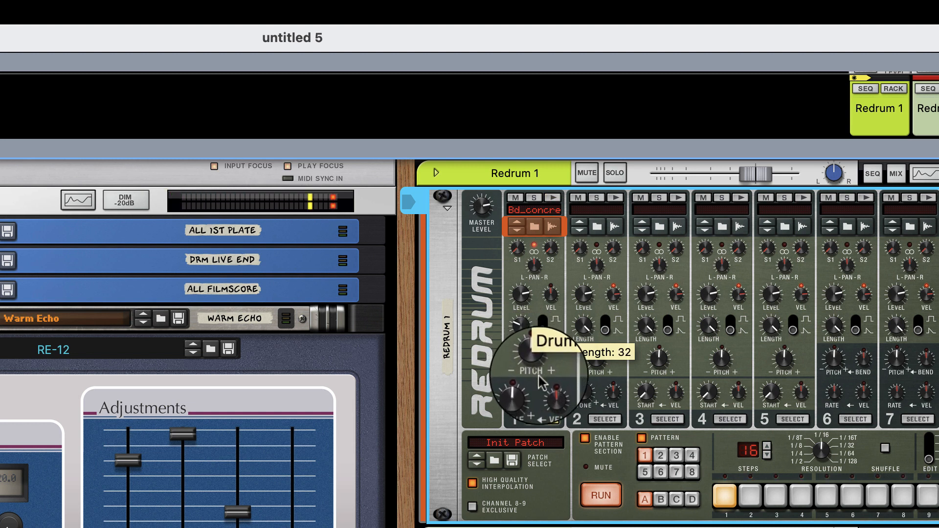
left_click_drag(539, 380, 532, 333)
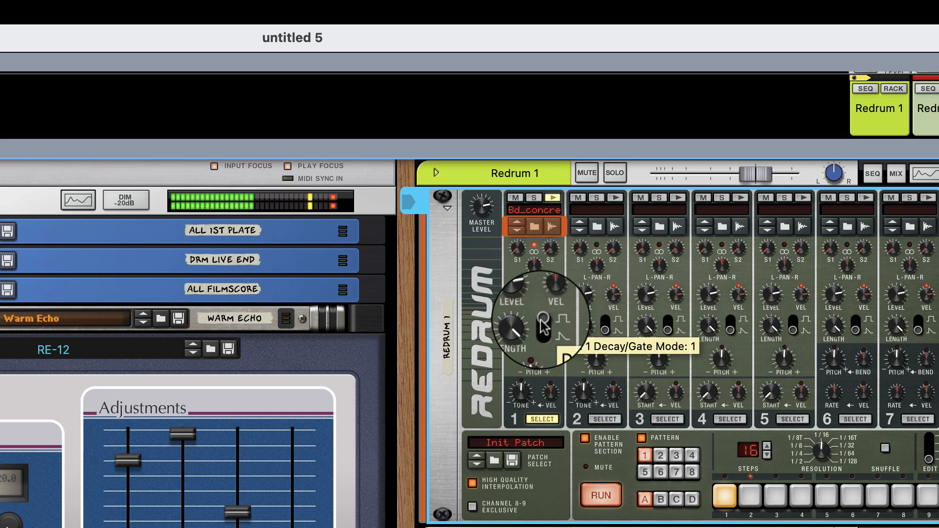
left_click(543, 326)
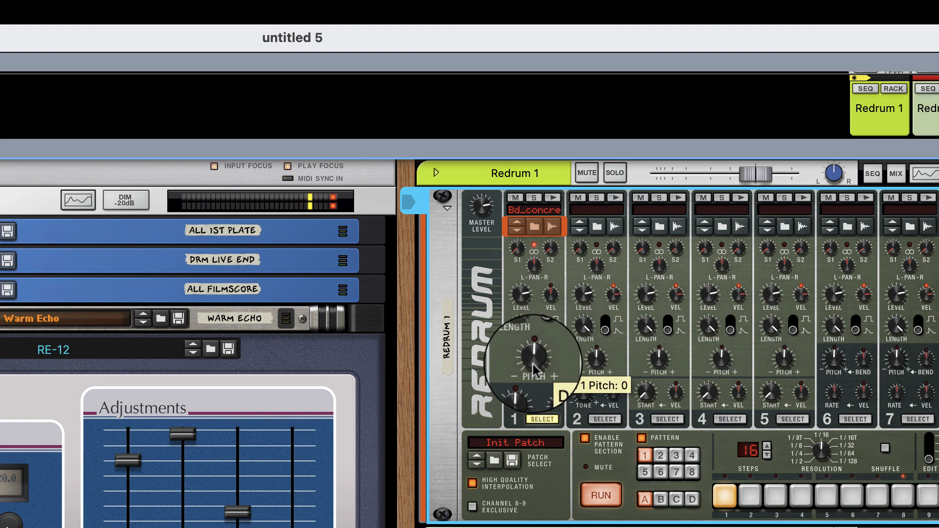
- Try drum 1's pitch at -64, its tone knob, and its Vel to Tone at -64, returning each to its default
left_click_drag(535, 377, 566, 497)
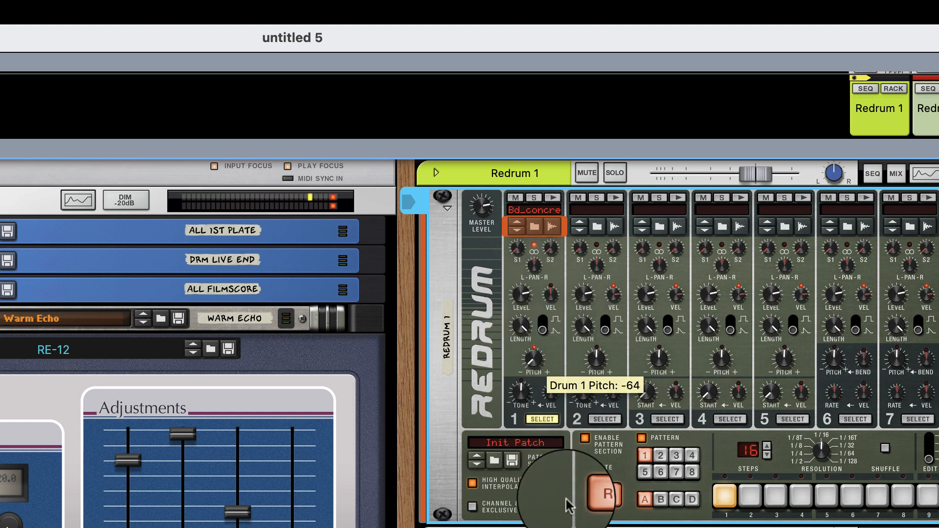
left_click(544, 364, "super")
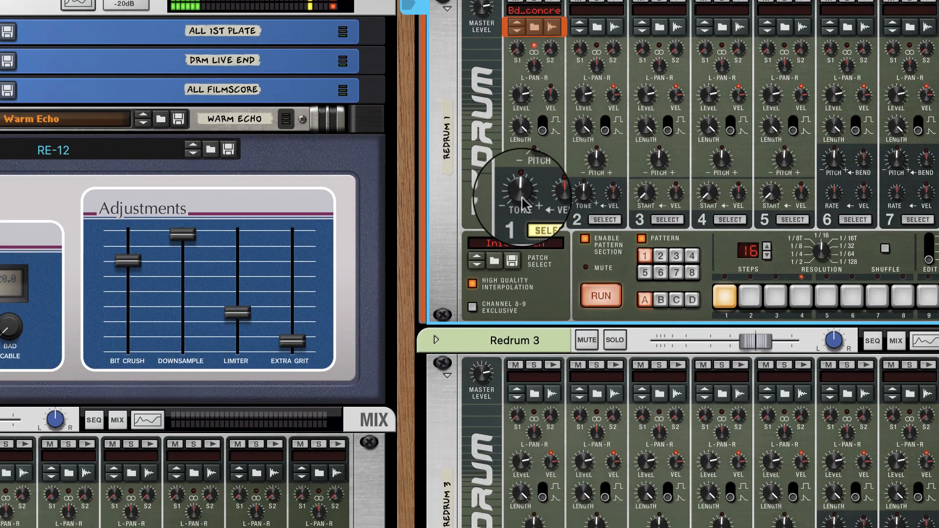
left_click_drag(522, 202, 547, 232)
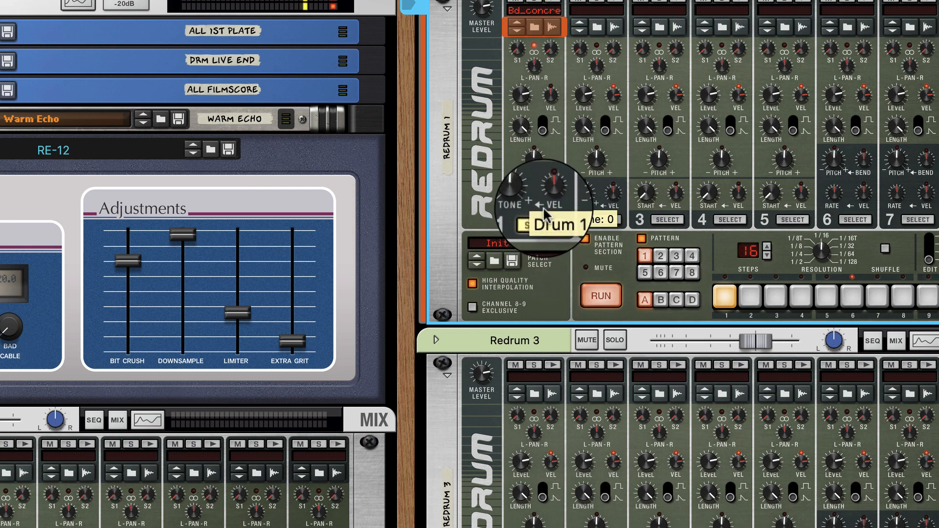
left_click_drag(554, 205, 563, 240)
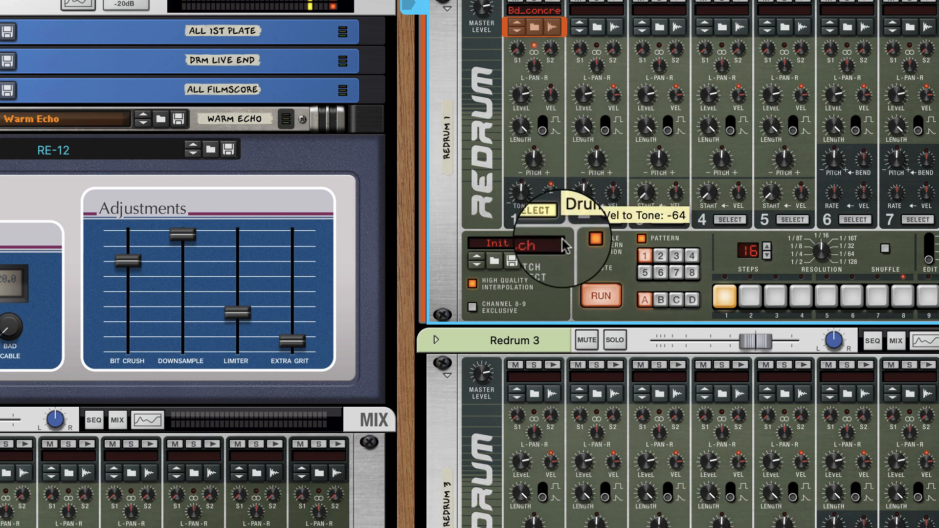
left_click_drag(530, 208, 556, 163)
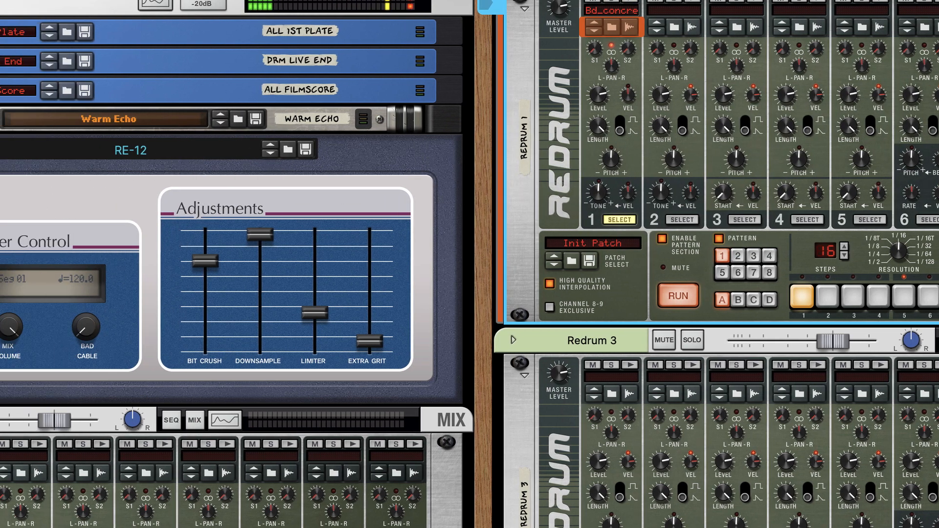
- Load Bd_deeper_F.wav into channel 3 of Redrum 1 and program it on step 1
left_click(104, 238)
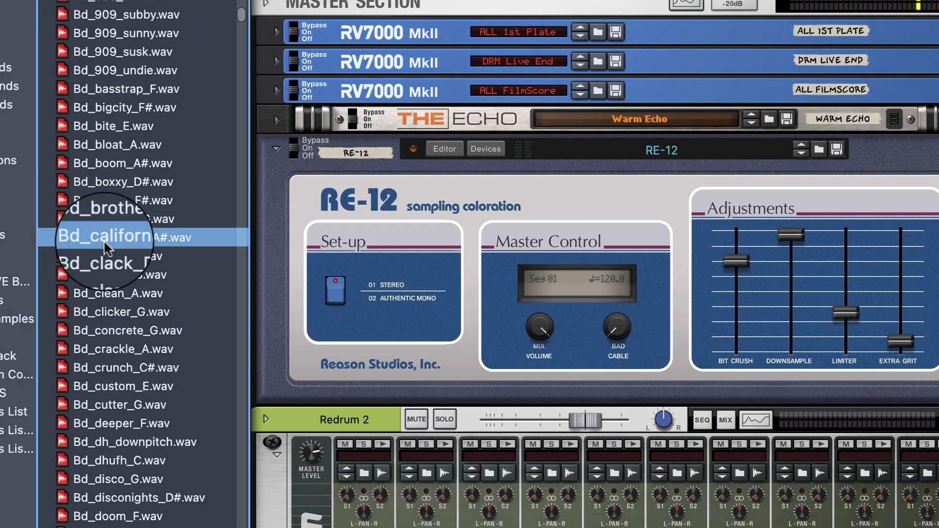
left_click(211, 323)
double_click(206, 333)
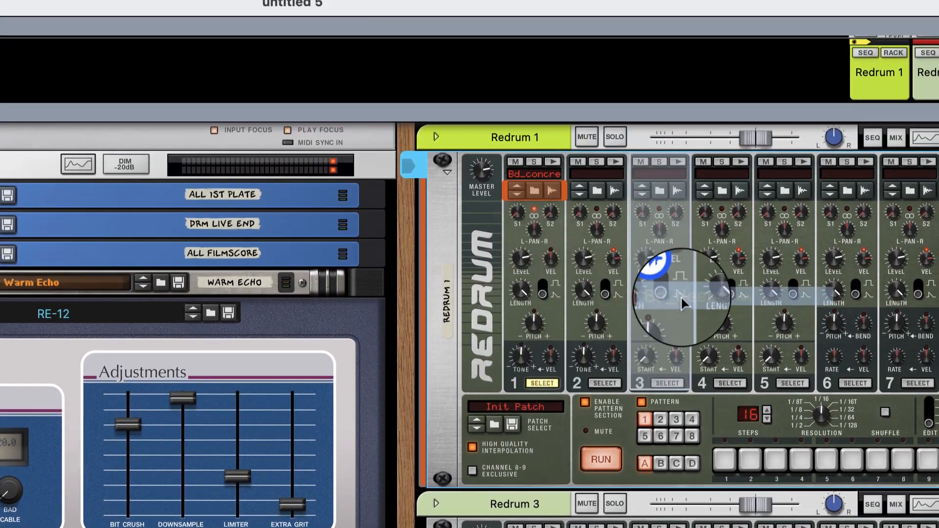
left_click_drag(681, 295, 666, 282)
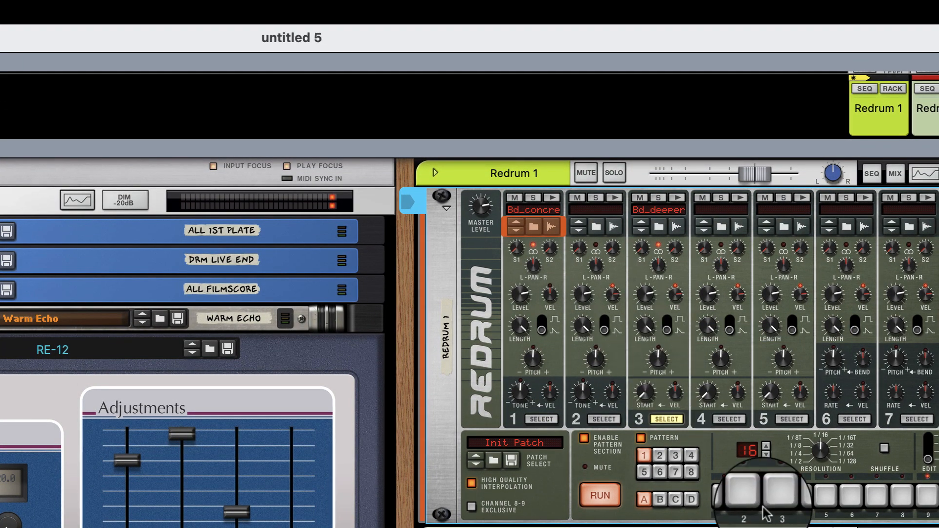
left_click(729, 497)
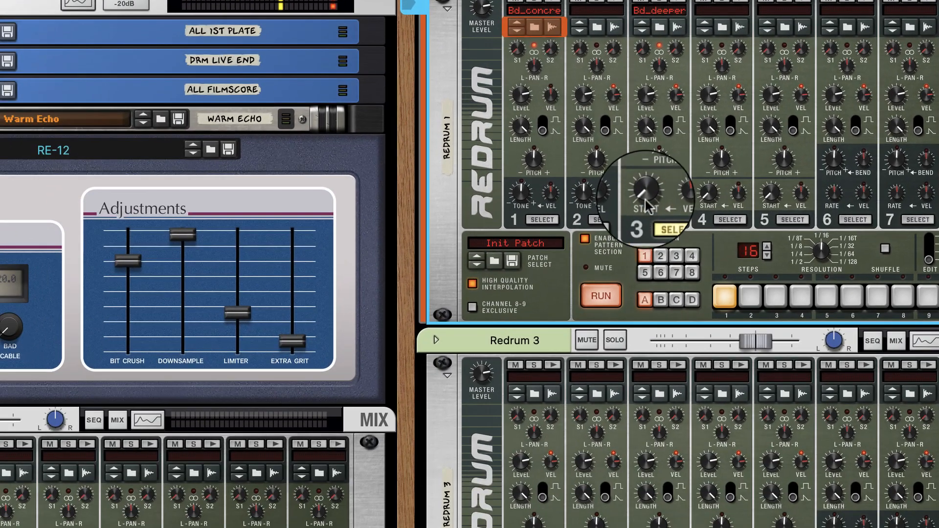
- Adjust drum 3's sample start, trying 30 and 20 before lowering it further
left_click_drag(645, 199, 649, 186)
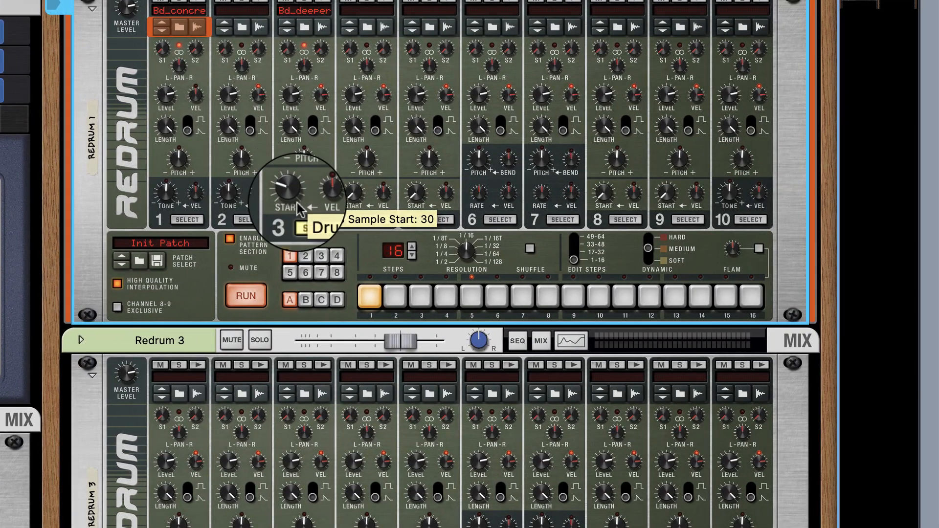
left_click_drag(295, 203, 299, 209)
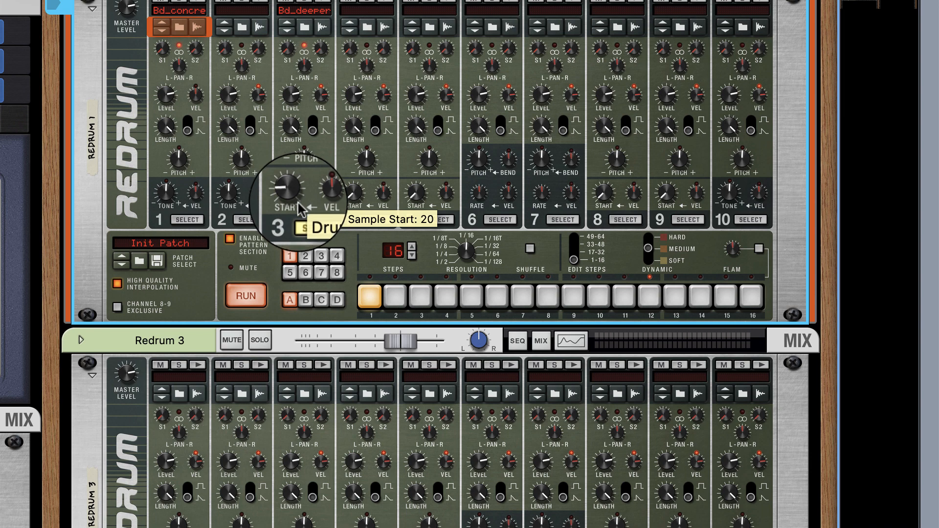
left_click_drag(300, 208, 320, 241)
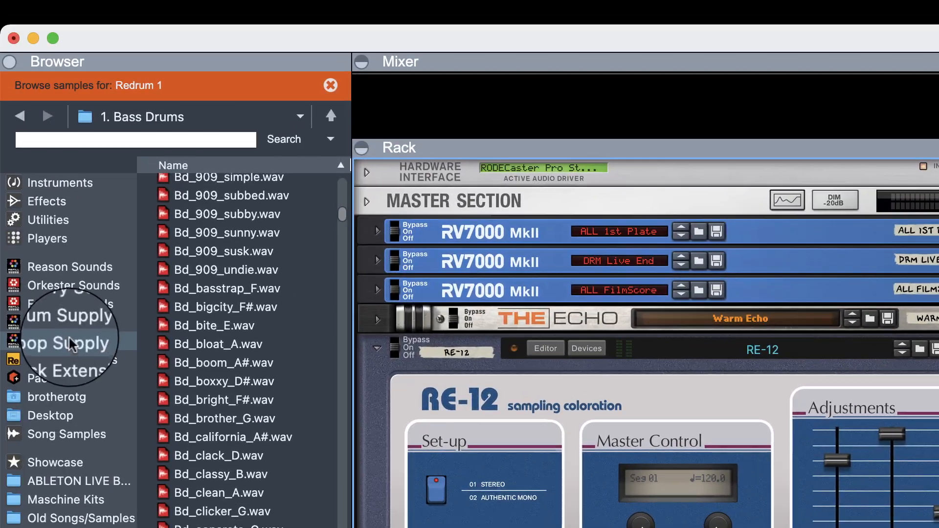
- Look through the Hip Hop folder of the Loop Supply and return to the bass drum samples
left_click(70, 343)
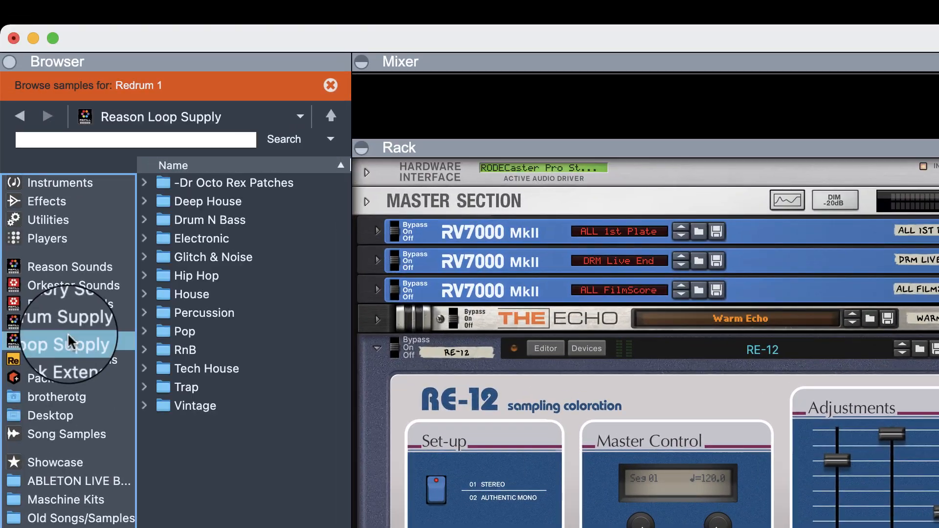
double_click(146, 275)
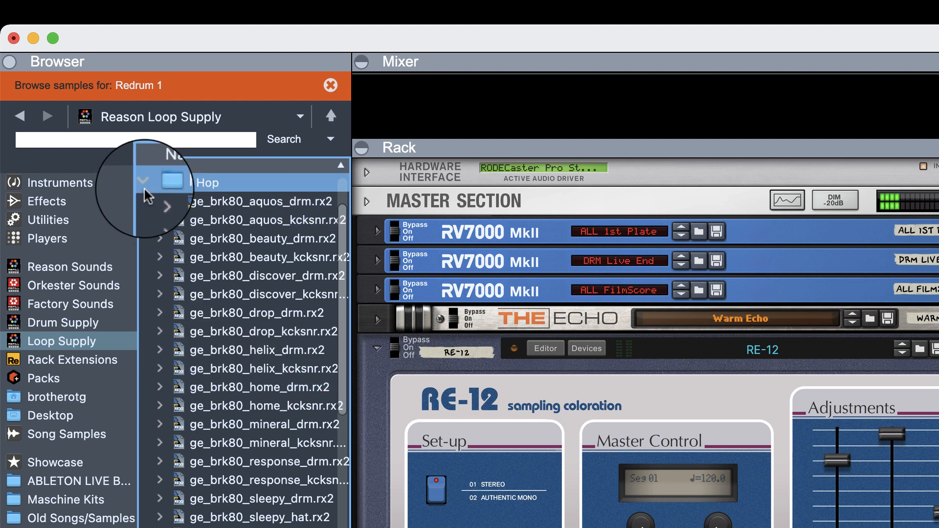
left_click(143, 182)
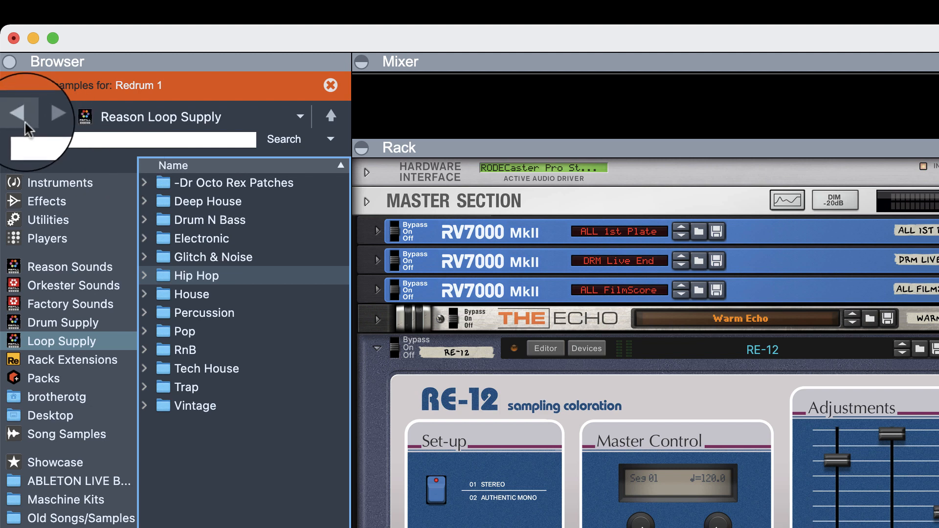
left_click(25, 122)
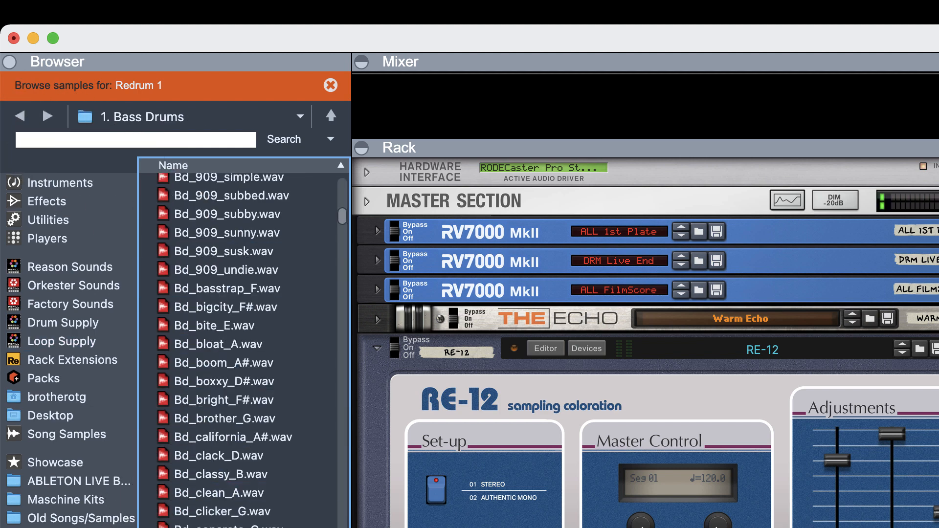
scroll(240, 349, "down", 3)
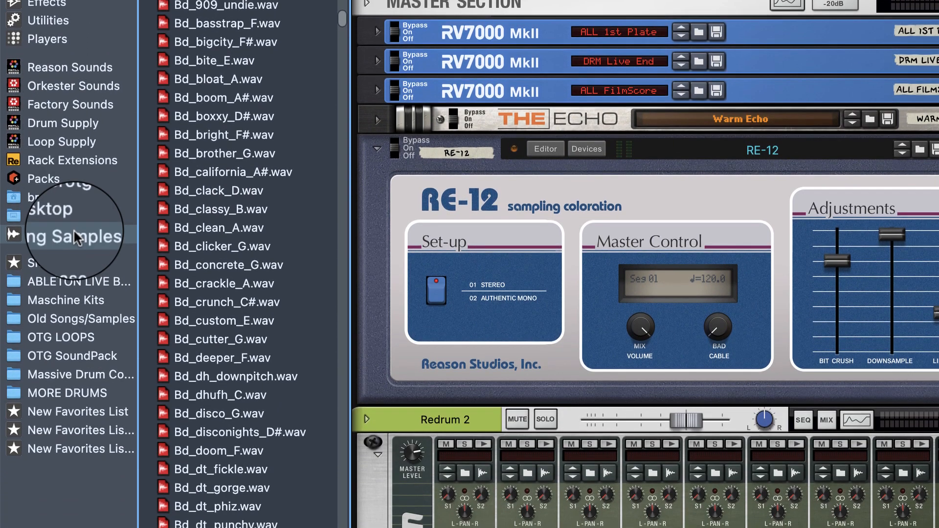
- Look into the song's Assigned Samples folder and the Showcase list
left_click(73, 298)
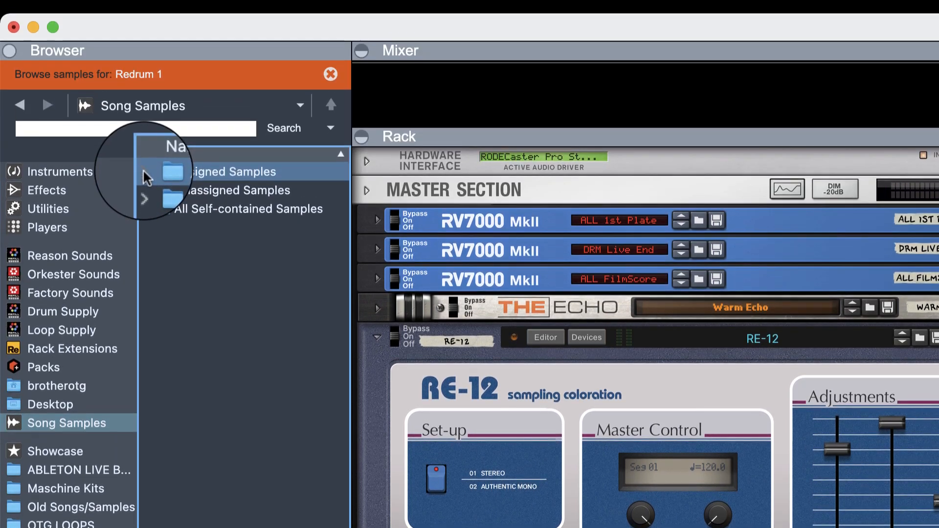
left_click(144, 26)
left_click(144, 26)
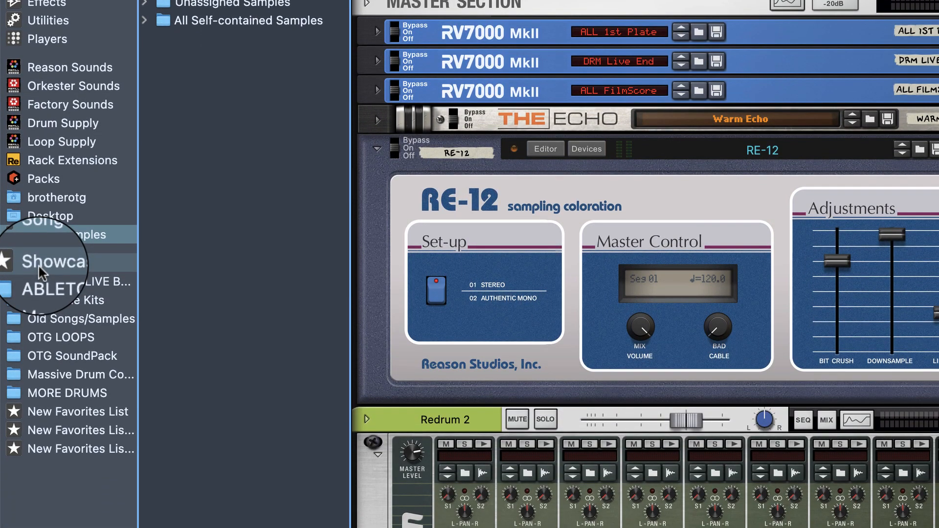
left_click(40, 464)
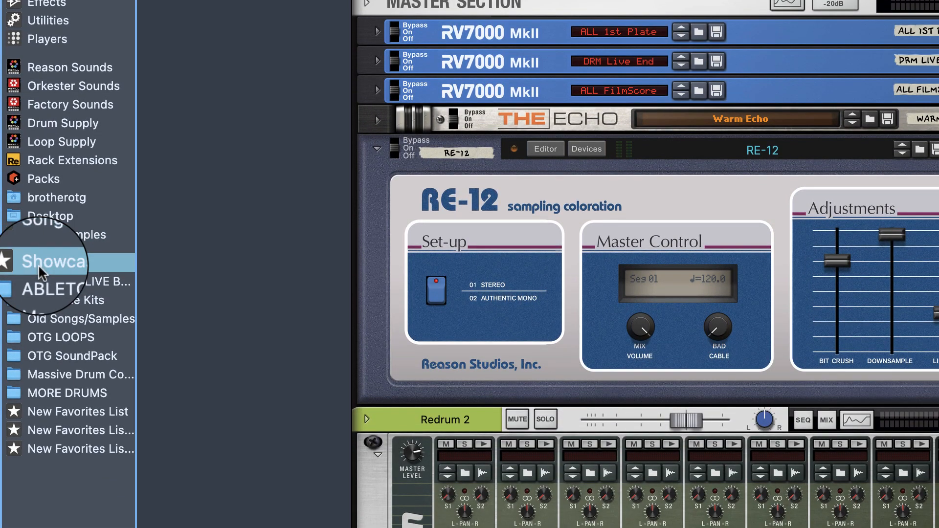
- Open the OTG LOOPS folder and look through its 02 Chords & Riffs - Cm Fm Gm and 02 Chord Loops subfolders
left_click(52, 337)
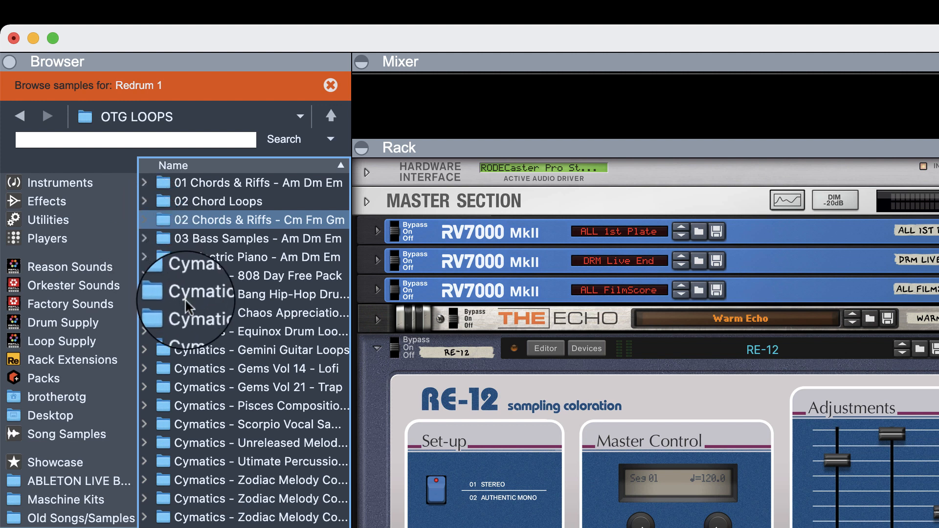
left_click(144, 220)
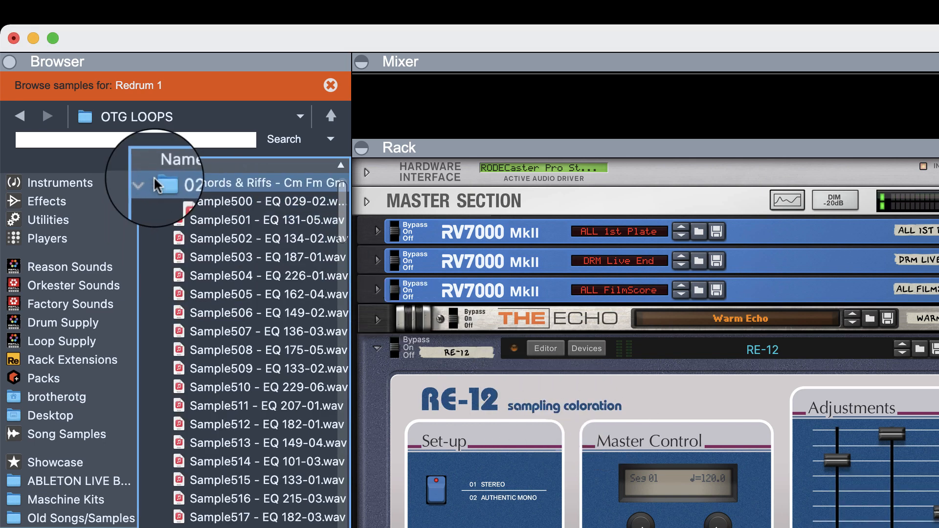
left_click(149, 176)
left_click(150, 198)
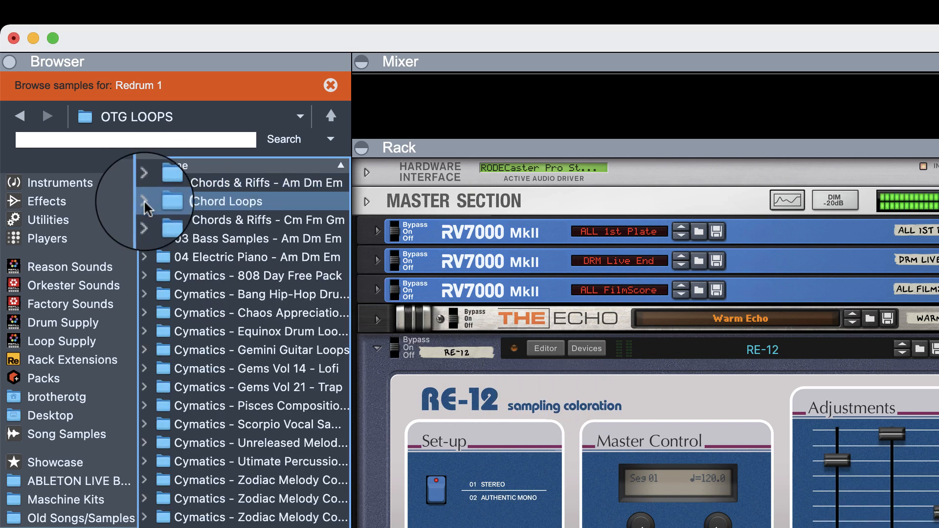
left_click(143, 201)
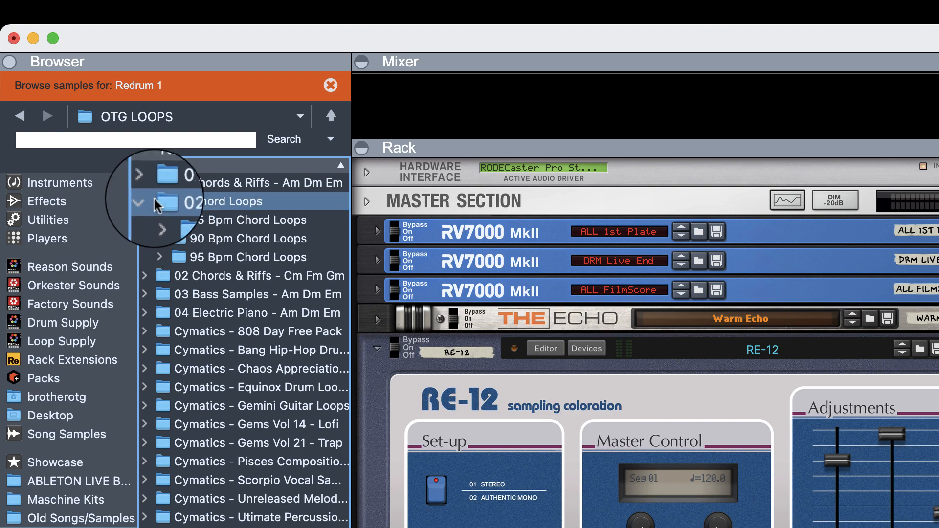
left_click(149, 184)
- Load Sample021 from the 01 Chords & Riffs - Am Dm Em folder into channel 4 of Redrum 1 and program it on step 1
left_click(142, 182)
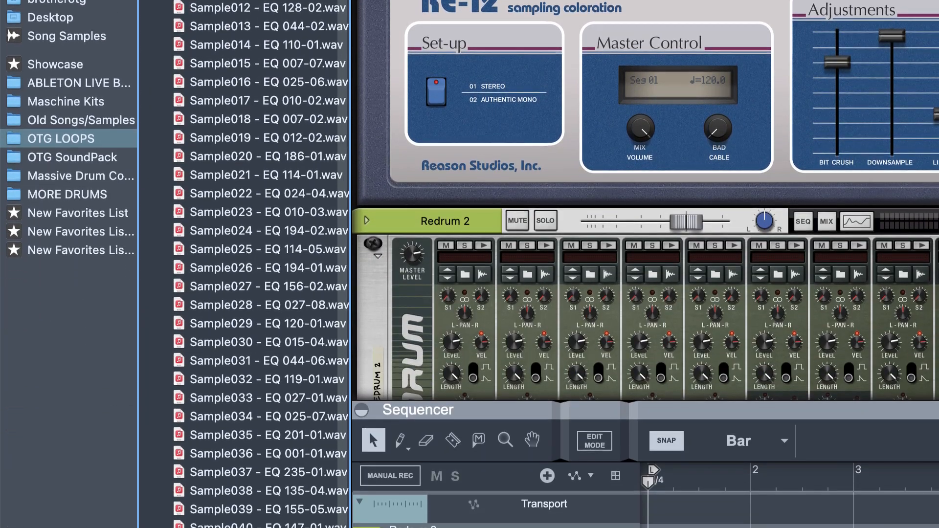
left_click(244, 174)
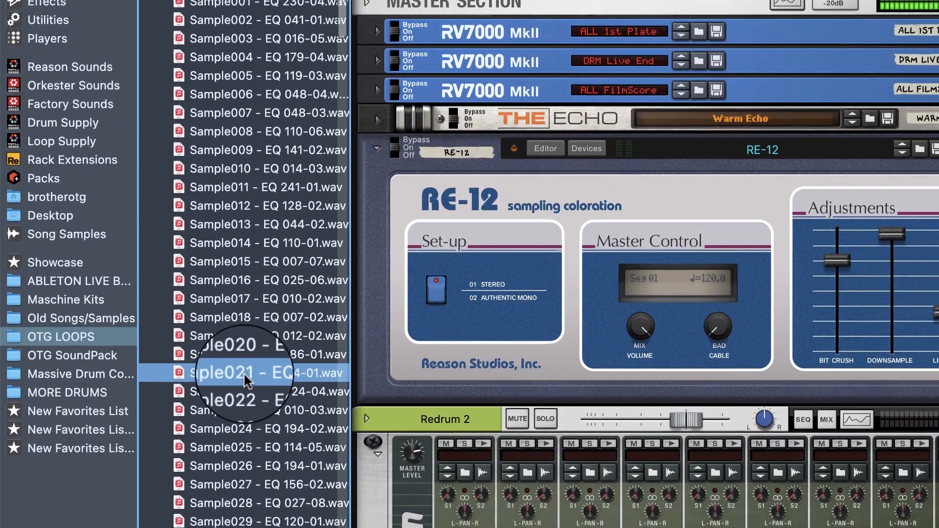
left_click_drag(243, 374, 729, 175)
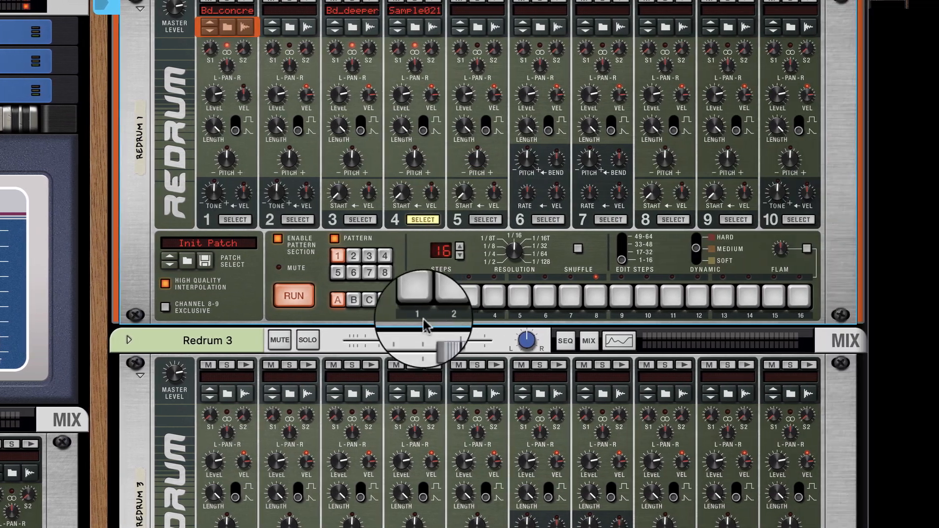
left_click(417, 295)
- Raise drum 4's sample start and shorten its length, trying 99 on the way, and readjust drum 3's sample start
left_click_drag(400, 193, 368, 150)
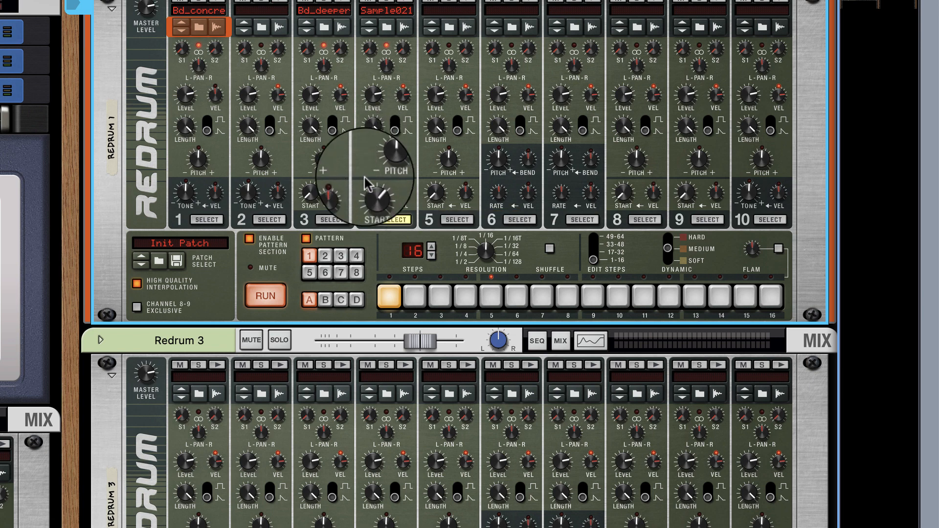
left_click_drag(374, 196, 374, 197)
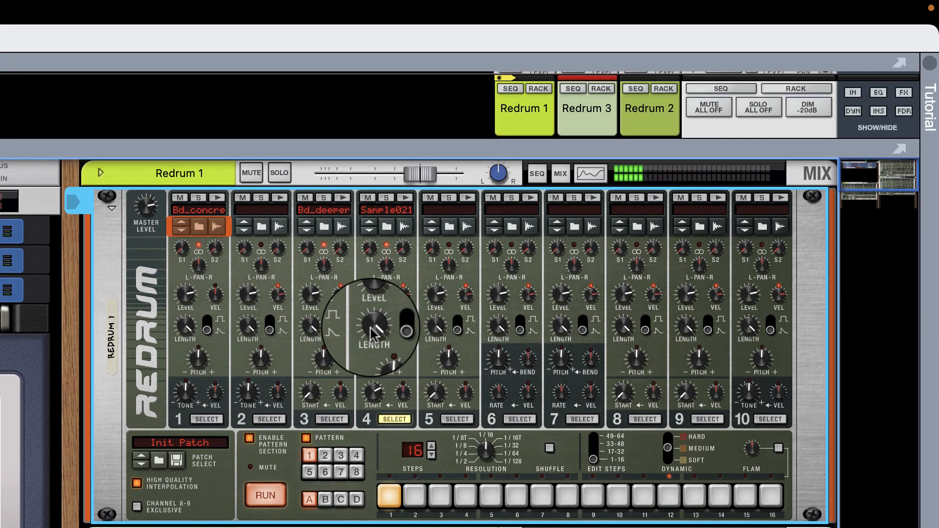
left_click_drag(372, 334, 374, 340)
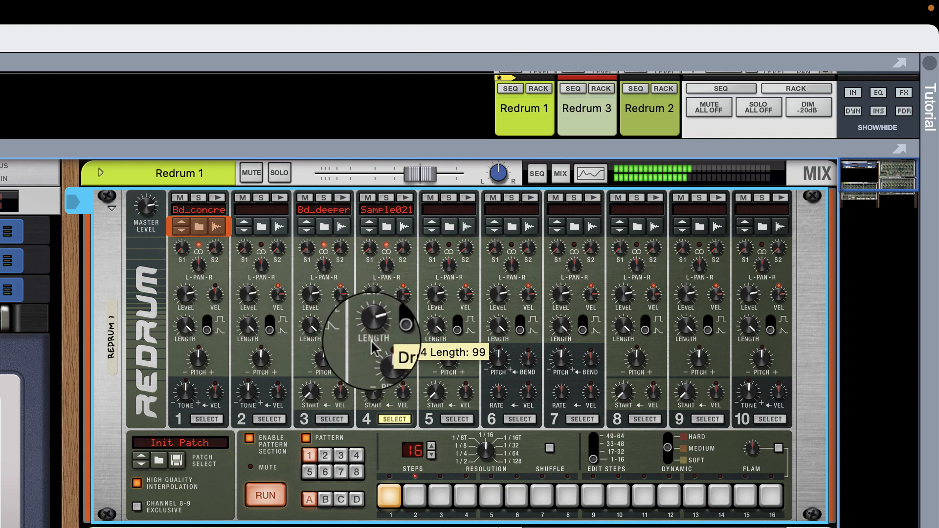
left_click_drag(372, 342, 372, 358)
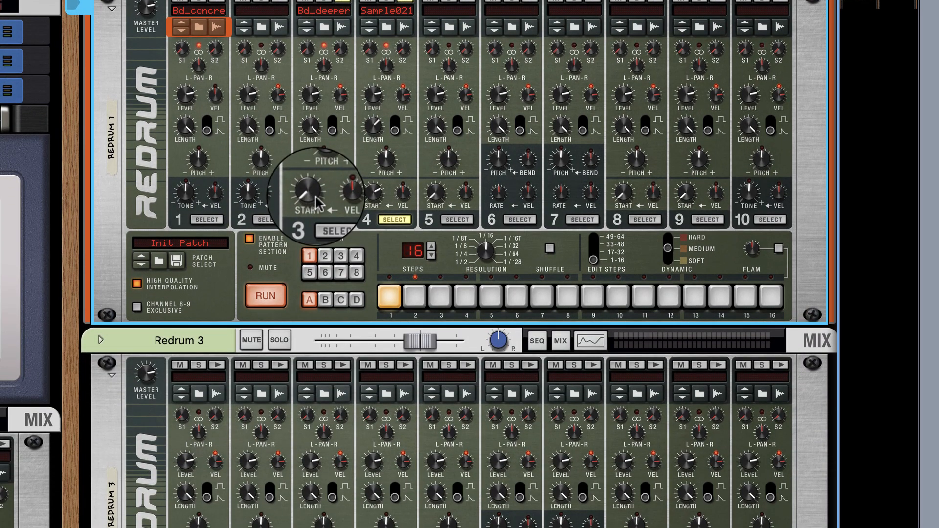
left_click_drag(315, 198, 311, 192)
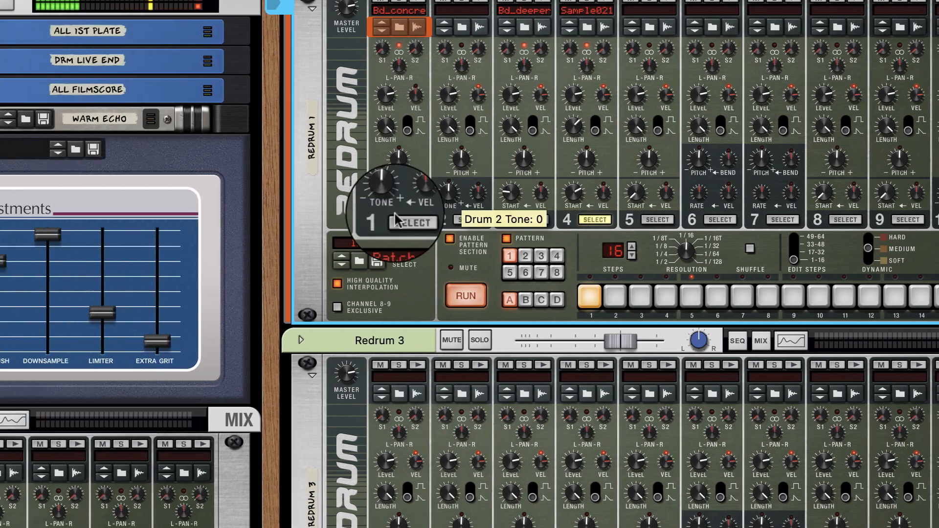
- Select drum 1, lower its pitch to -16 and turn down its tone
left_click(207, 220)
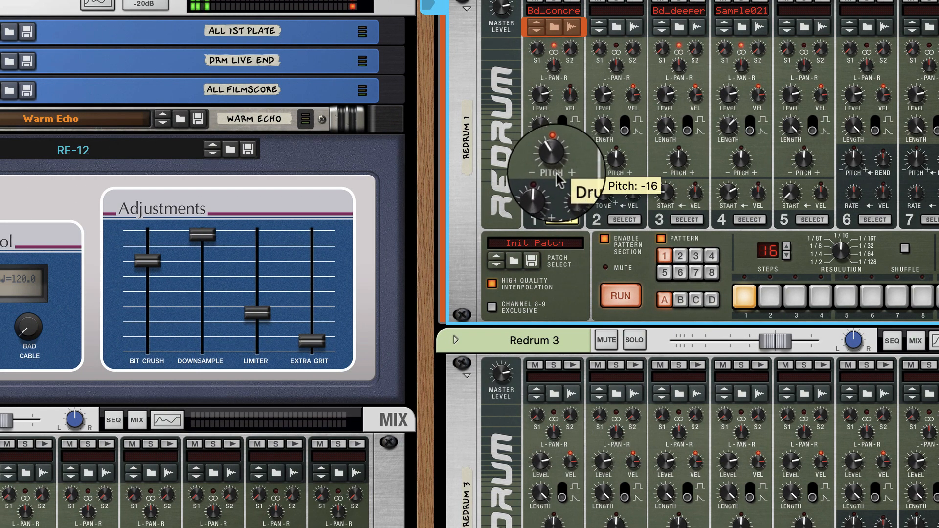
left_click_drag(543, 201, 544, 204)
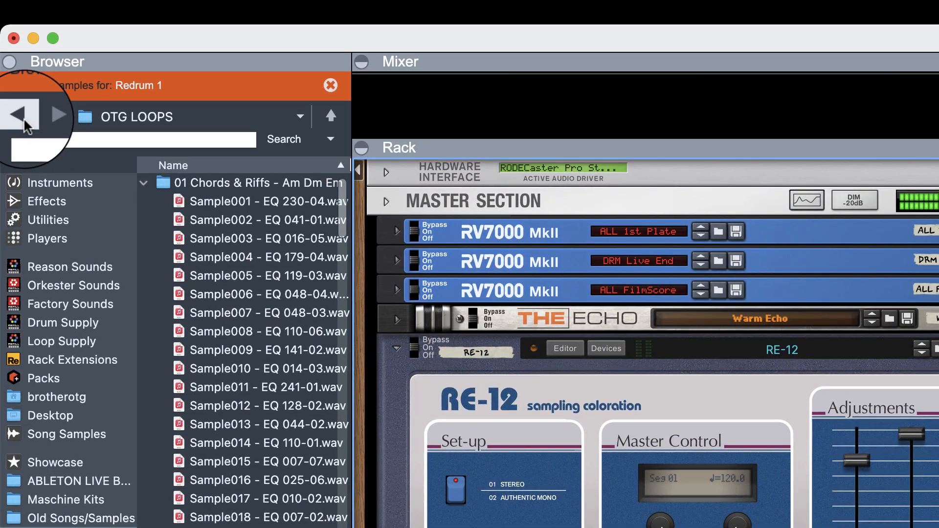
- Browse samples for channel 2 of Redrum 1 in the Drum Supply's 7. Claps folder, down to the Clp_sw2 claps
left_click(24, 117)
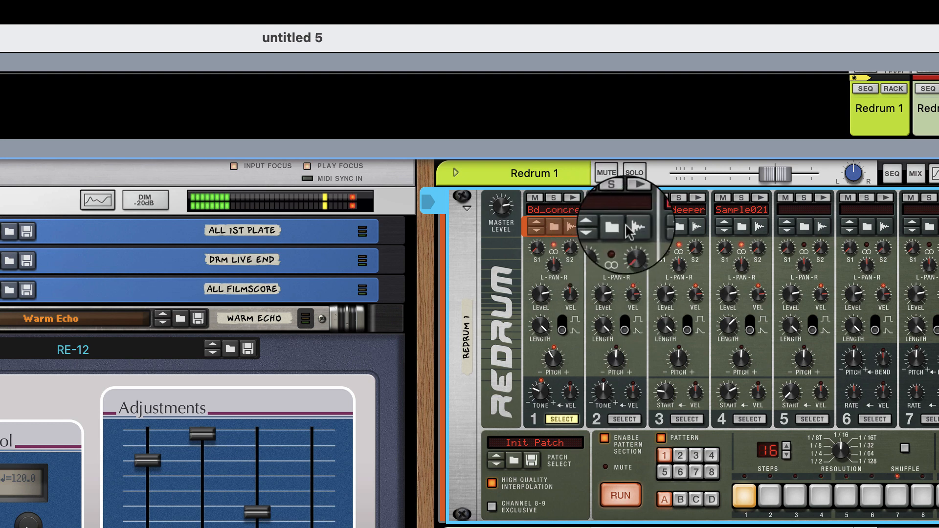
left_click(620, 226)
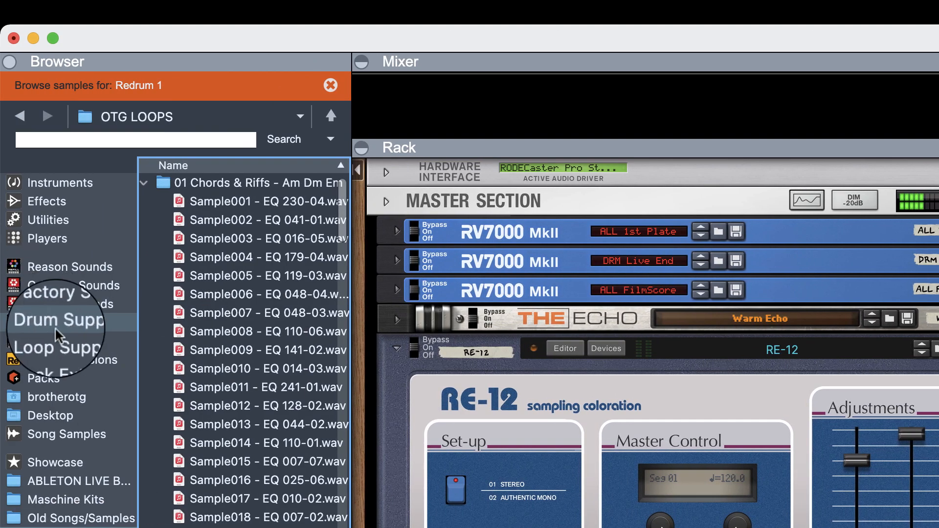
left_click(55, 324)
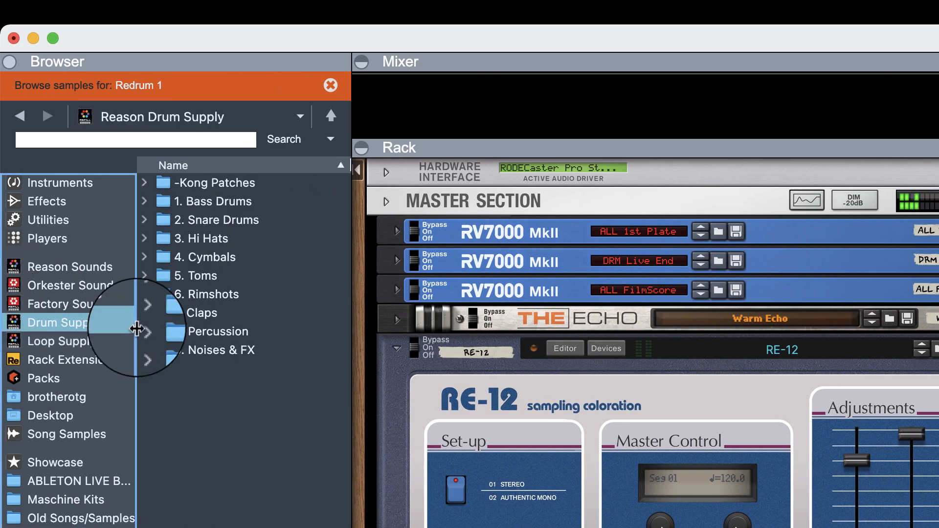
double_click(144, 314)
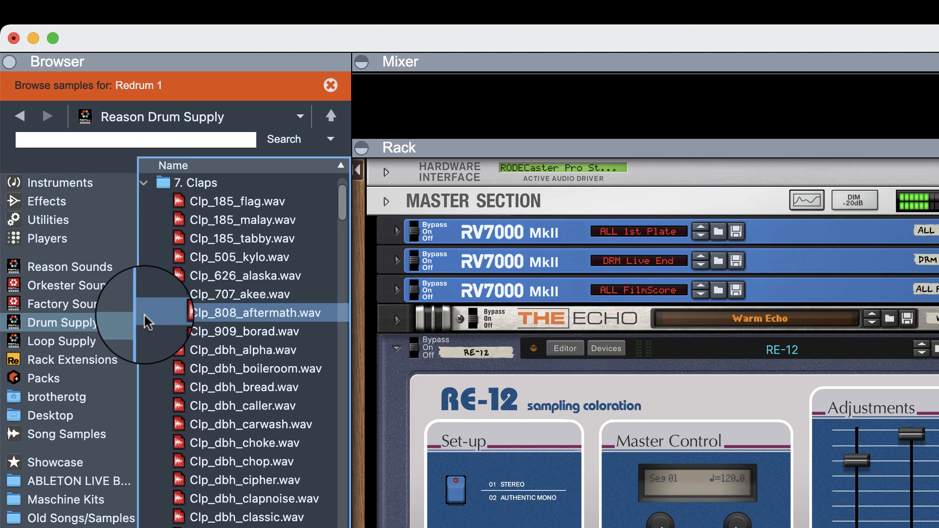
scroll(210, 440, "down", 20)
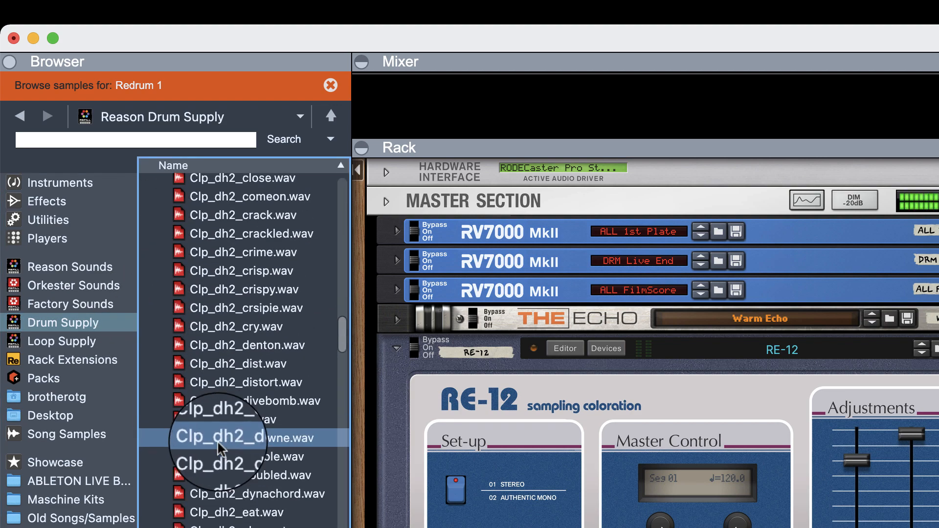
scroll(218, 440, "down", 20)
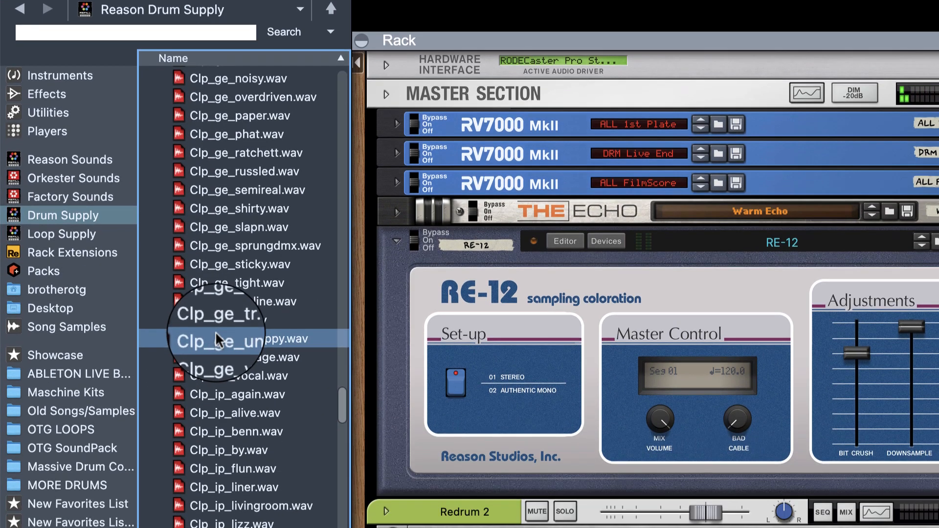
scroll(215, 339, "down", 10)
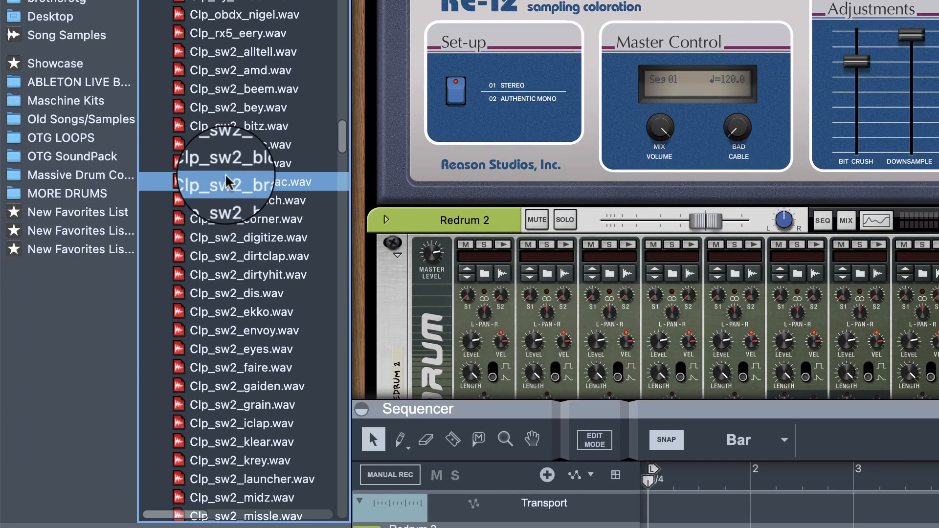
- Load a Clp_sw2 clap into channel 2 of Redrum 1 and program it on step 5, adjusting its level
left_click_drag(227, 183, 938, 0)
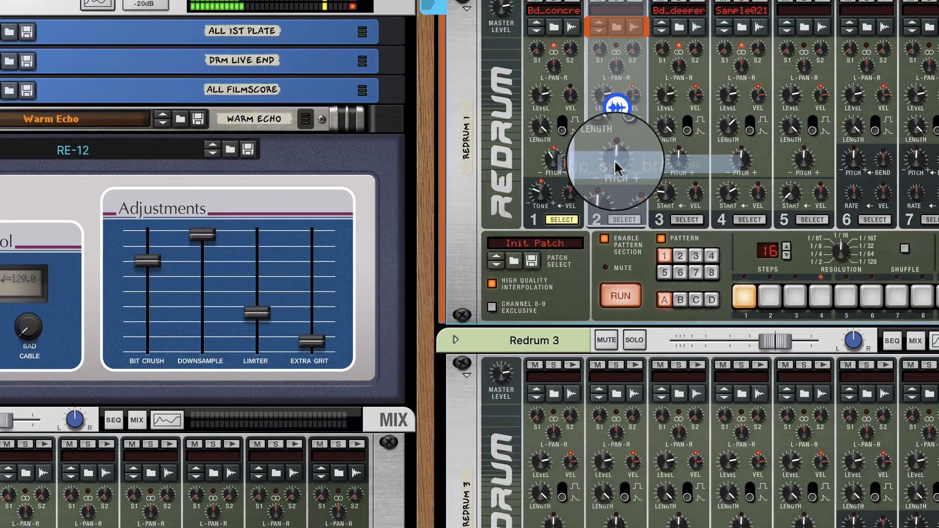
left_click_drag(616, 168, 615, 168)
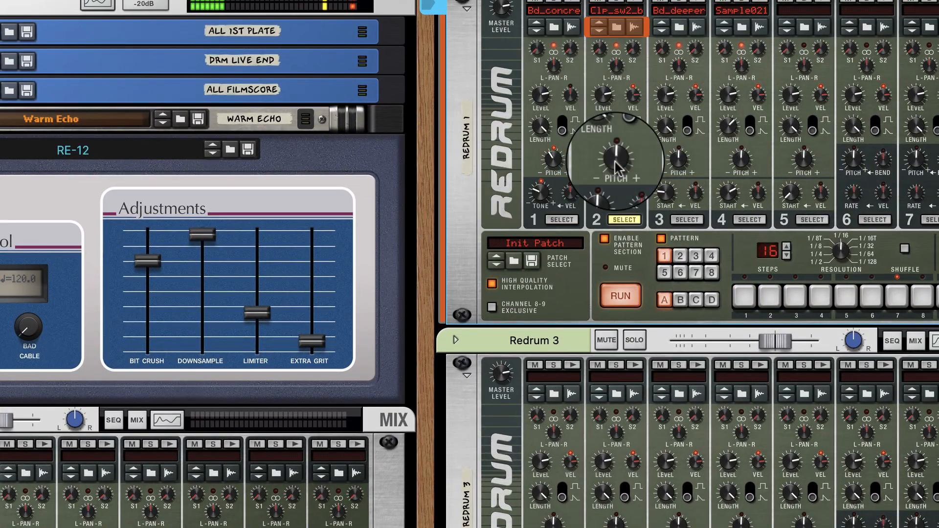
left_click(849, 296)
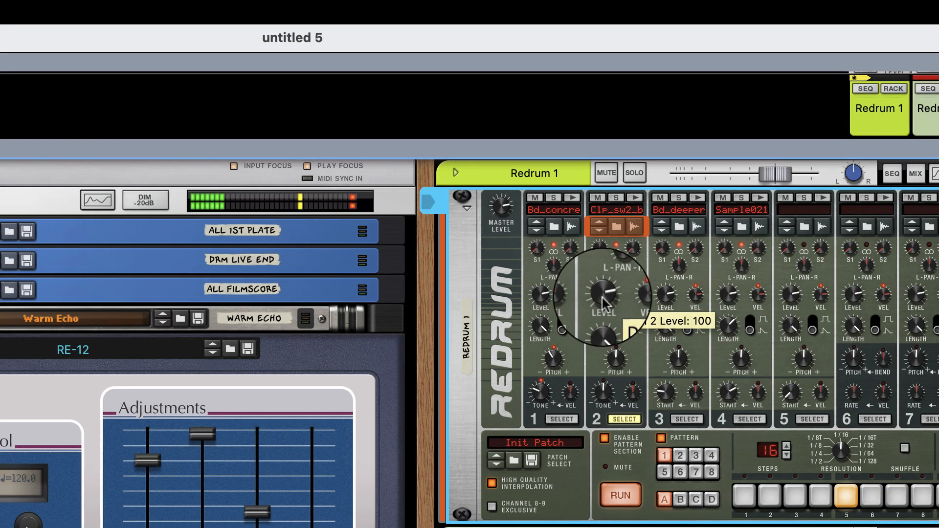
left_click_drag(603, 305, 605, 309)
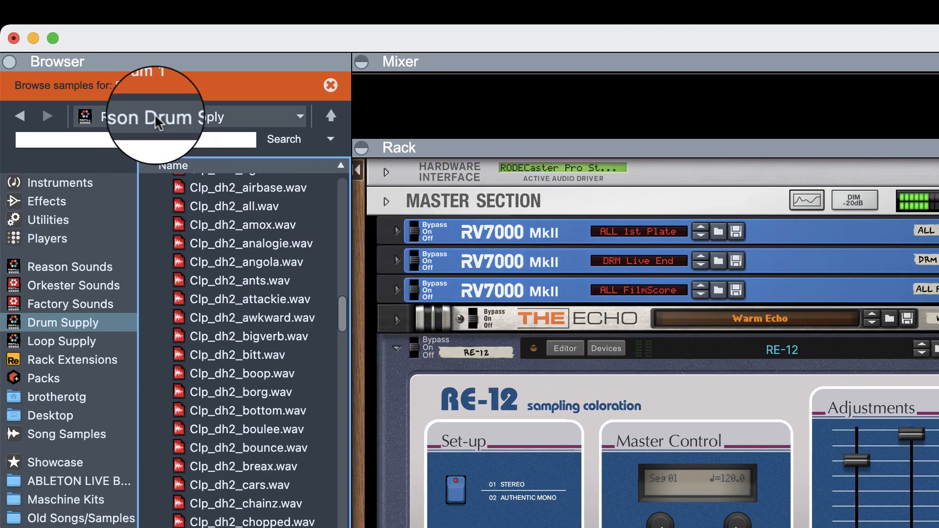
- Browse the Drum Supply's hi-hat samples and load Hh_dbh_hall.wav into channel 5 of Redrum 1
left_click(156, 112)
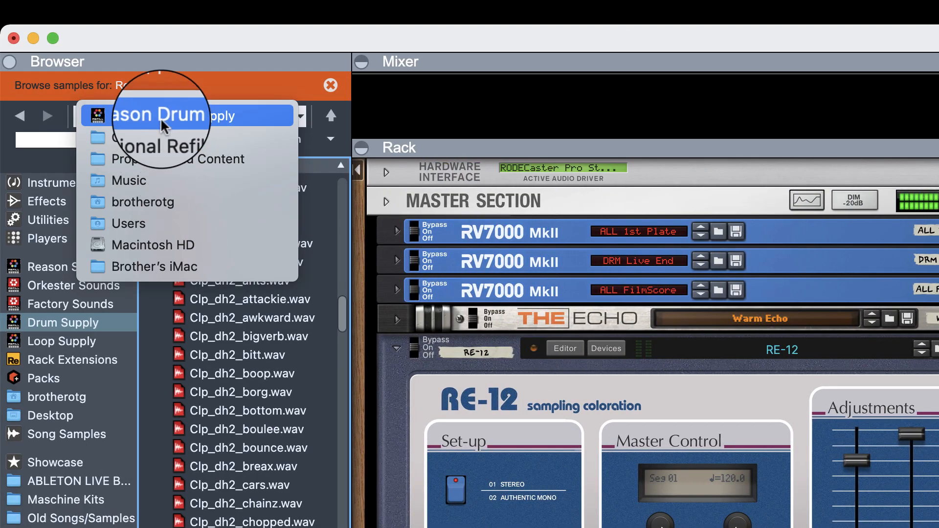
left_click(161, 116)
double_click(201, 238)
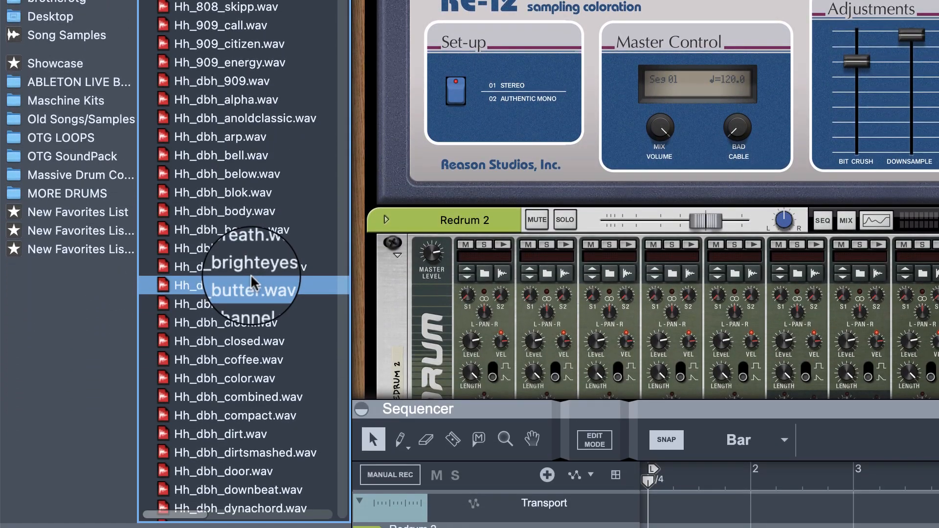
scroll(250, 438, "down", 8)
left_click(250, 438)
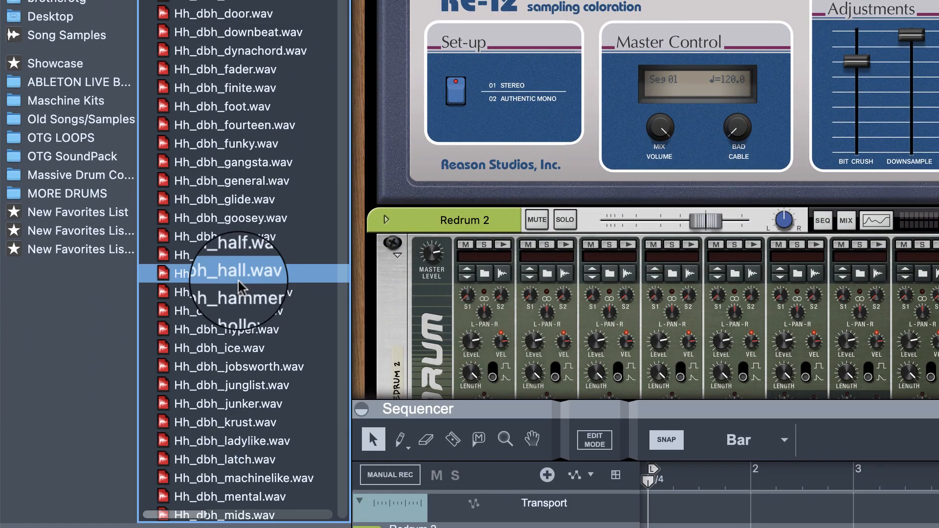
left_click_drag(237, 284, 470, 213)
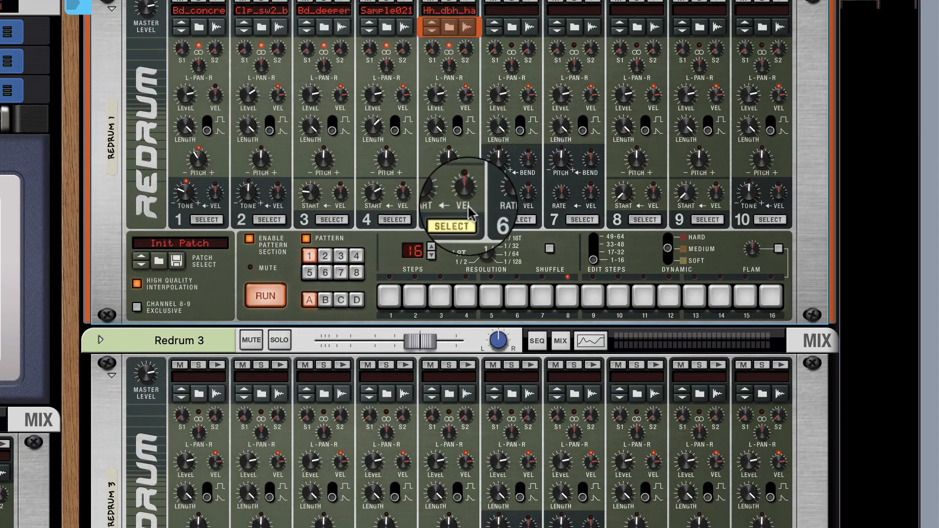
- Try the channel 5 hi-hat on steps 7, 5, 3 and 4 of the pattern in turn, removing each
left_click(541, 296)
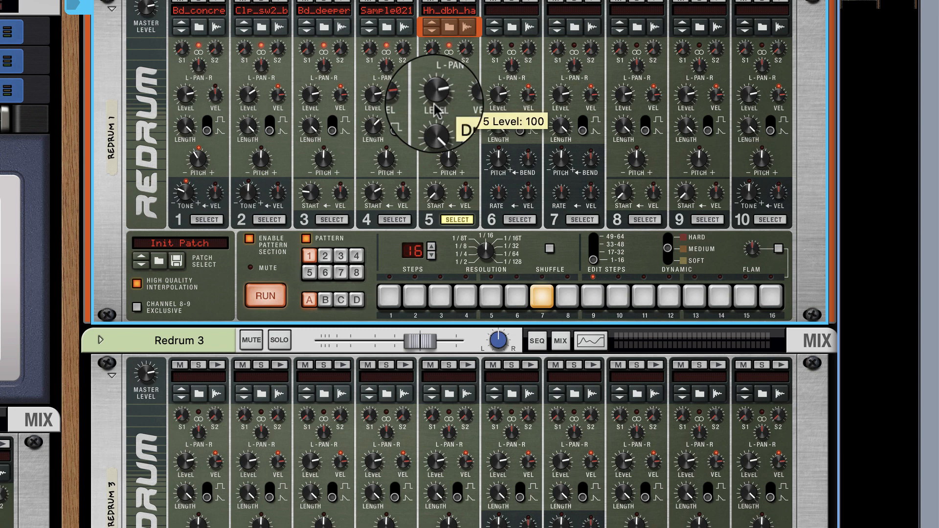
left_click(542, 296)
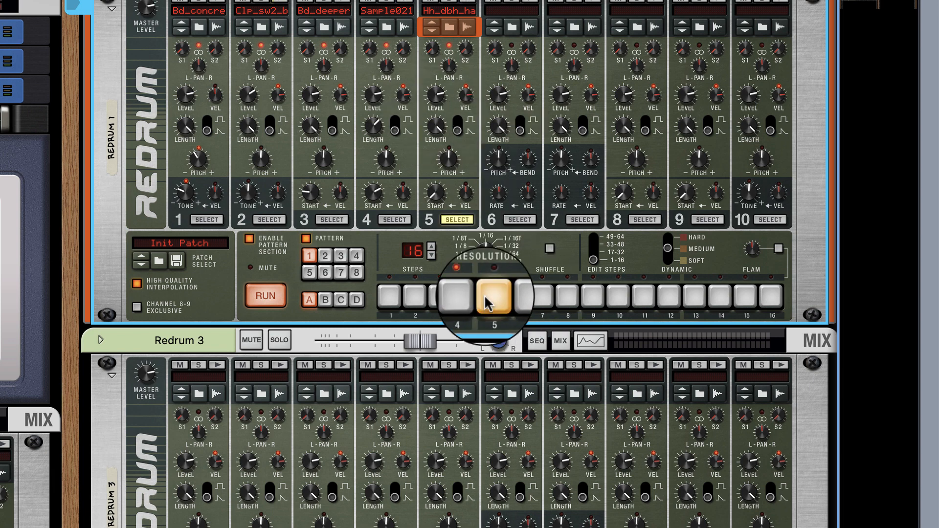
left_click(440, 296)
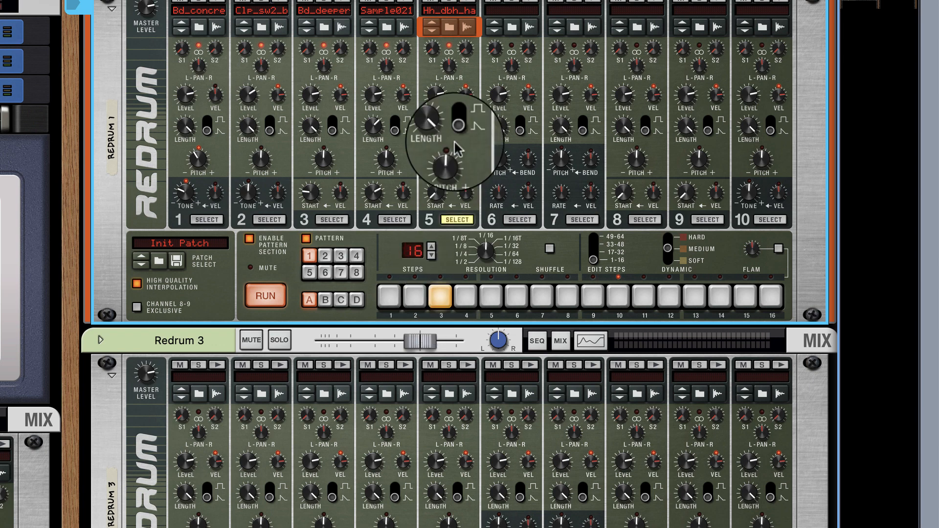
left_click(441, 296)
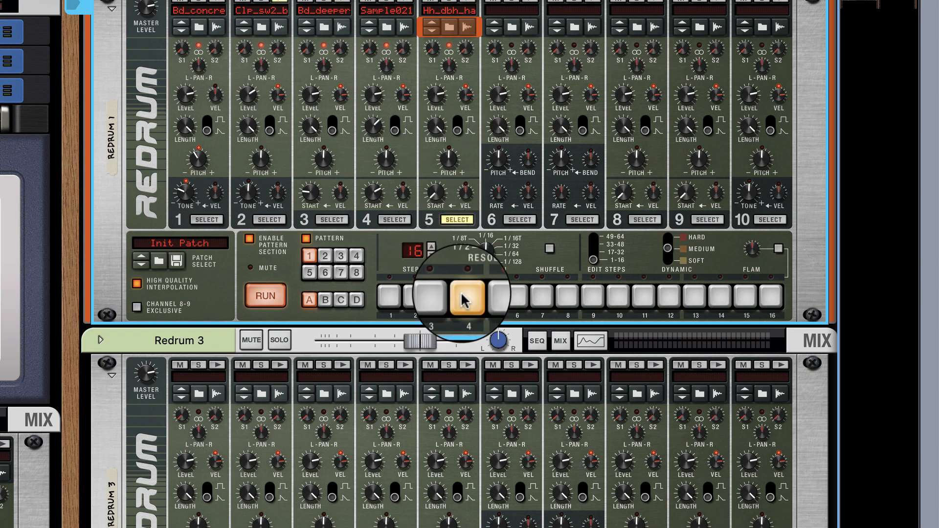
left_click(465, 296)
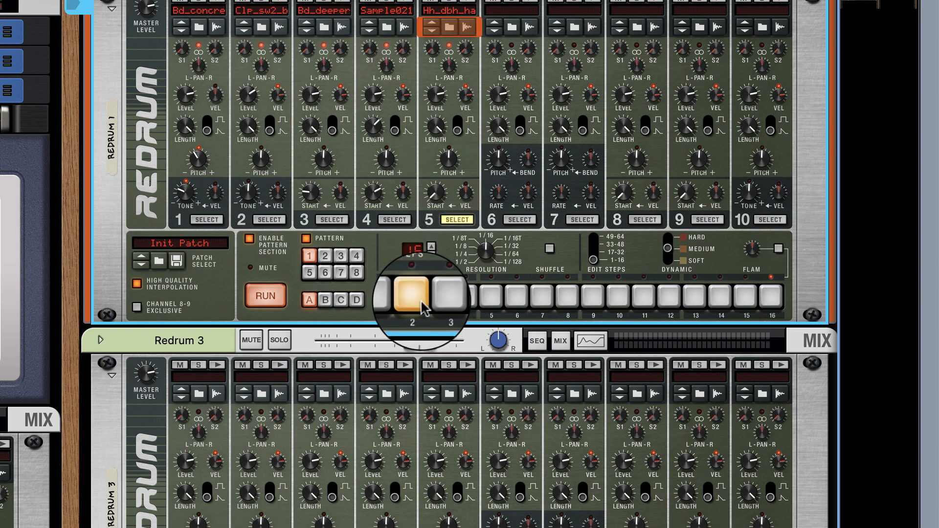
- Program the channel 5 hi-hat on step 2, lower its level to about 47 and raise its pitch to 30
left_click(421, 299)
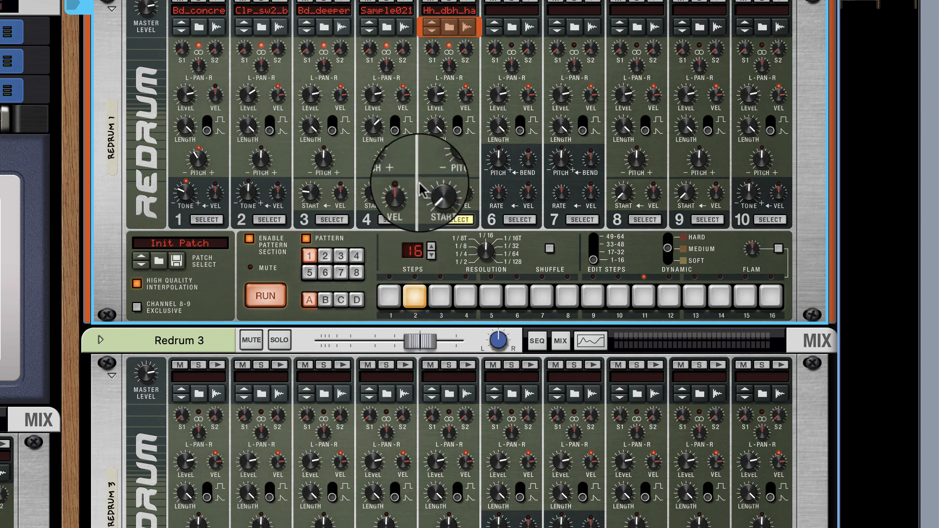
scroll(431, 196, "up", 5)
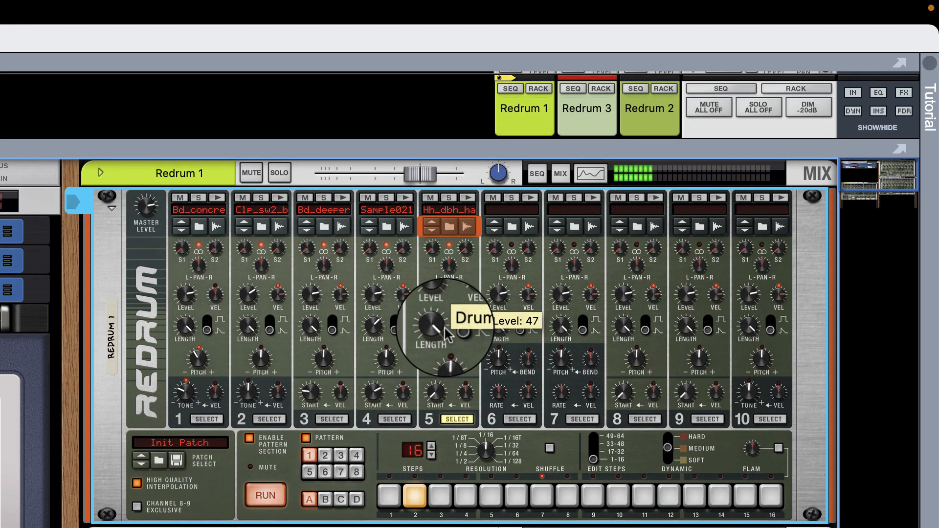
left_click_drag(446, 334, 444, 331)
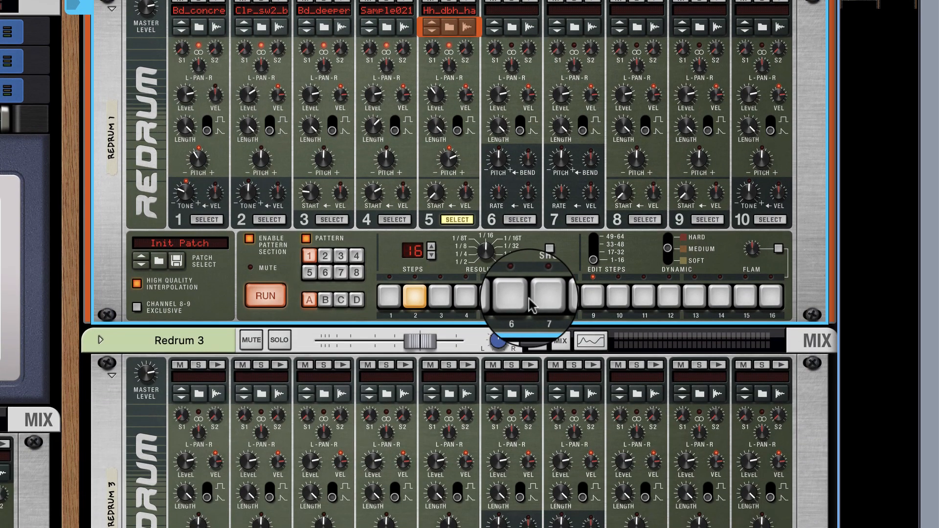
- Add the channel 5 hi-hat on steps 6, 10, 11, 14 and 15 of the pattern
left_click(516, 296)
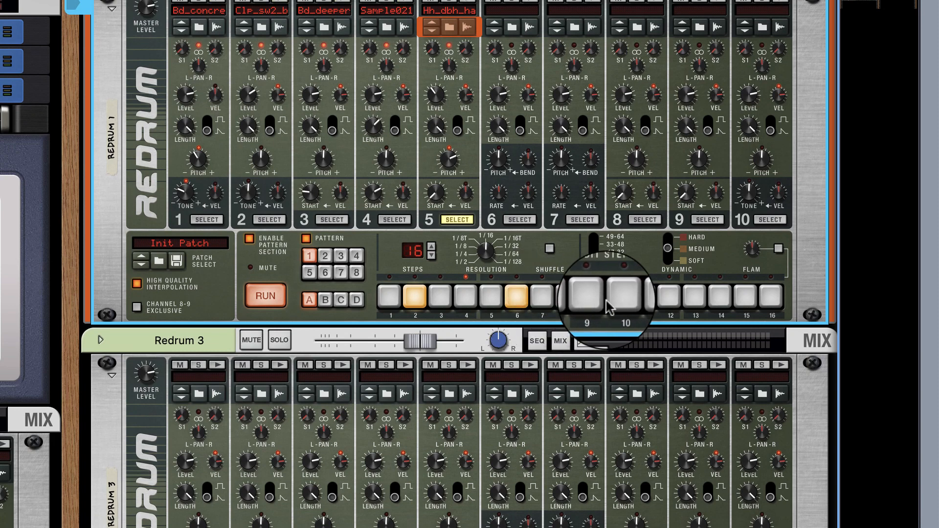
left_click(619, 302)
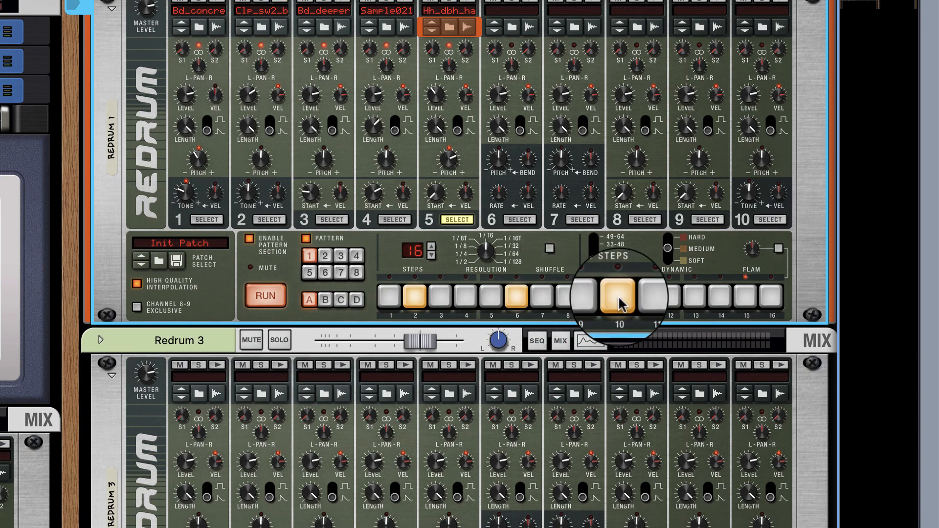
left_click(645, 298)
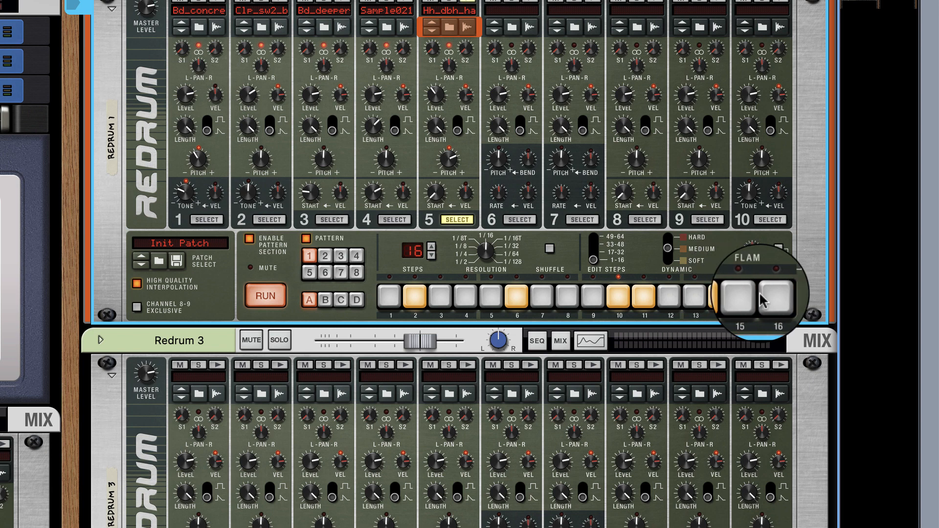
left_click(744, 297)
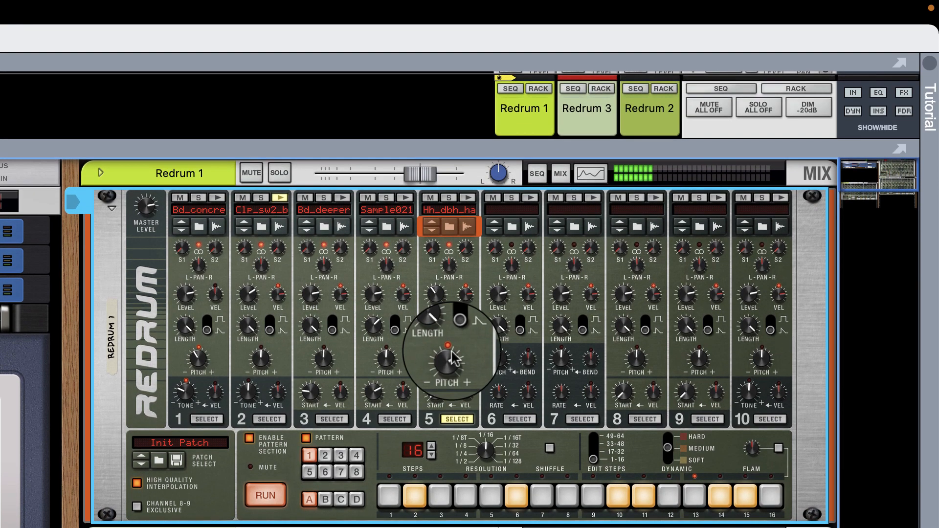
- Raise drum 5's pitch past 50 and turn its level down further
mouse_move(449, 158)
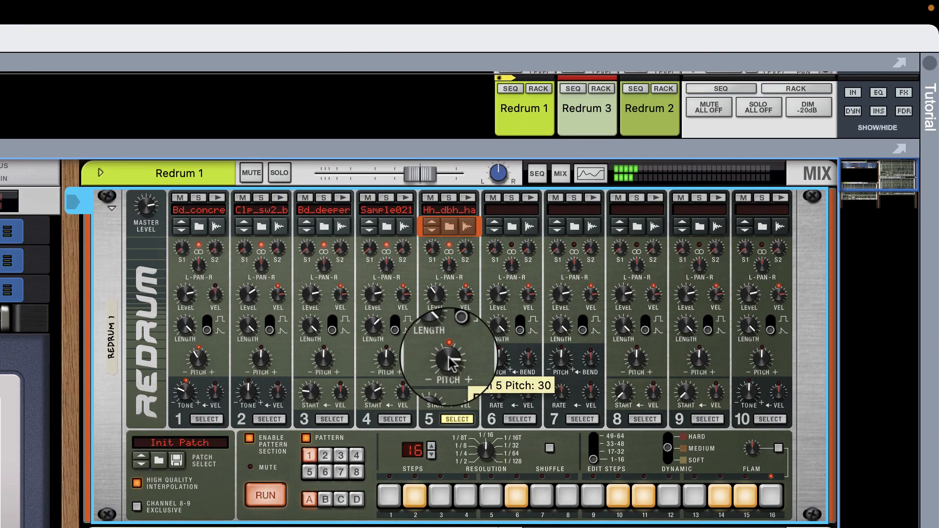
scroll(451, 363, "up", 12)
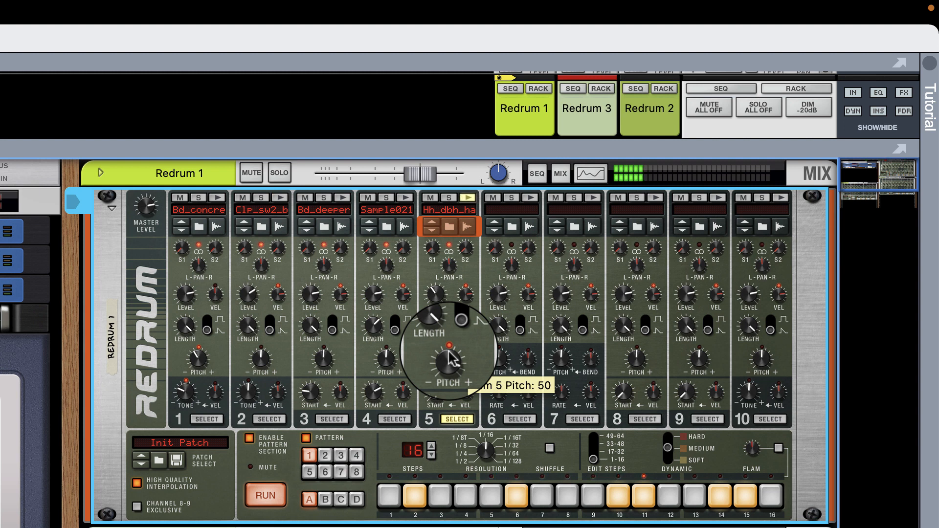
scroll(451, 360, "up", 13)
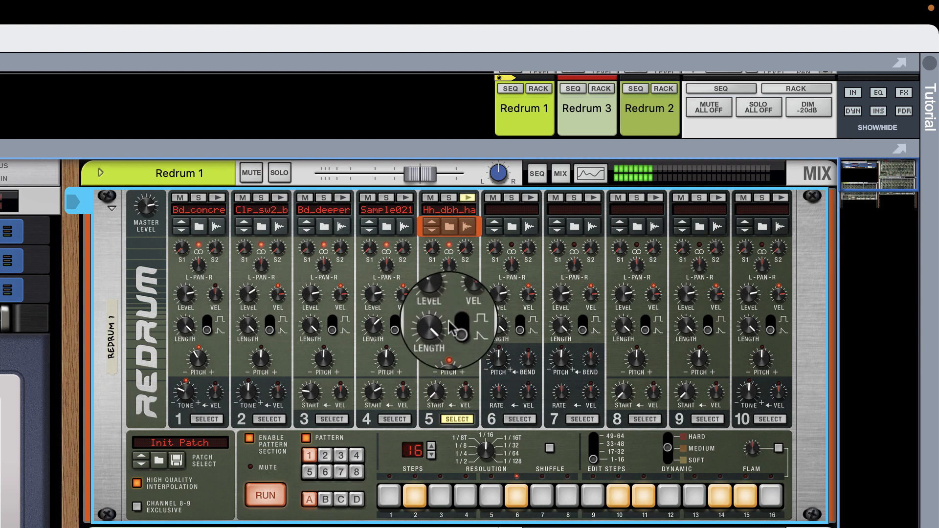
mouse_move(441, 308)
scroll(441, 308, "down", 4)
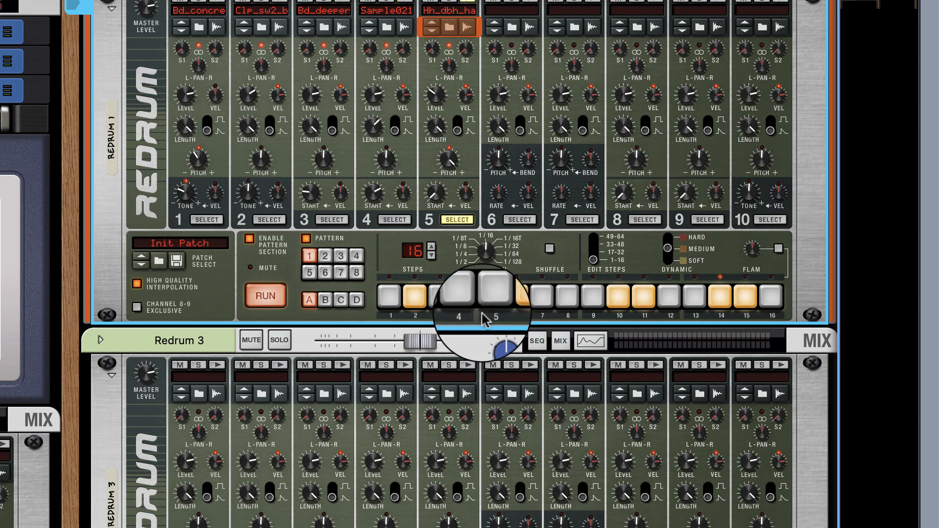
- Browse the Hh_dbh hi-hat samples and load Hh_dbh_shuffle.wav into channel 6 of Redrum 1
left_click(467, 298)
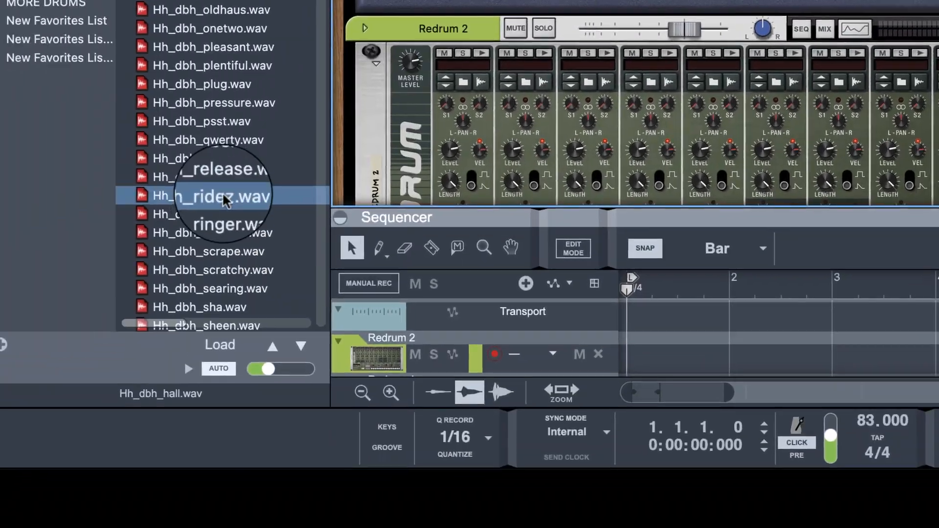
scroll(245, 188, "down", 5)
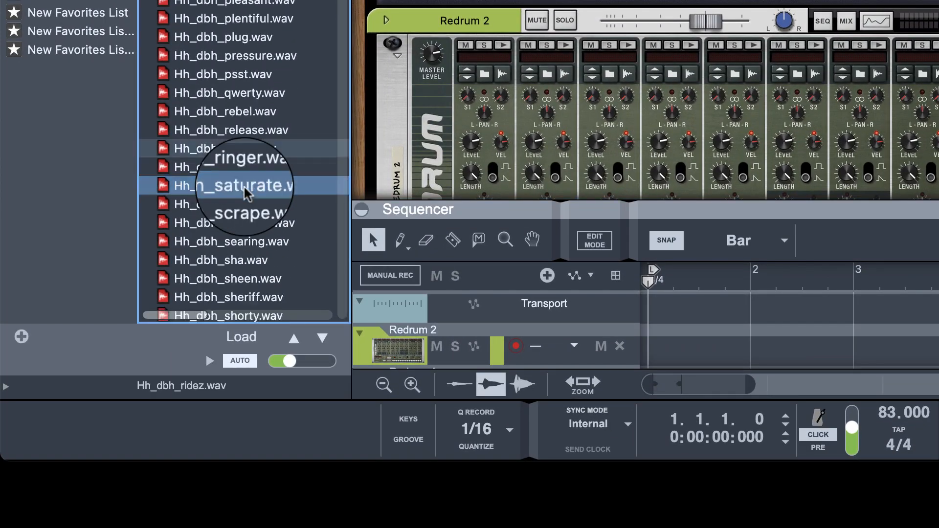
left_click(240, 211)
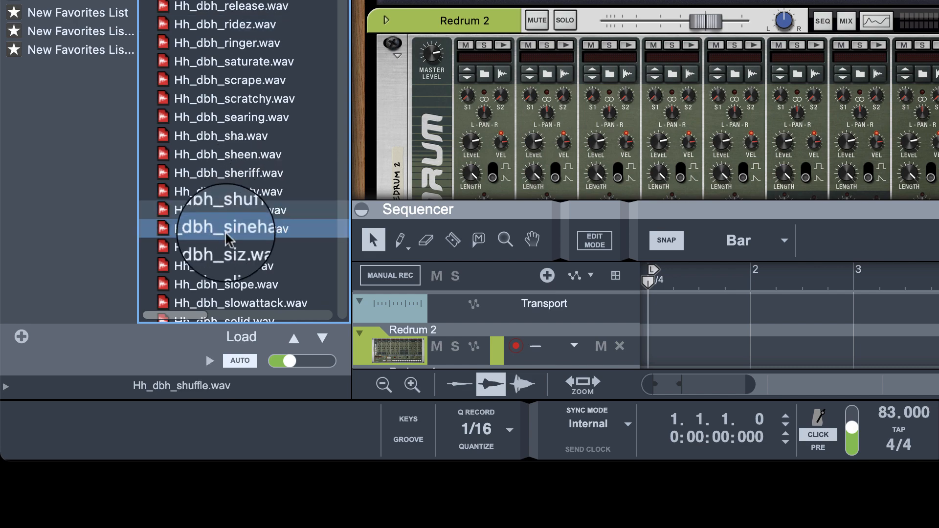
left_click(228, 234)
left_click(215, 213)
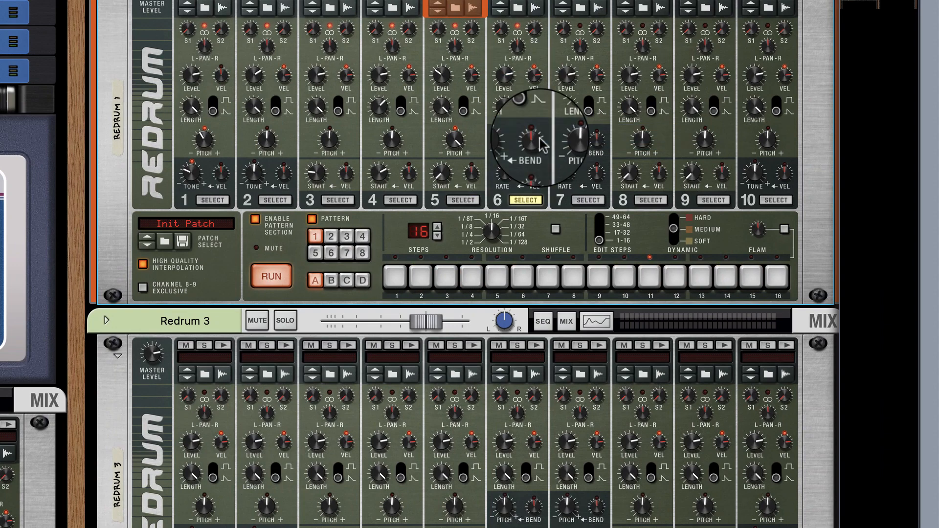
- Program the channel 6 hi-hat on every odd step from 1 to 15 and lower its level
left_click(396, 277)
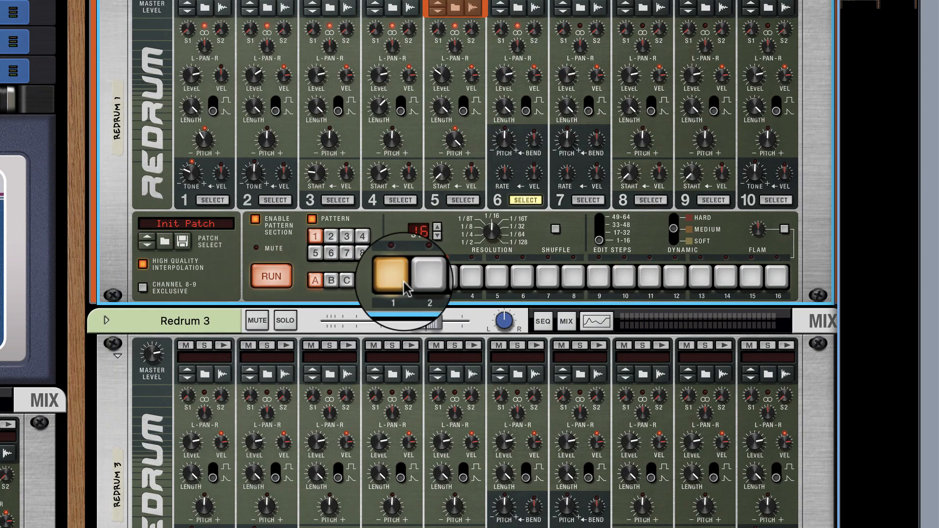
left_click(446, 276)
left_click(504, 282)
left_click(548, 276)
left_click(598, 276)
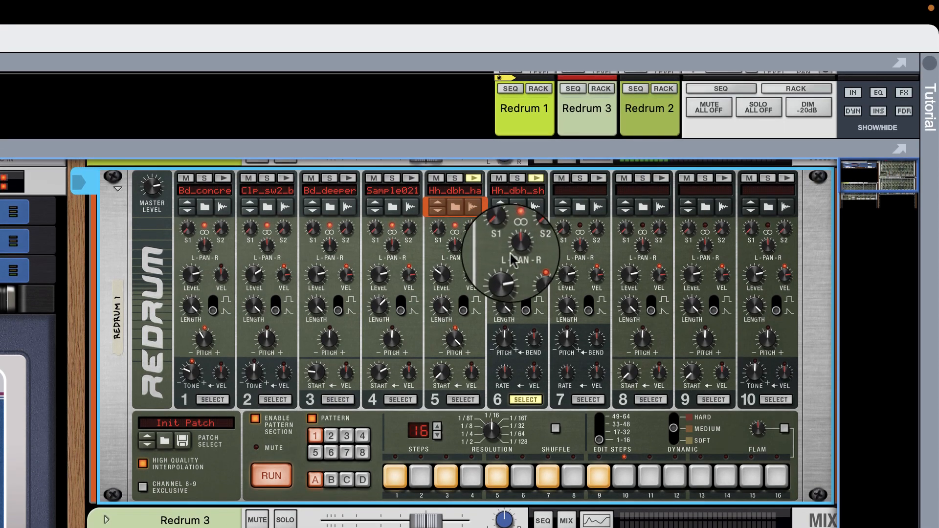
left_click_drag(504, 219, 510, 247)
left_click_drag(511, 312, 510, 313)
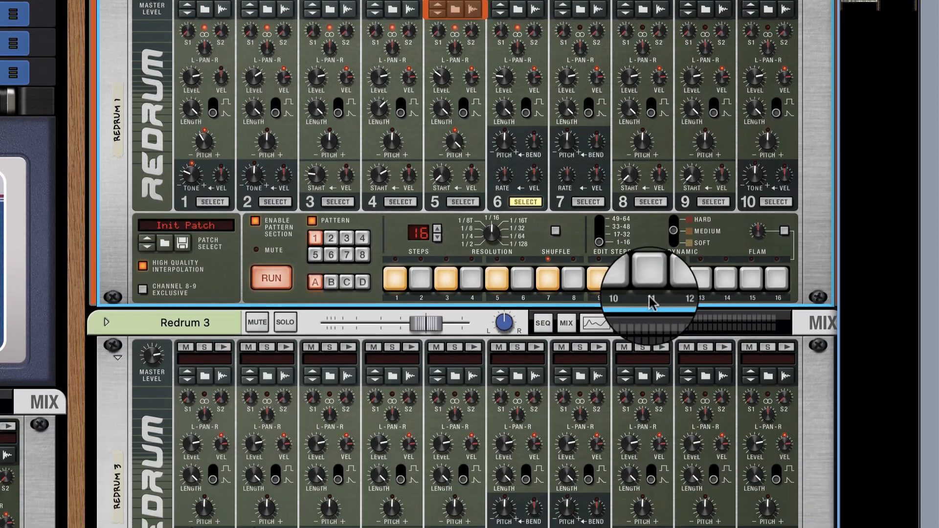
left_click(650, 480)
left_click(701, 276)
left_click(752, 276)
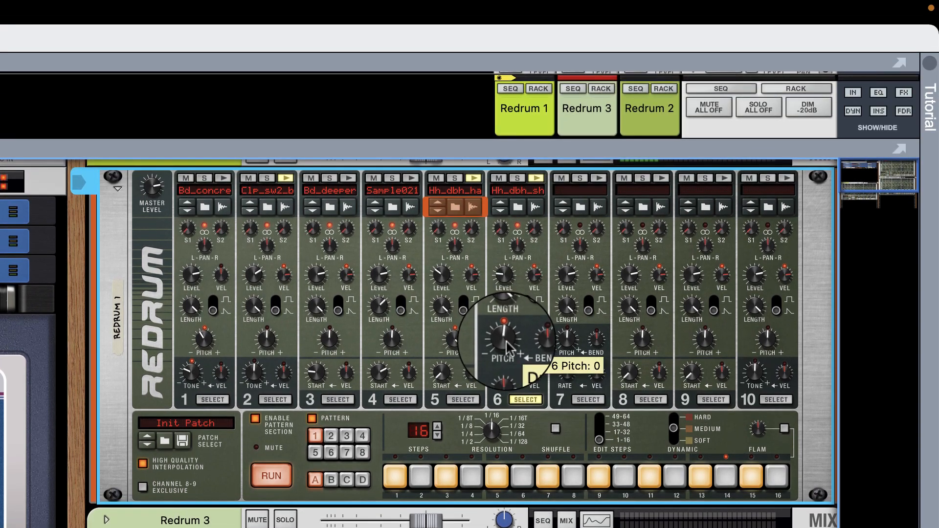
- Raise drum 6's pitch and explore its pitch bend, trying a rate of 98 and adjusting the bend amount
left_click_drag(507, 343, 511, 346)
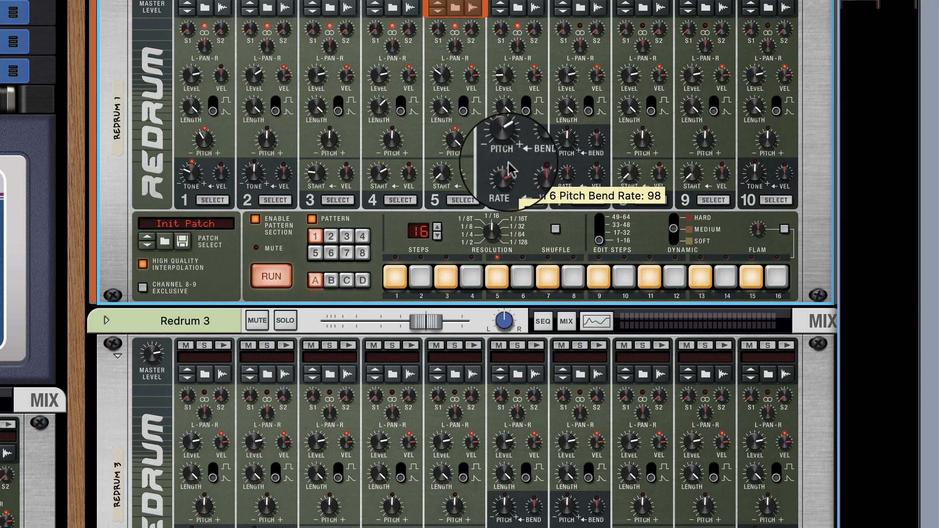
left_click_drag(509, 161, 499, 127)
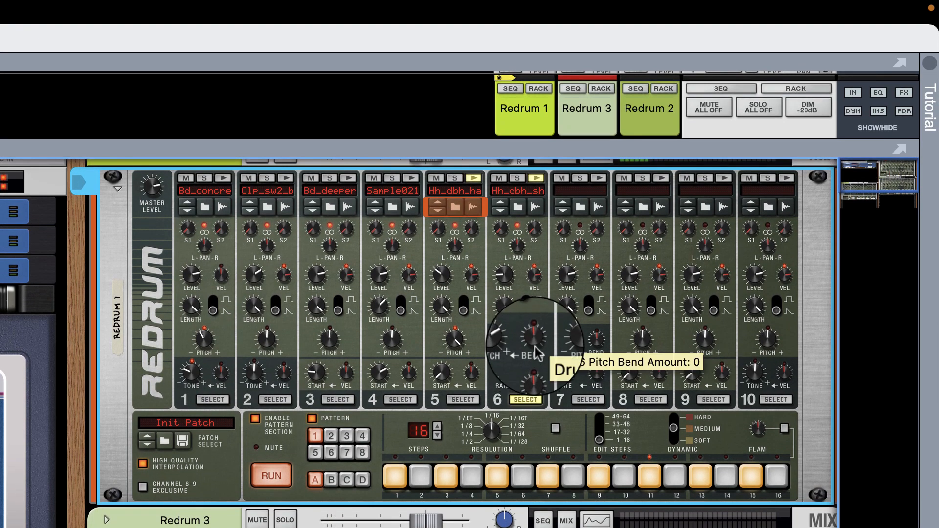
left_click_drag(537, 348, 538, 341)
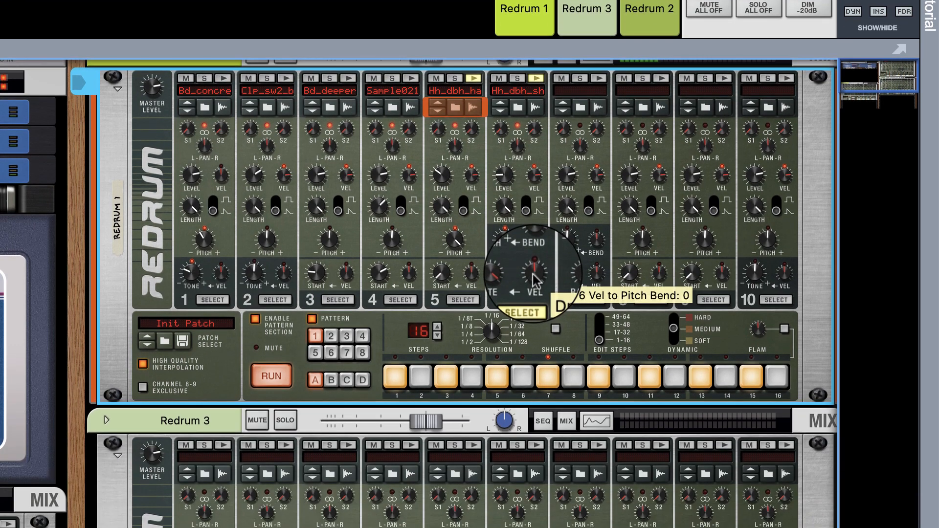
- Try a velocity to pitch bend of 53 on drum 6, return it to 0 and readjust the pitch bend amount
left_click_drag(533, 375, 536, 368)
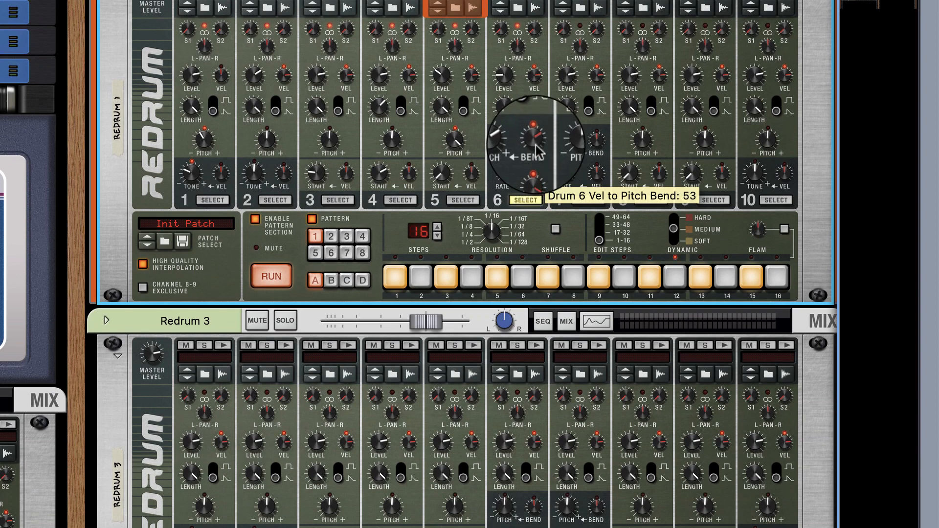
left_click_drag(536, 147, 545, 212)
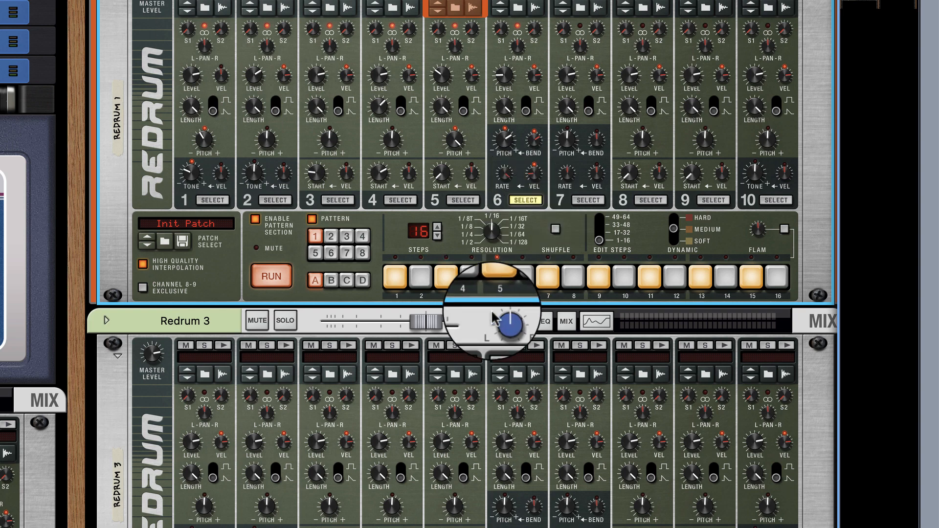
left_click_drag(535, 177, 535, 175)
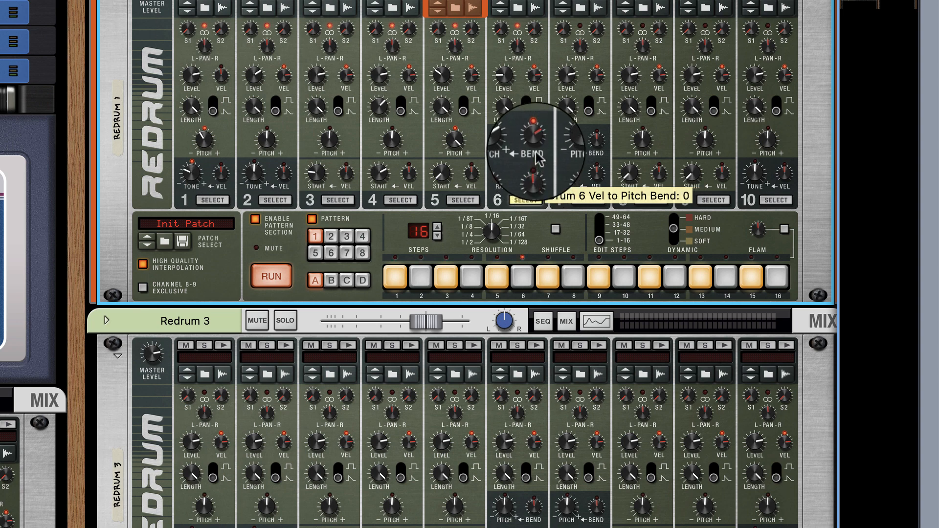
mouse_move(536, 152)
left_mouse_down()
mouse_move(541, 198)
mouse_move(546, 163)
left_mouse_up()
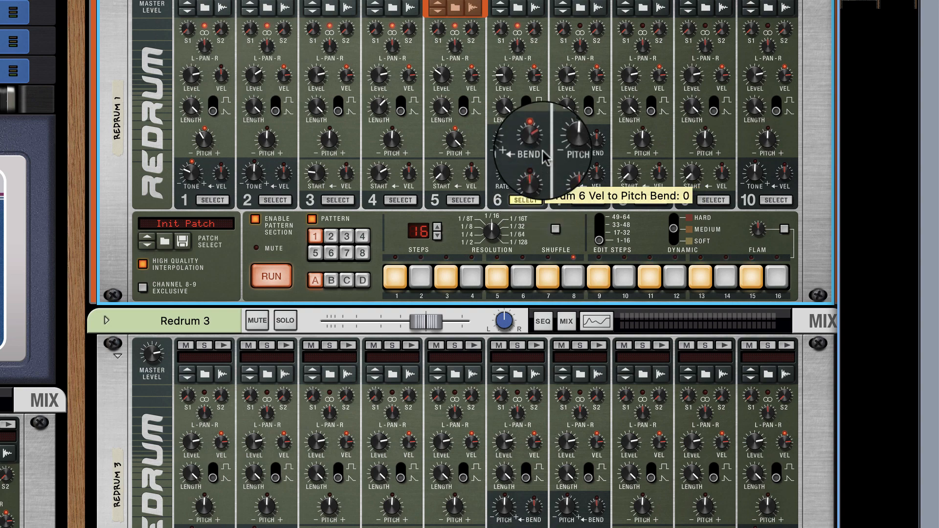
- Edit automation for drum 6's velocity to pitch bend, record varying knob values over the four-bar loop and play it back
right_click(540, 178)
left_click(551, 182)
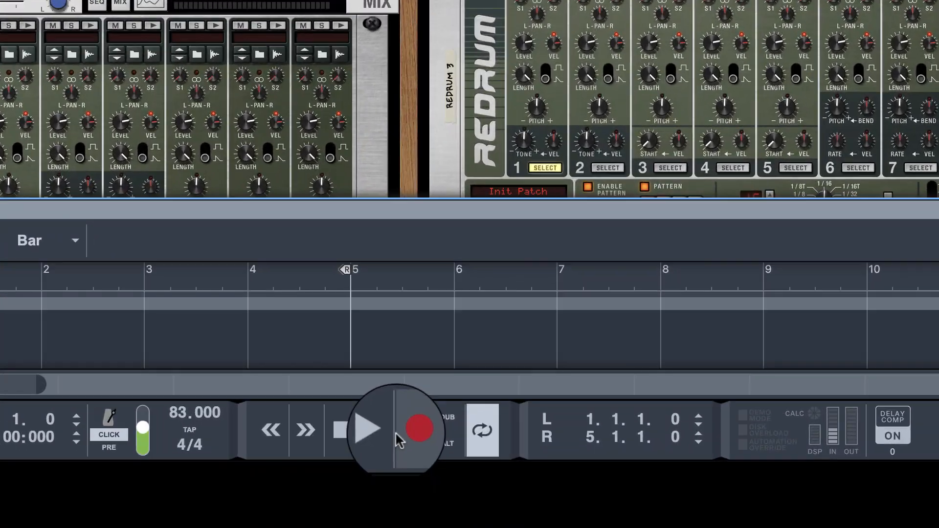
left_click(411, 432)
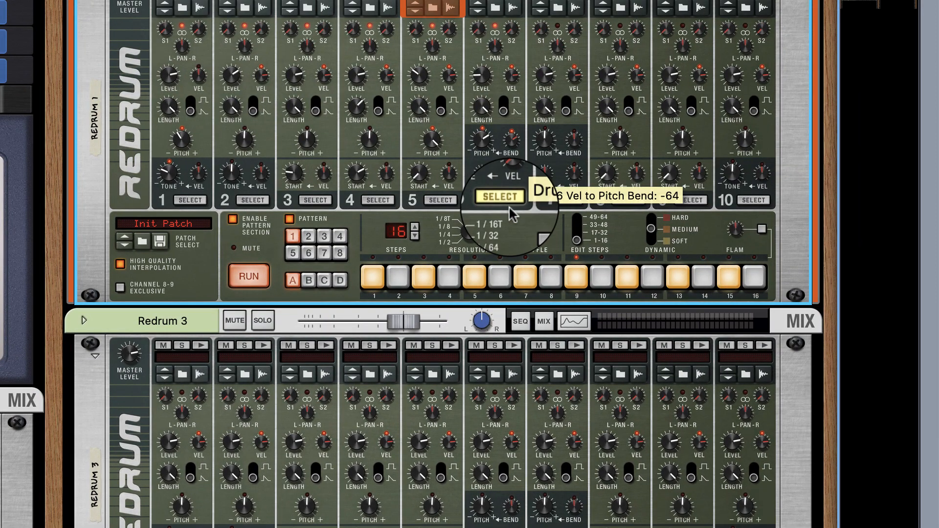
left_click_drag(506, 226, 502, 177)
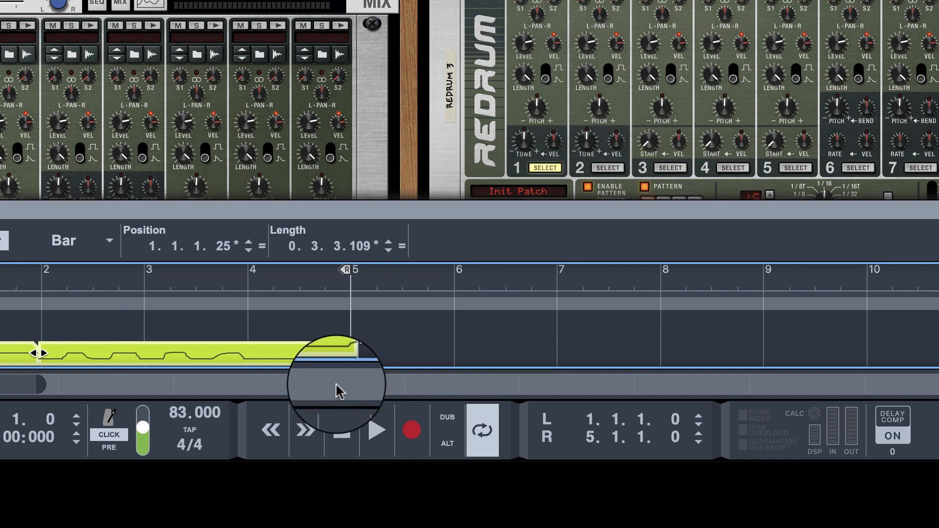
left_click(378, 430)
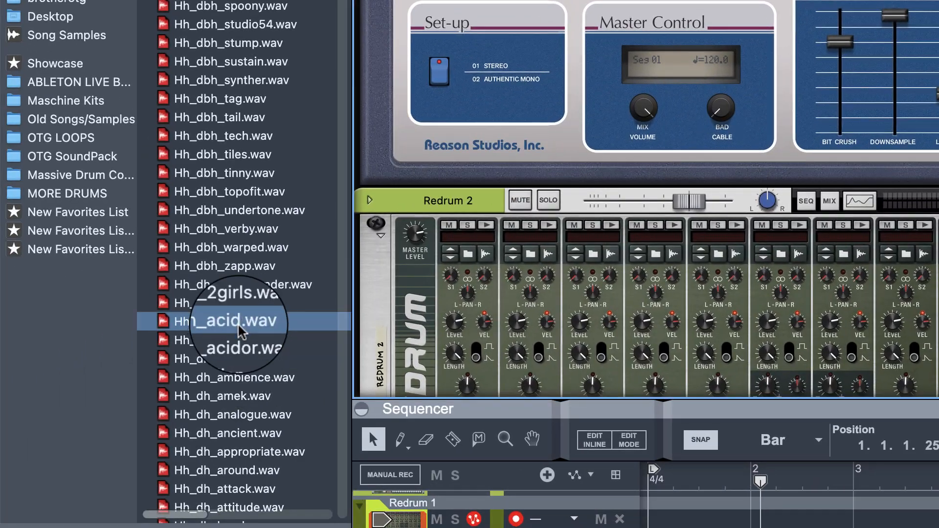
- Load the Hh_dh_appropriate.wav hi-hat sample into channel 7 of Redrum 1
left_click(47, 342)
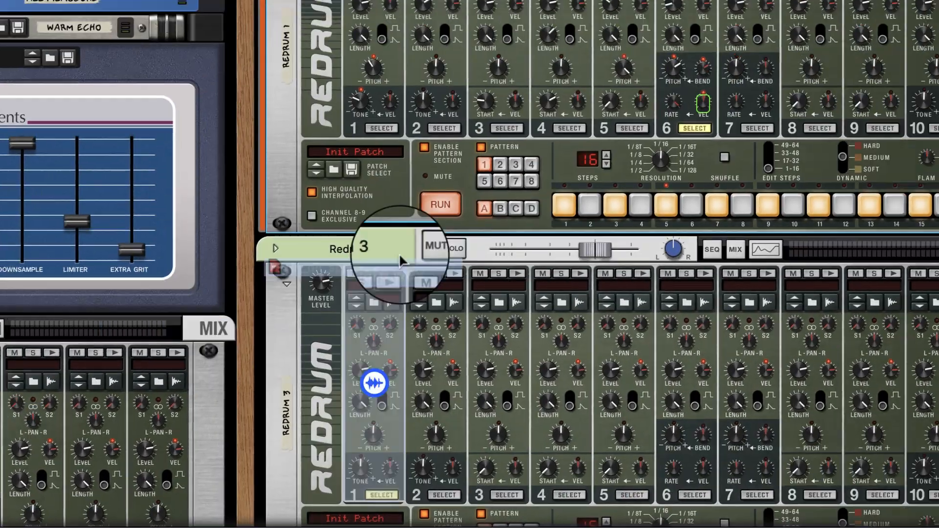
left_click_drag(400, 254, 766, 67)
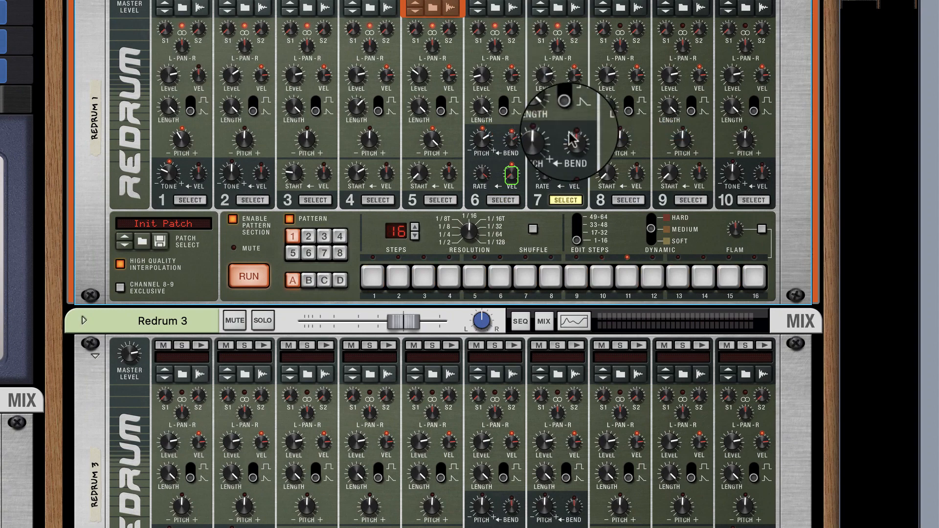
left_click(737, 4)
- Lower the channel 7 hi-hat's level, program it on all 16 steps and raise its pitch
left_click_drag(548, 81, 553, 113)
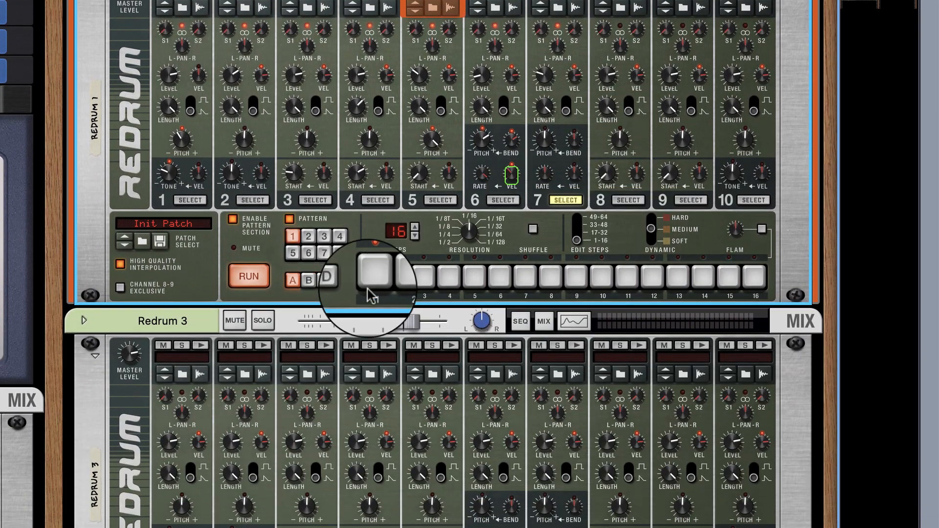
left_click_drag(373, 422, 793, 422)
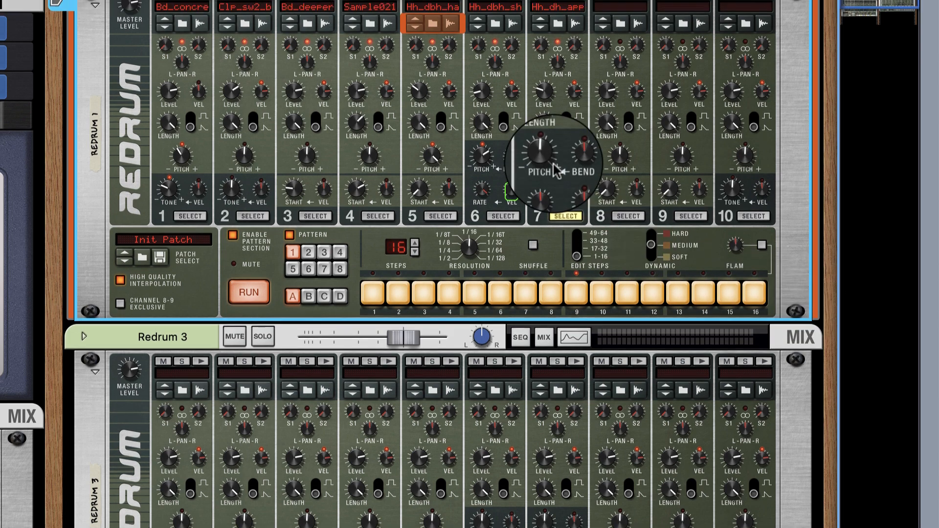
left_click_drag(551, 145, 548, 80)
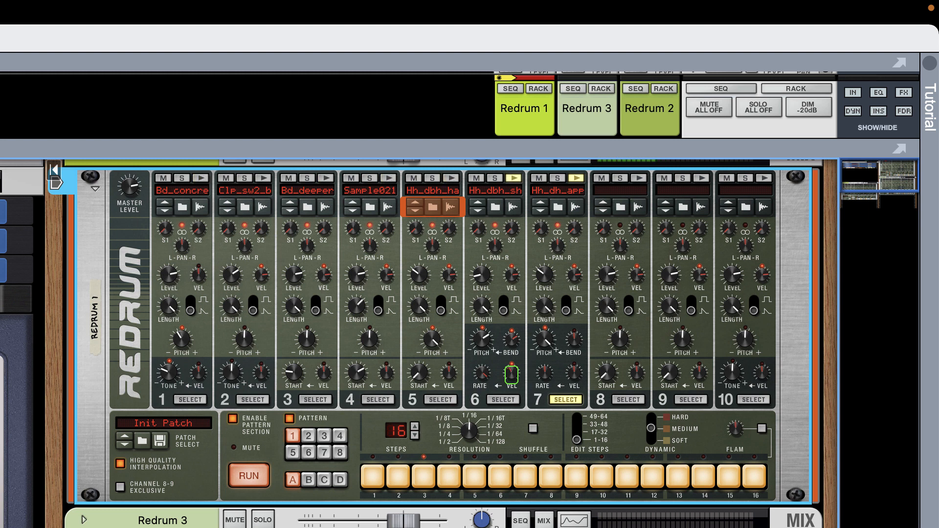
- Open the Drum Supply sound library in the browser
scroll(392, 455, "up", 1)
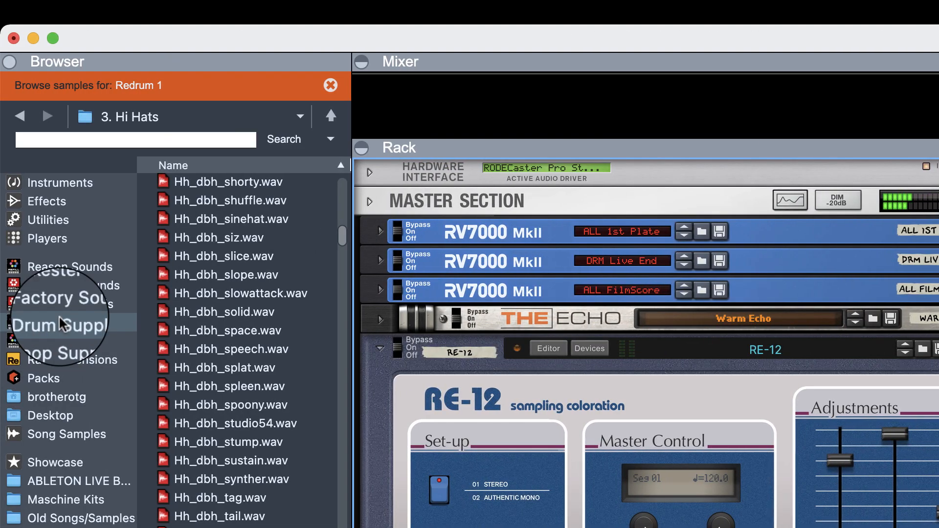
left_click(57, 315)
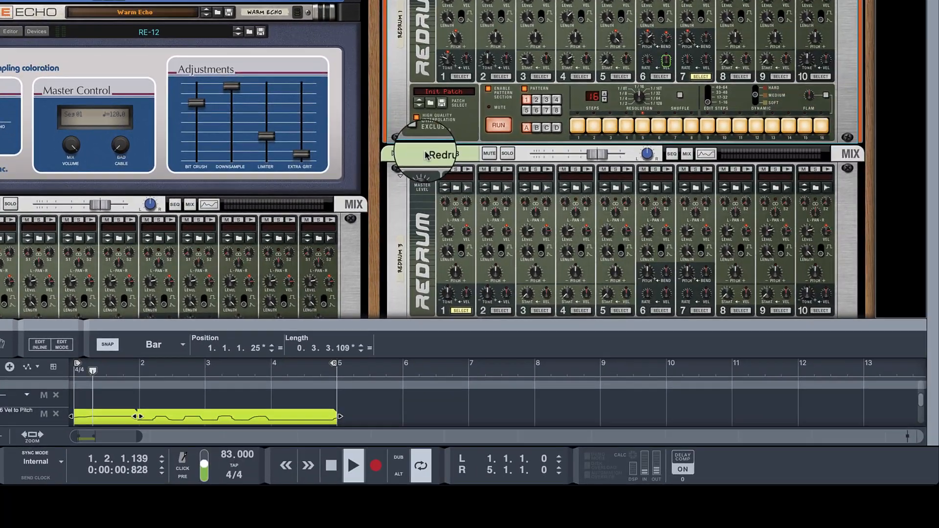
- Delete the unused Redrum 3 and Redrum 2 with everything in their device groups
right_click(427, 153)
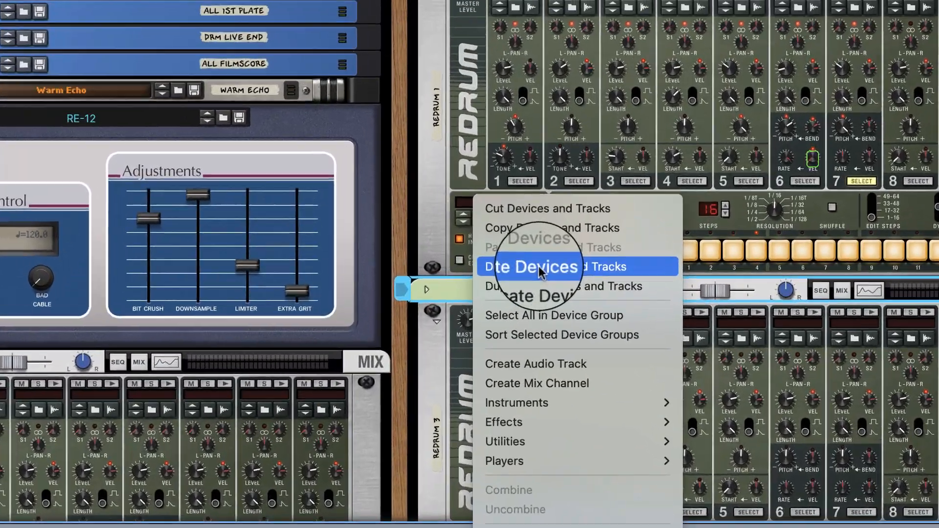
left_click(452, 151)
key("Delete")
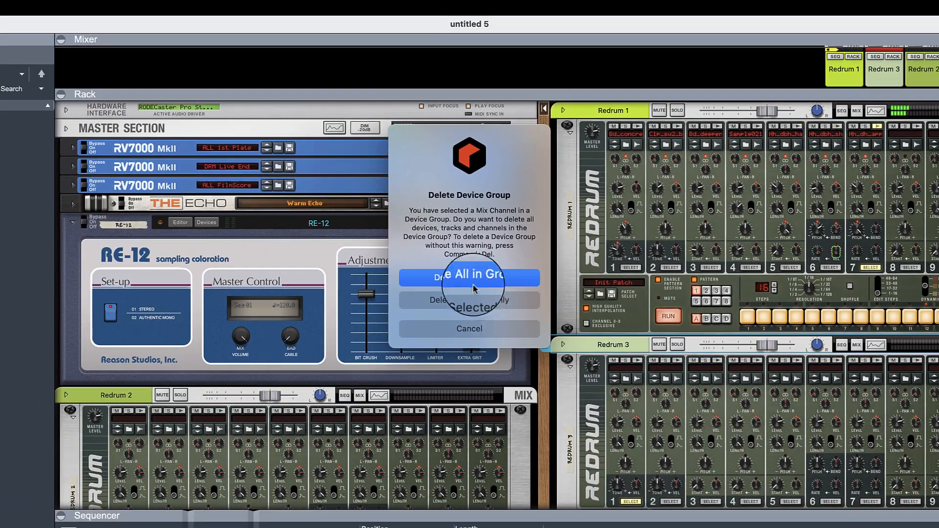
left_click(466, 278)
right_click(269, 394)
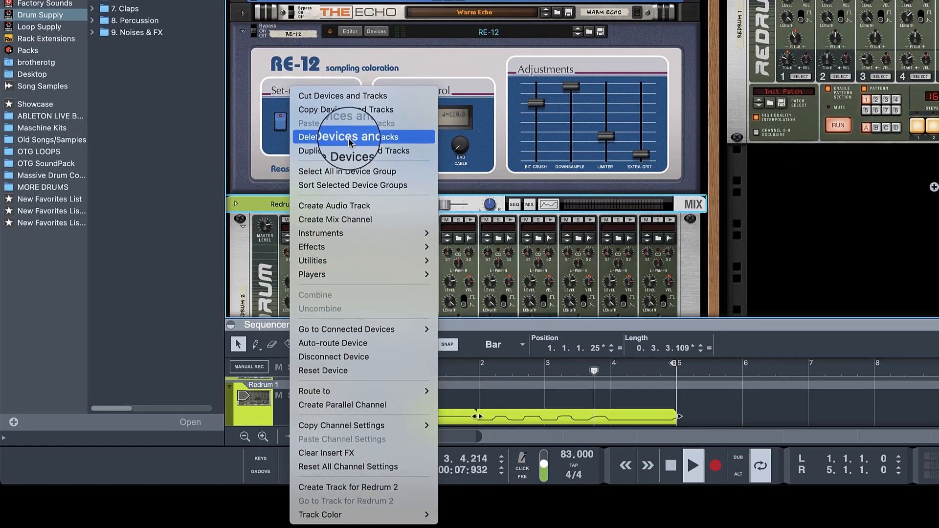
left_click(303, 188)
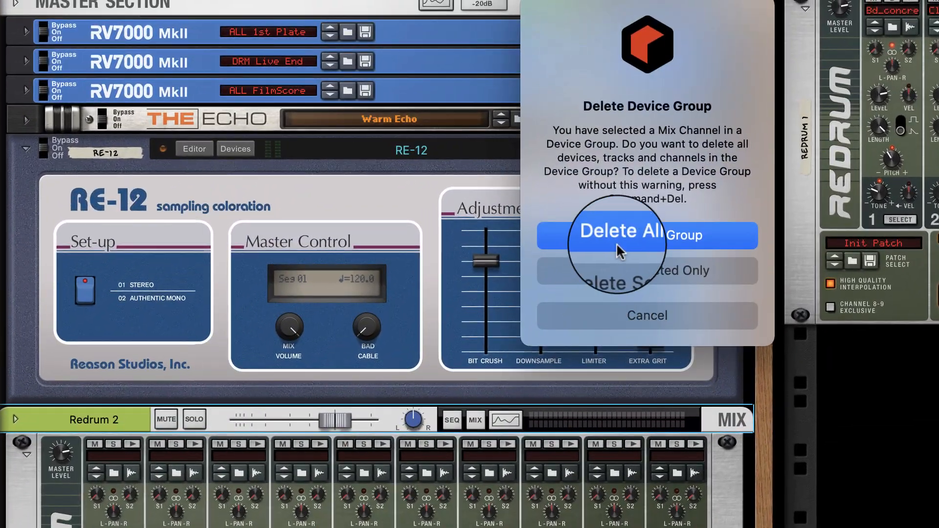
left_click(617, 242)
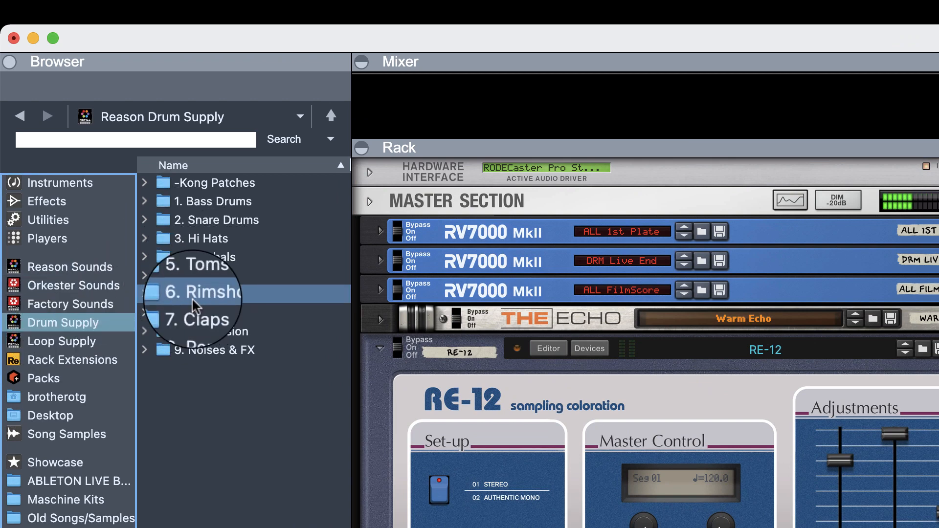
- Open the 2. Snare Drums folder and audition its 808 snare samples
double_click(200, 217)
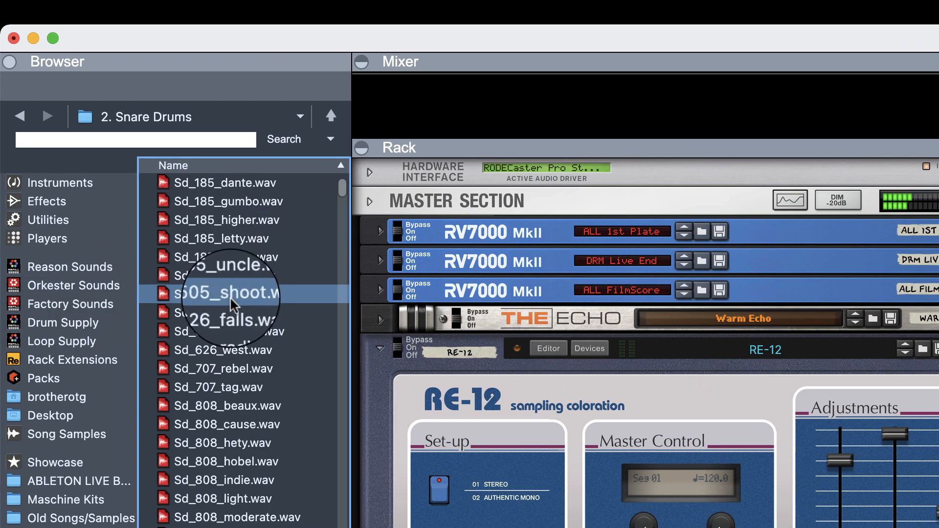
left_click(247, 424)
left_click(247, 461)
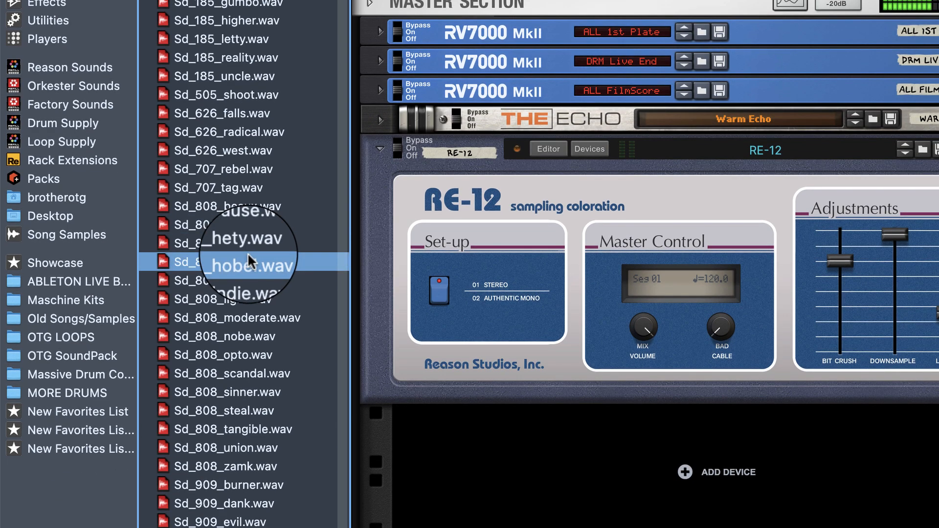
- Load Sd_808_hobel.wav into channel 8 of Redrum 1 and program the snare on steps 5 and 13
left_click_drag(248, 262, 938, 286)
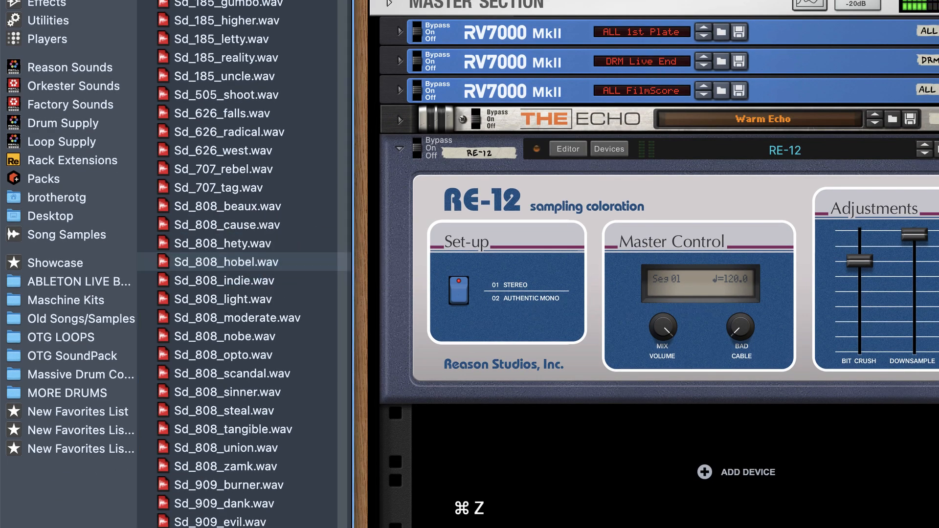
left_click(200, 263)
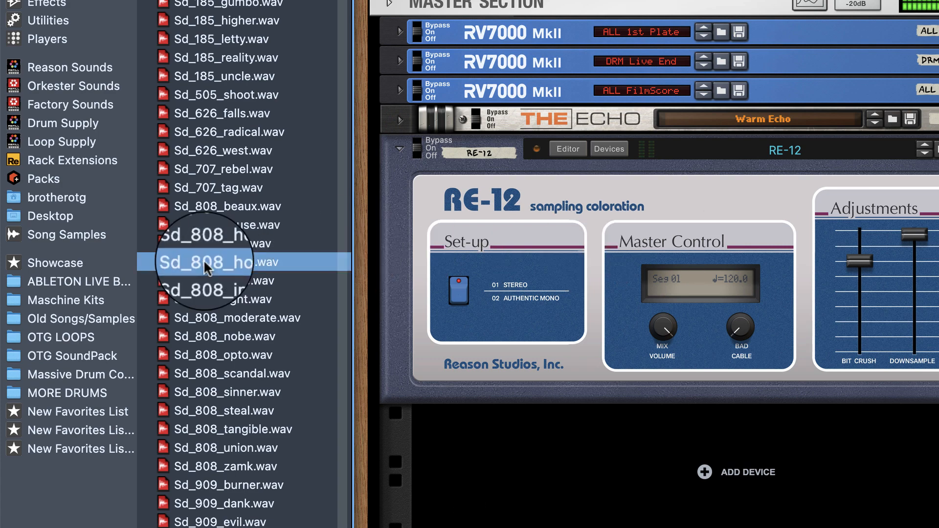
key("super+z")
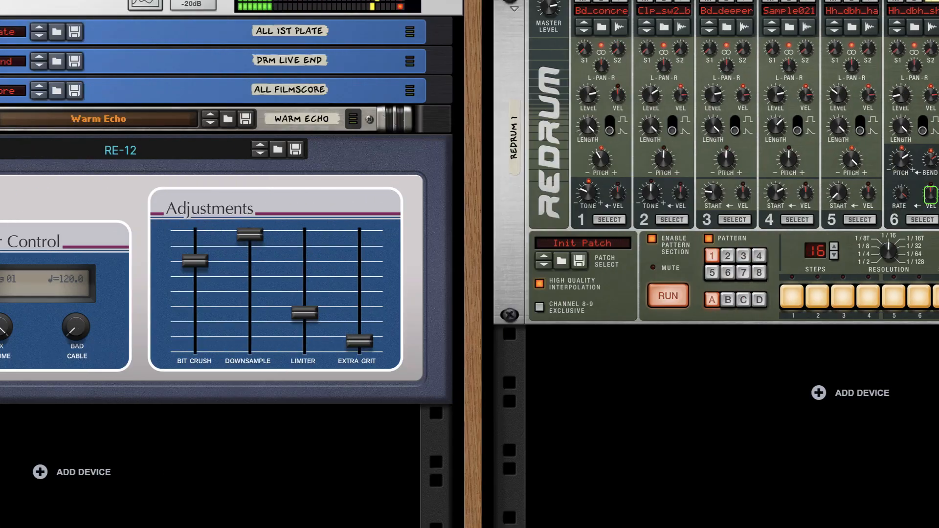
left_click_drag(0, 263, 638, 142)
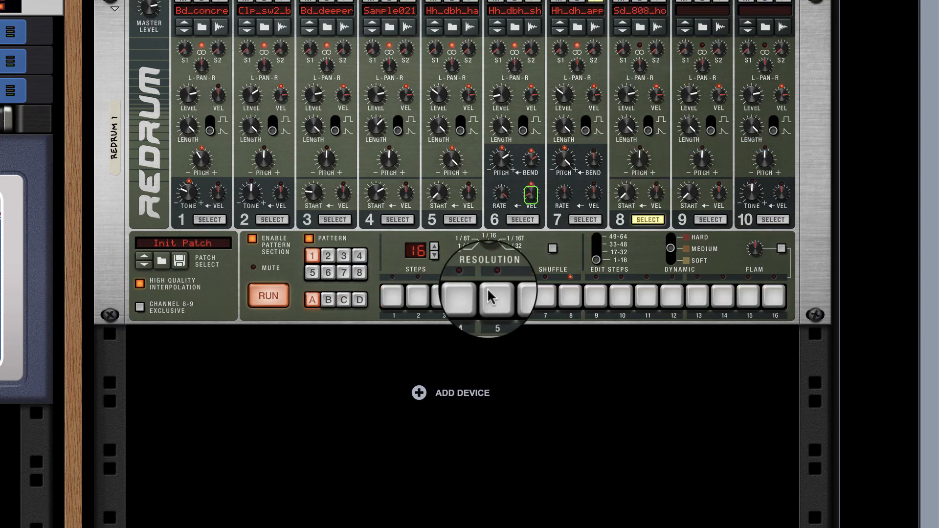
left_click(495, 296)
left_click(705, 298)
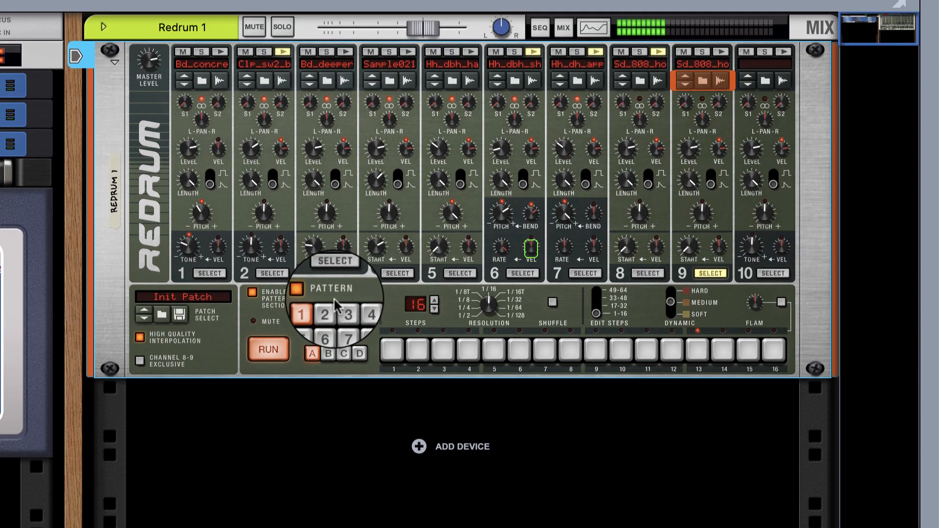
- Copy pattern 1 of Redrum 1 and paste it into pattern 2
right_click(408, 183)
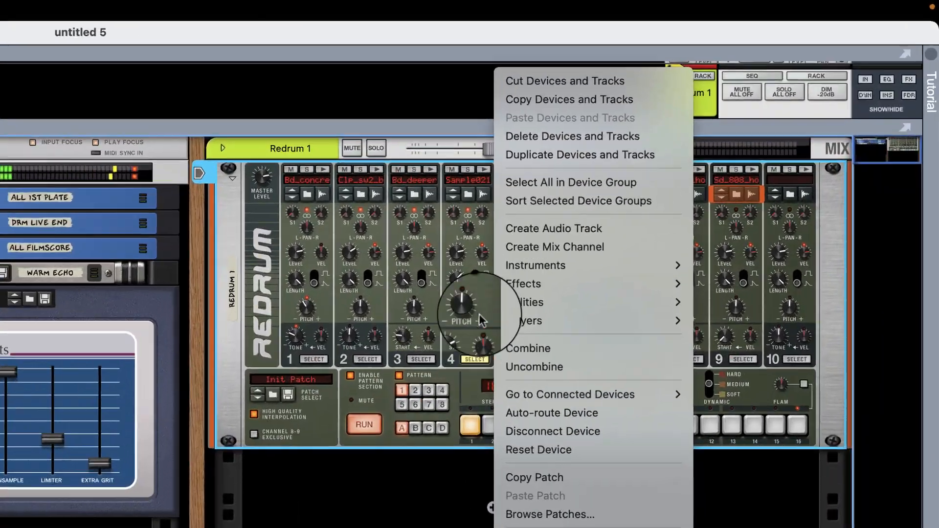
left_click(474, 313)
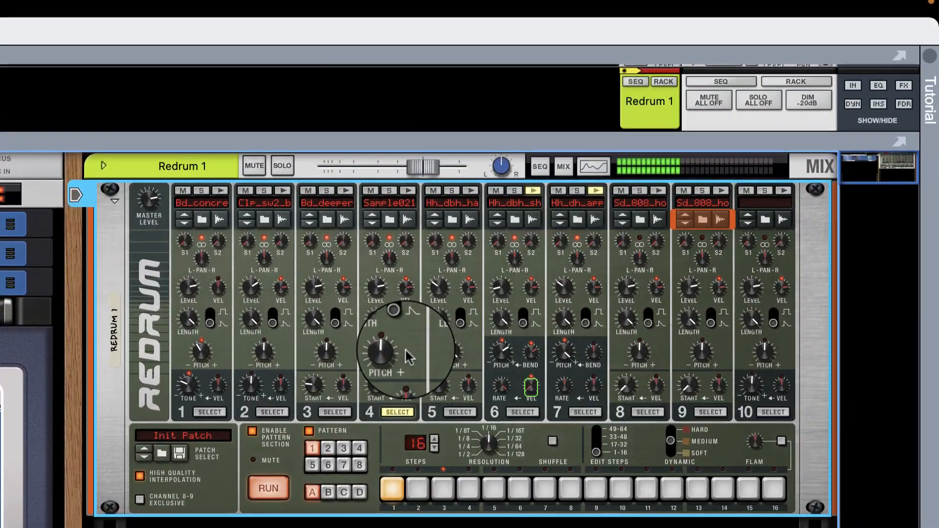
right_click(405, 348)
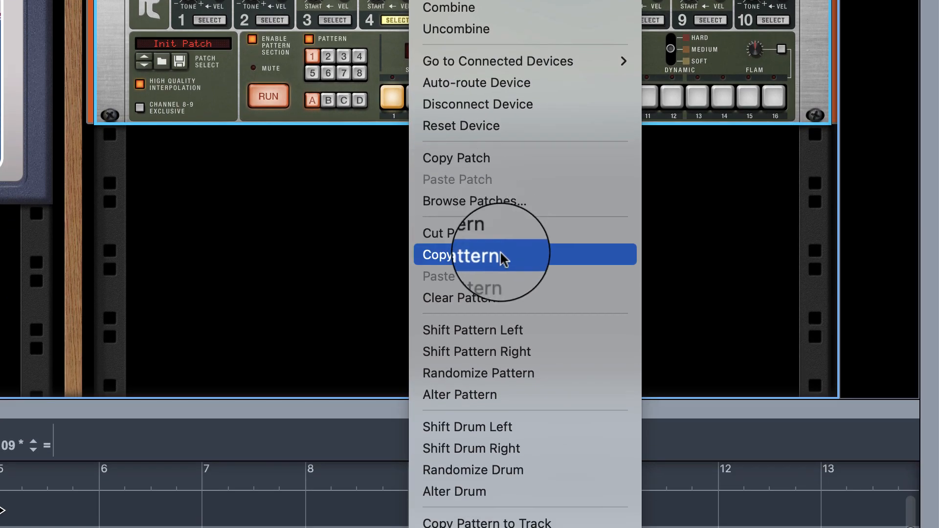
left_click(501, 452)
left_click(328, 131)
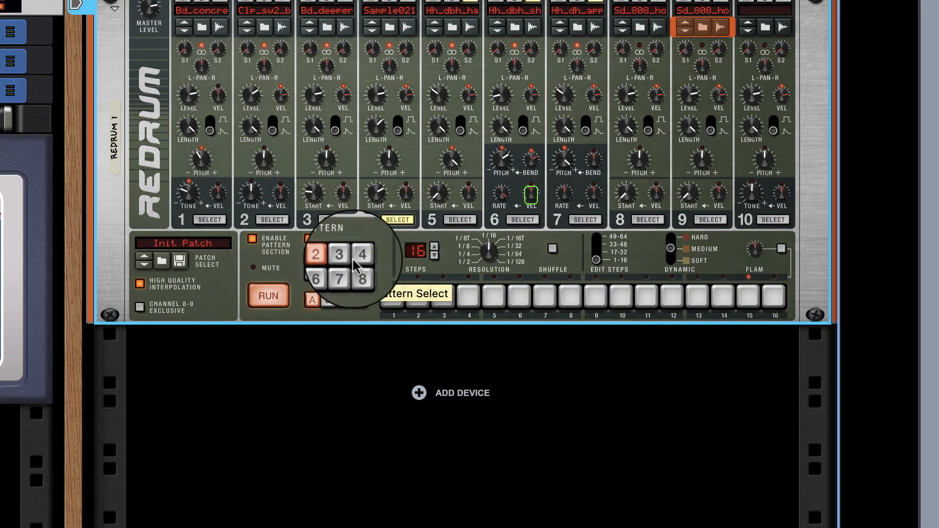
right_click(419, 117)
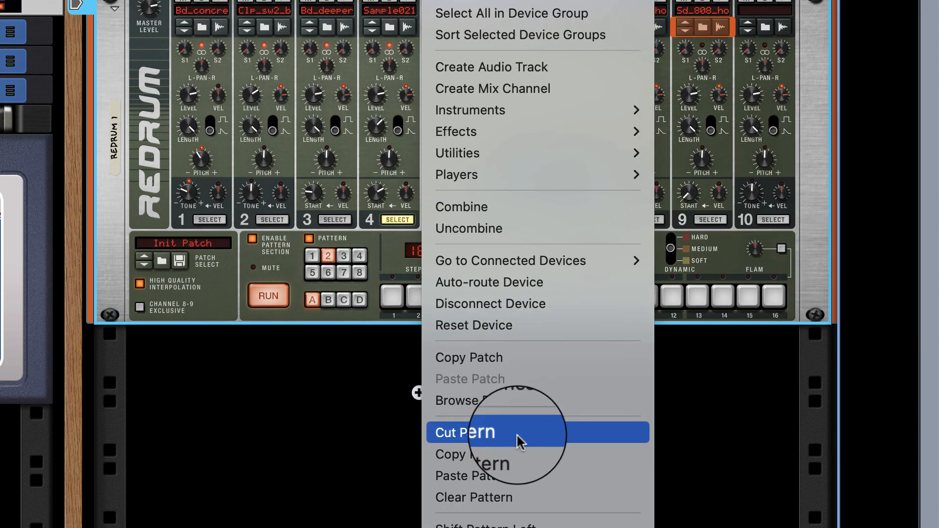
left_click(520, 476)
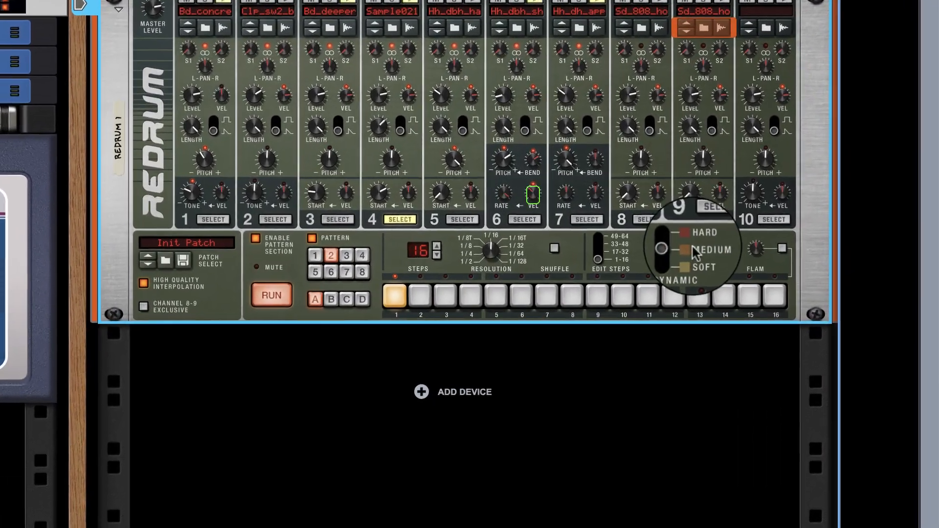
- Vary the channel 8 snare in pattern 2 with extra hits around steps 8 and 9
left_click(648, 220)
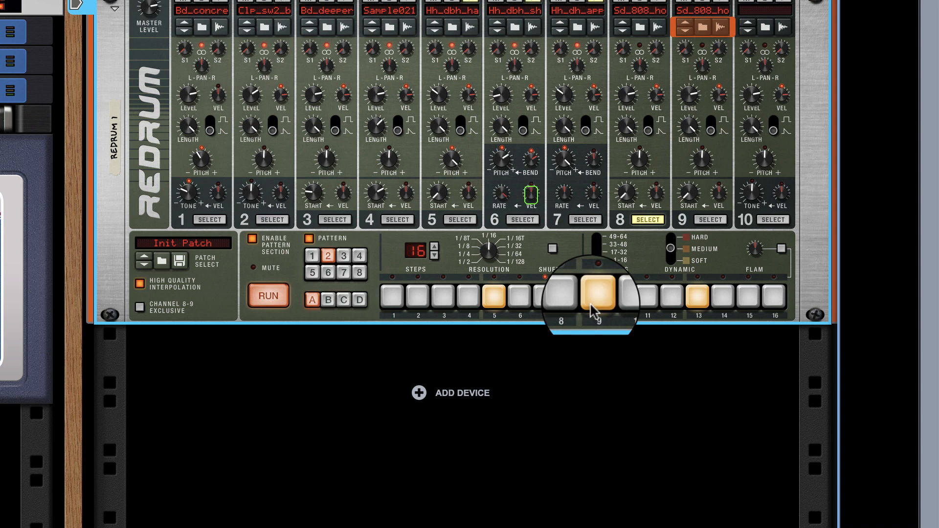
left_click(571, 297)
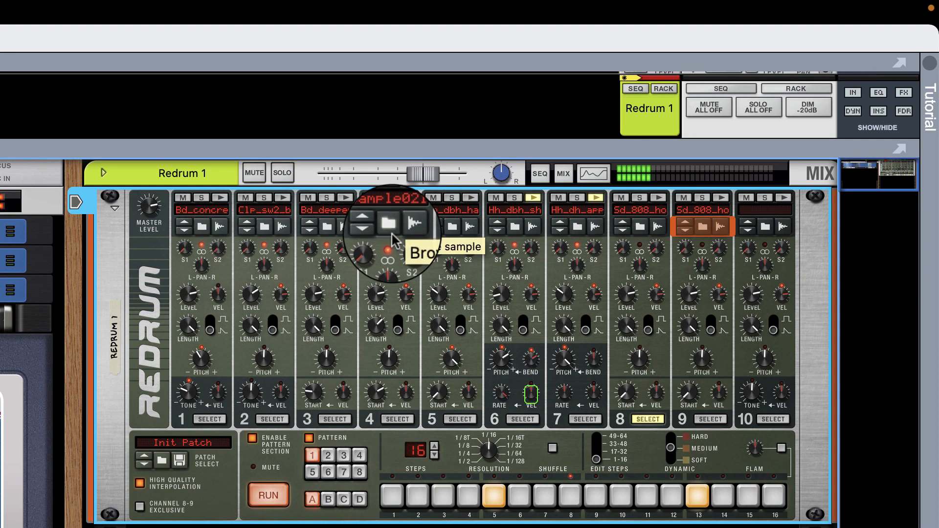
- Browse from channel 4's sample in OTG LOOPS and load Sample021 - EQ 114-01.wav into channel 10 of Redrum 1
left_click(391, 232)
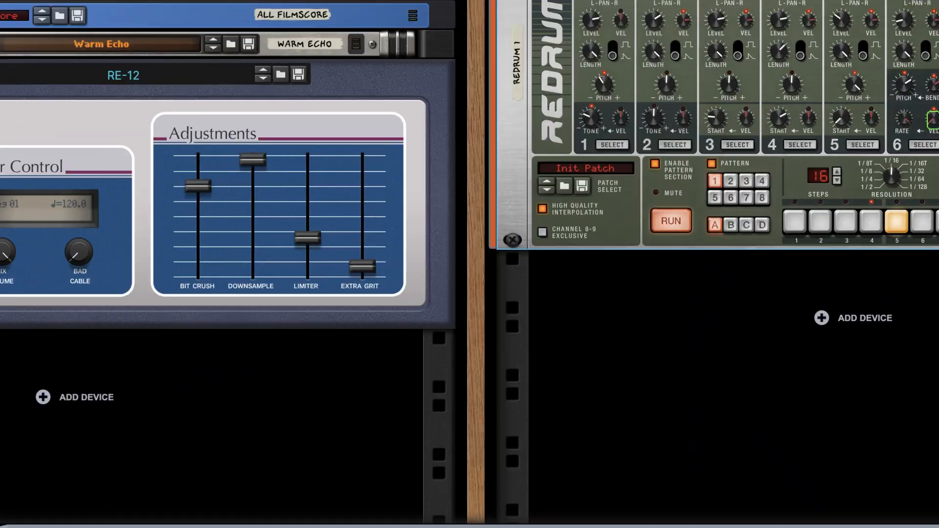
left_click_drag(793, 59, 719, 60)
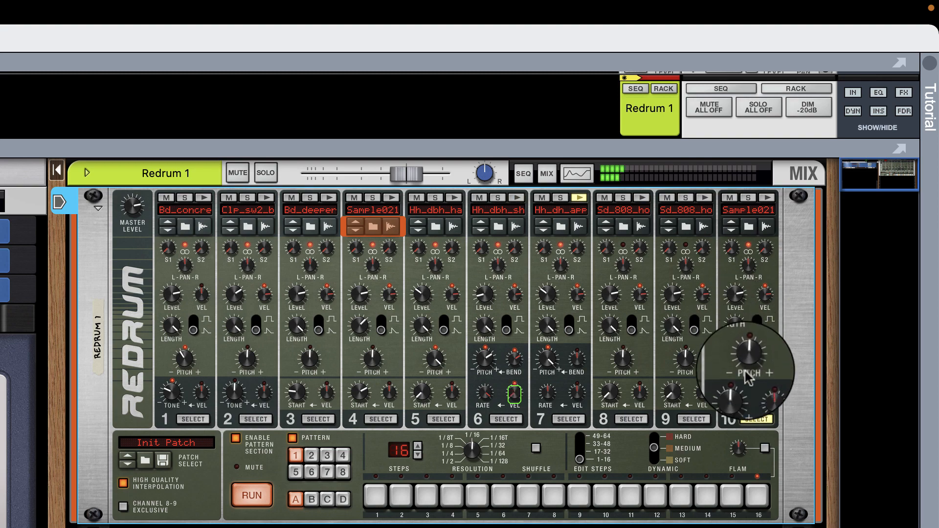
right_click(759, 279)
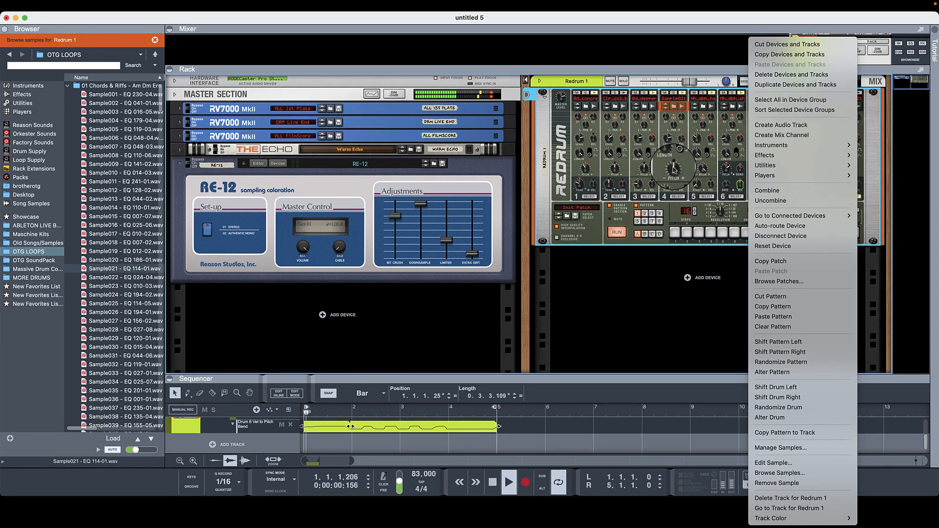
left_click(674, 170)
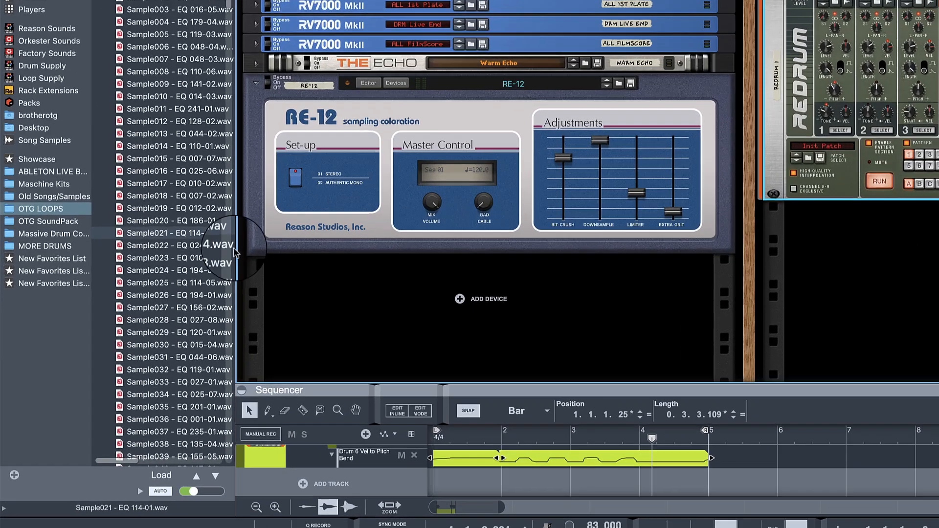
- Load Sample021 - EQ 114-01.wav into channel 9 of Redrum 1 and raise its sample start to match channel 4
left_click_drag(135, 270, 848, 181)
left_click_drag(756, 188, 683, 194)
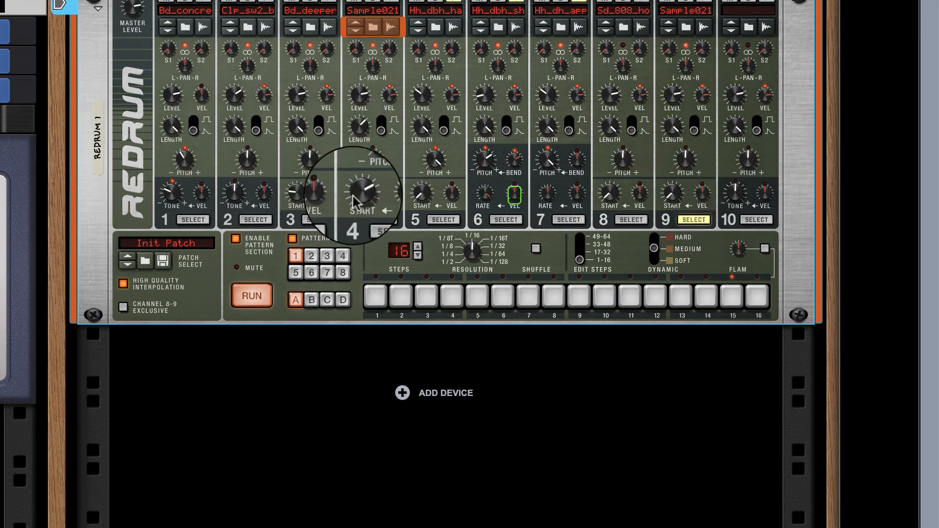
mouse_move(359, 199)
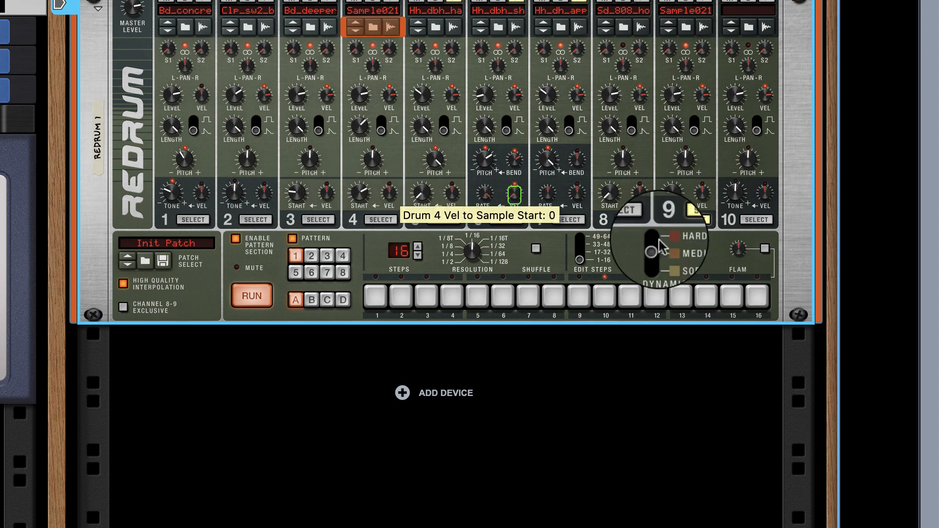
left_click_drag(672, 197, 684, 162)
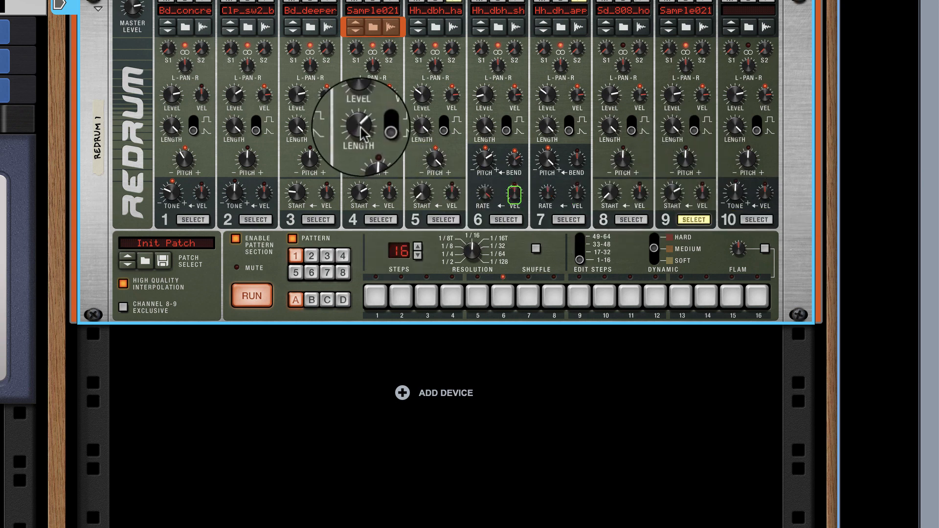
- Shorten the length of channel 9 to match channel 4's length setting
mouse_move(361, 130)
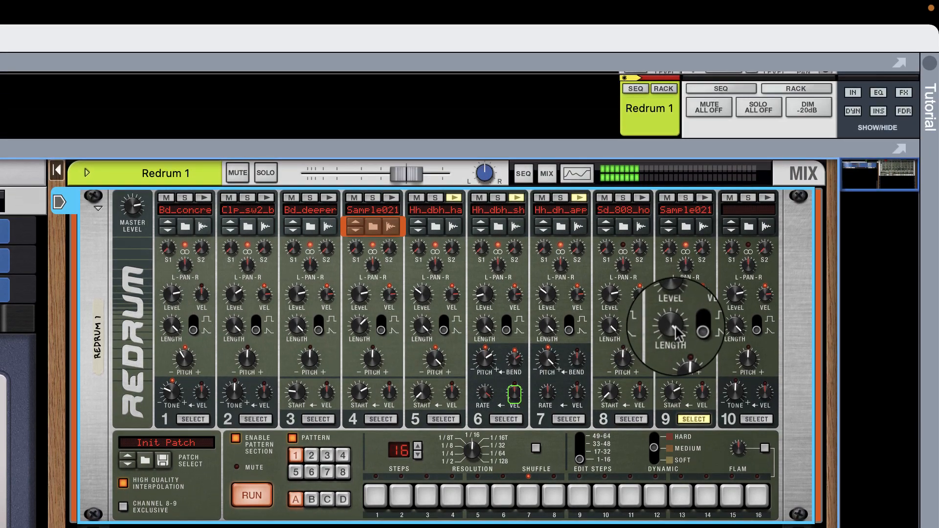
mouse_move(675, 128)
left_click_drag(676, 334, 675, 353)
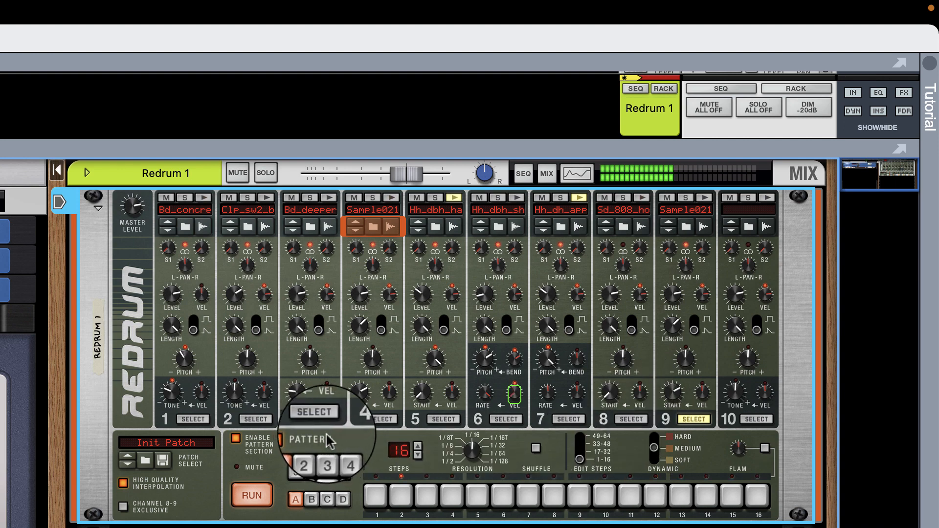
- Trigger channel 9 on step 1 of pattern 1 with channel 4 muted, and lower channel 9's pitch
left_click(354, 198)
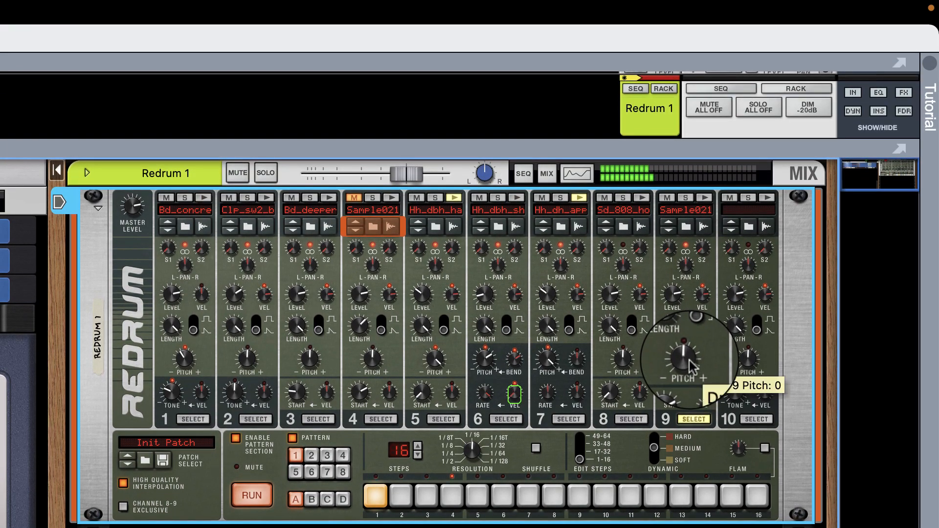
left_click_drag(689, 363, 691, 367)
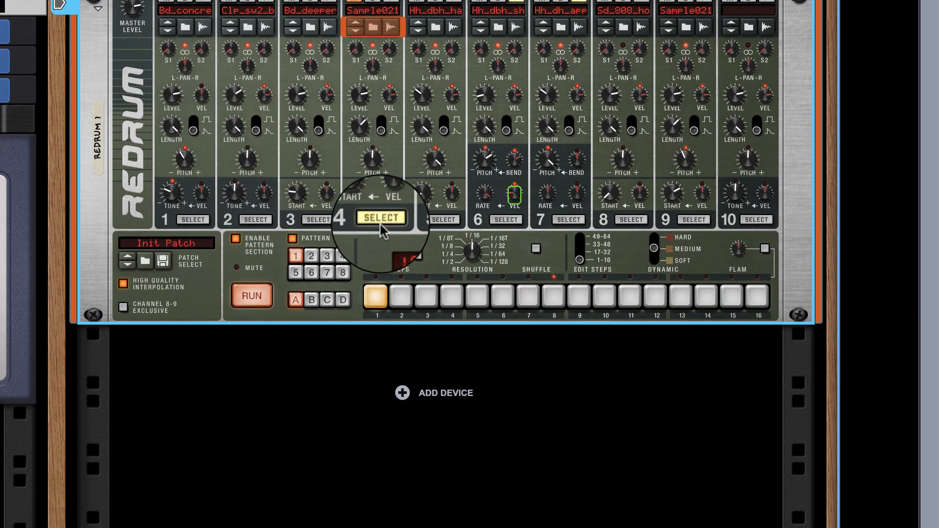
- Switch Redrum 1 to pattern 2 and unmute channel 4
left_click(380, 244)
left_click(311, 255)
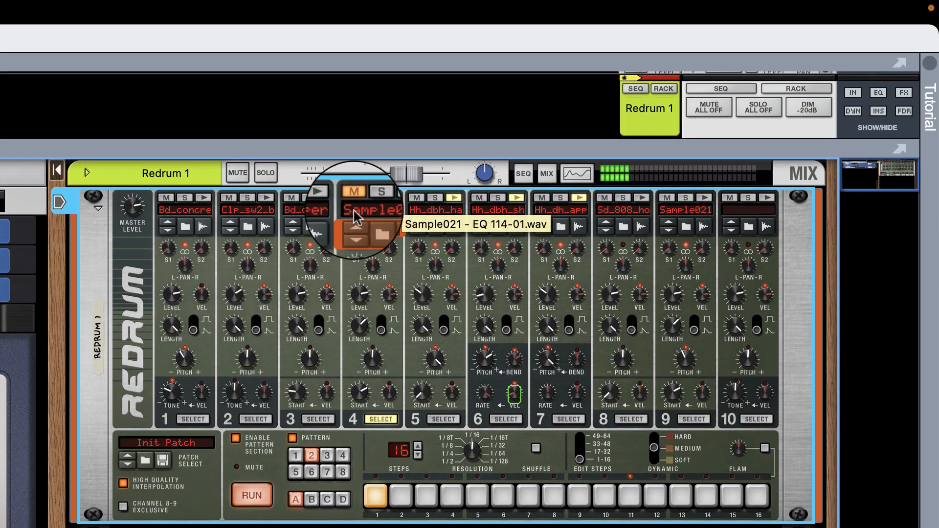
left_click(354, 110)
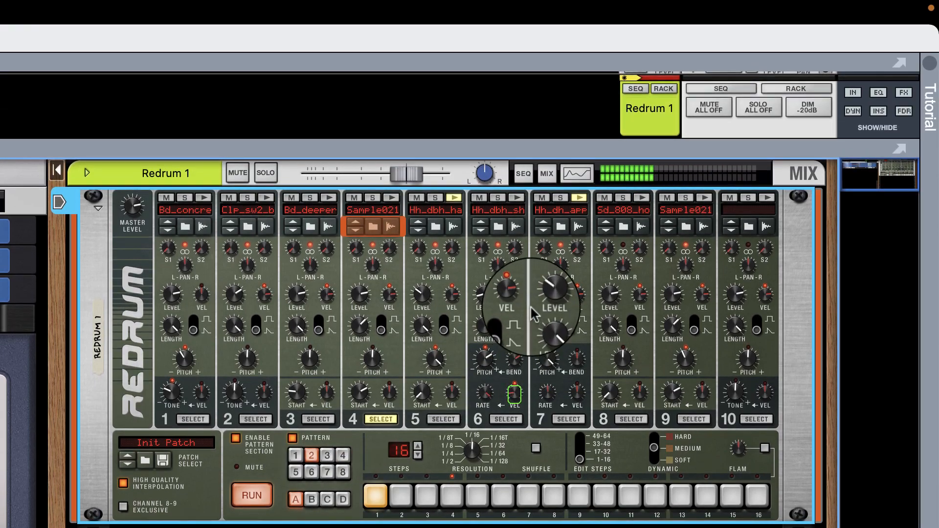
- Copy pattern 2 of Redrum 1 and paste it into pattern 3
right_click(533, 113)
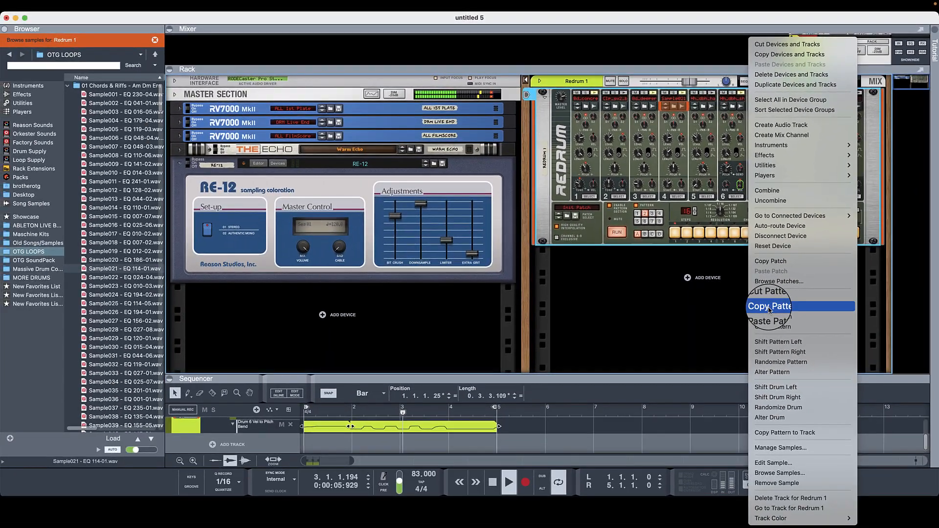
left_click(770, 307)
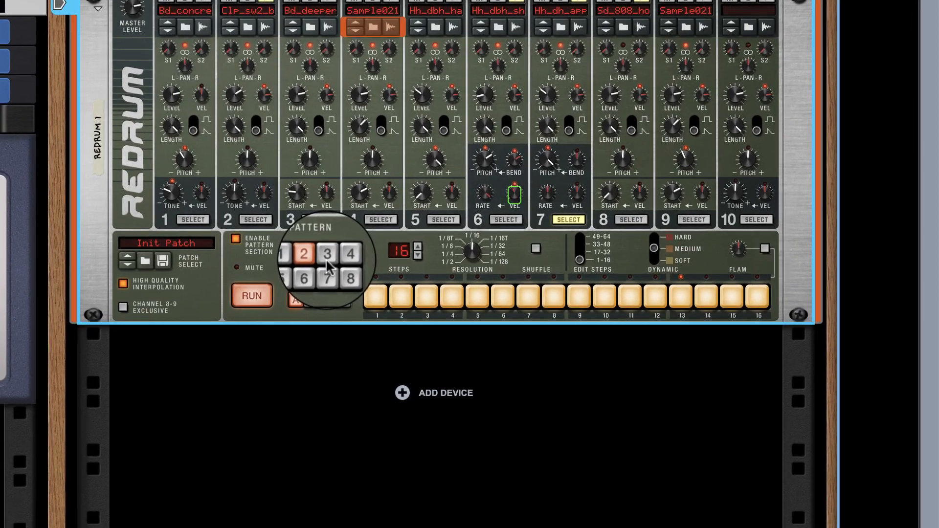
left_click(327, 260)
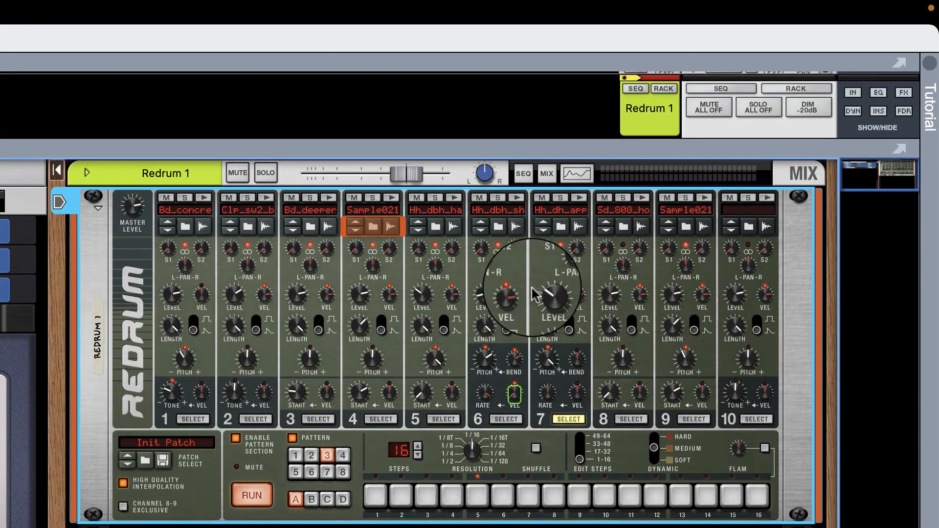
right_click(530, 89)
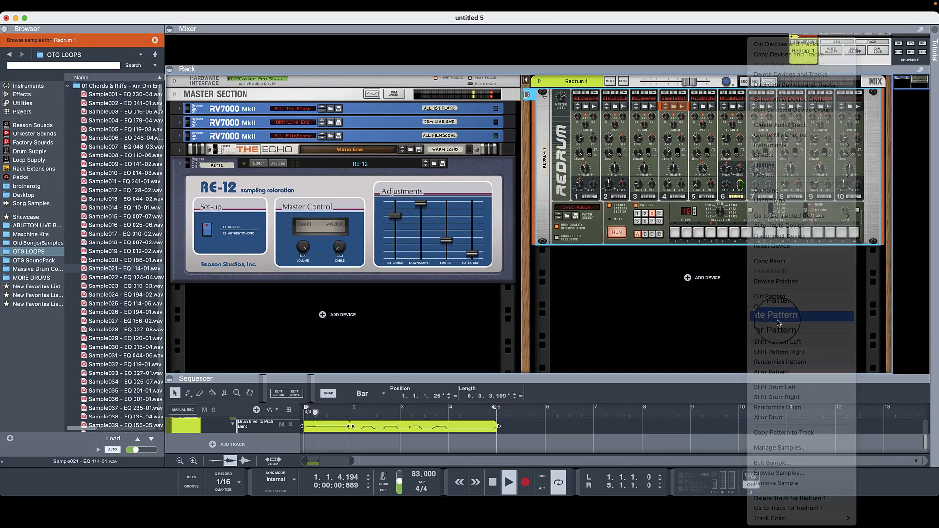
left_click(745, 386)
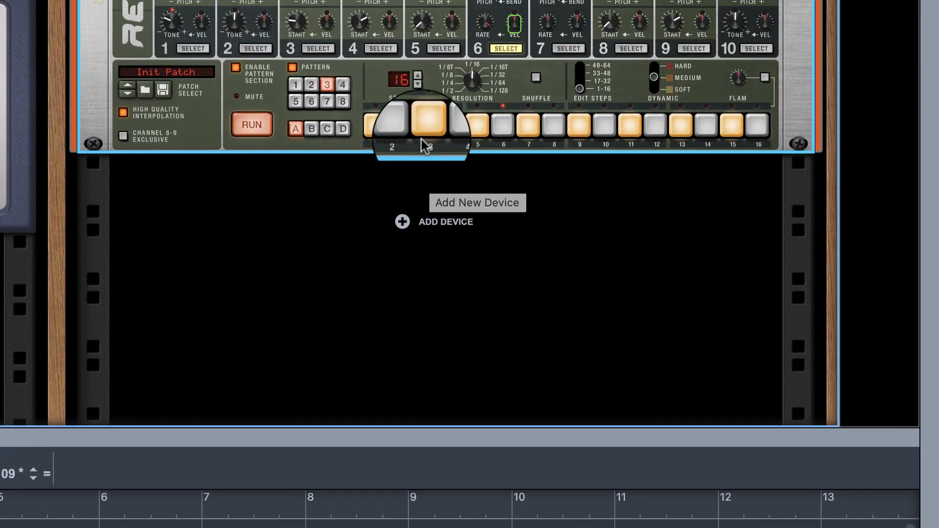
- Clear all hi-hat steps on channels 5, 6 and 7 in pattern 3
left_click_drag(383, 136, 735, 169)
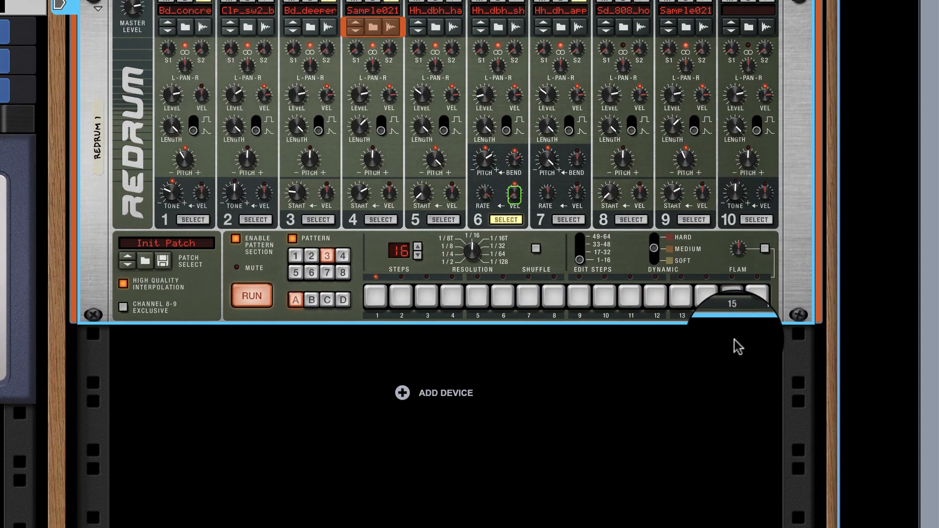
left_click(443, 219)
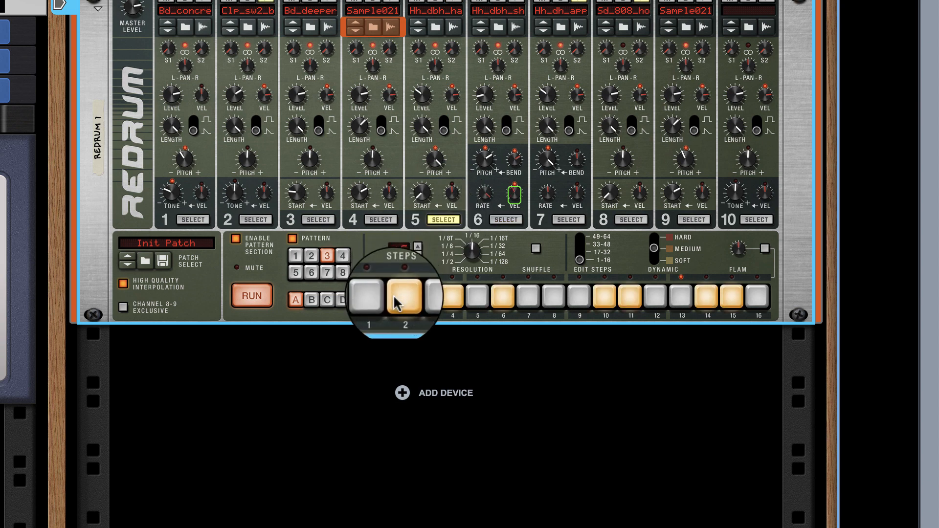
left_click_drag(395, 301, 797, 325)
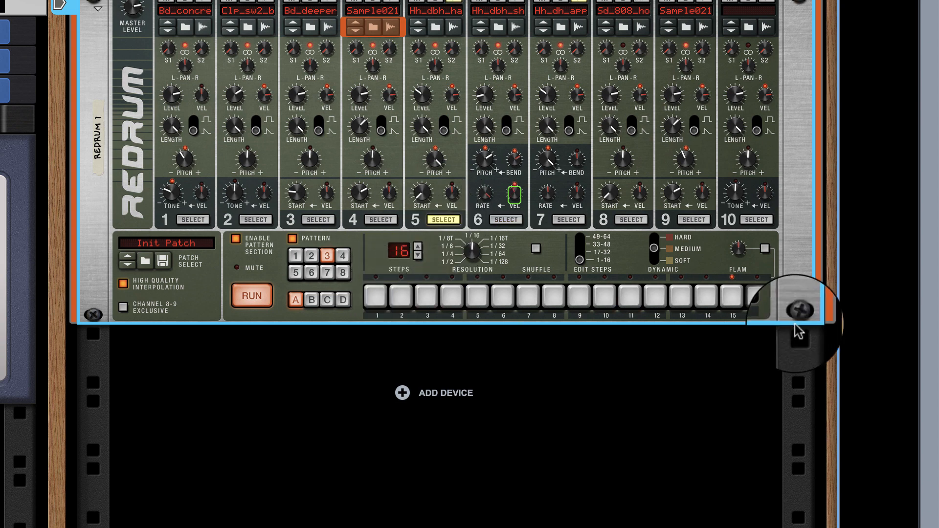
left_click(558, 223)
left_click_drag(378, 298, 766, 308)
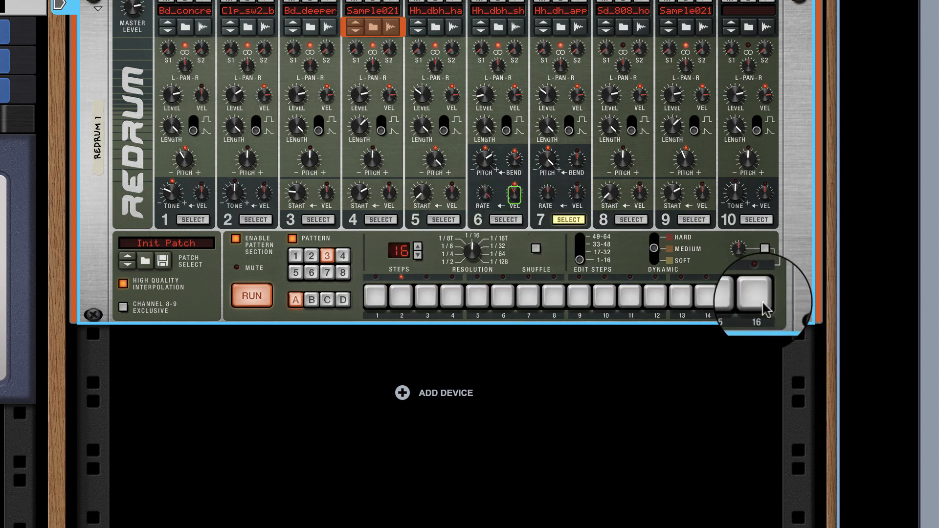
- Remove the channel 8 snare hits from pattern 3, including those on steps 5, 8 and 13
left_click(631, 220)
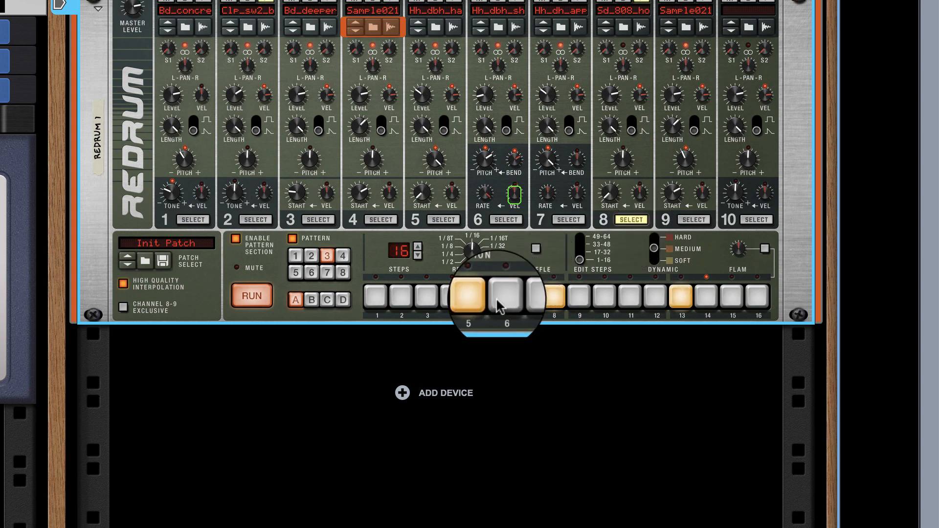
left_click(478, 296)
left_click(554, 297)
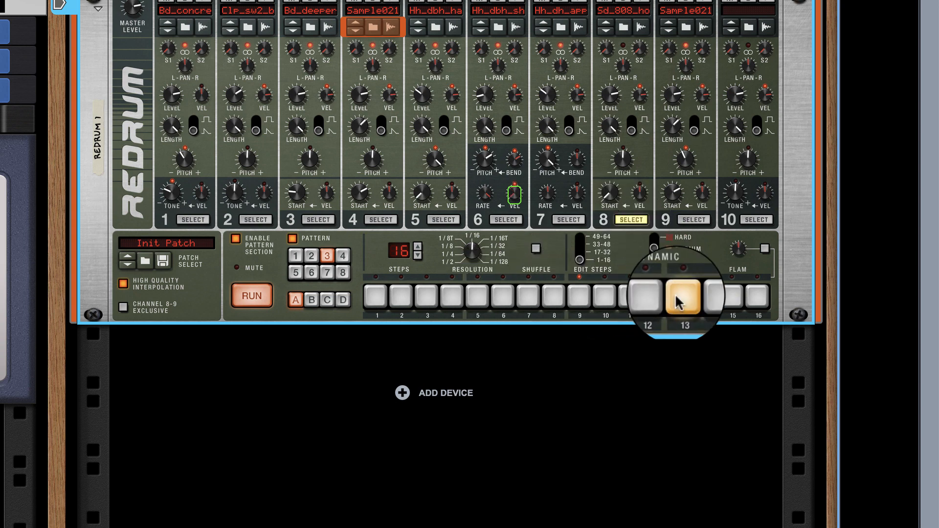
left_click(681, 297)
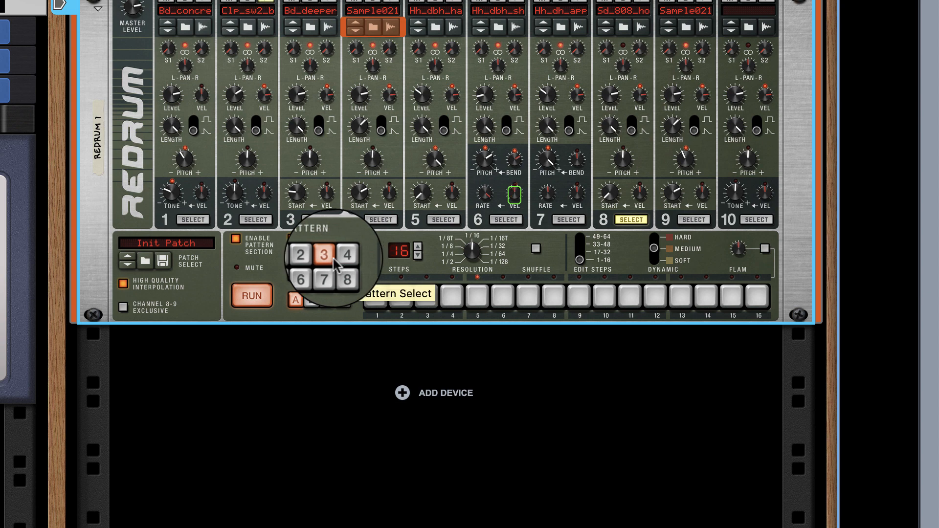
- Copy pattern 1 of Redrum 1 and paste it into pattern 5
left_click(316, 259)
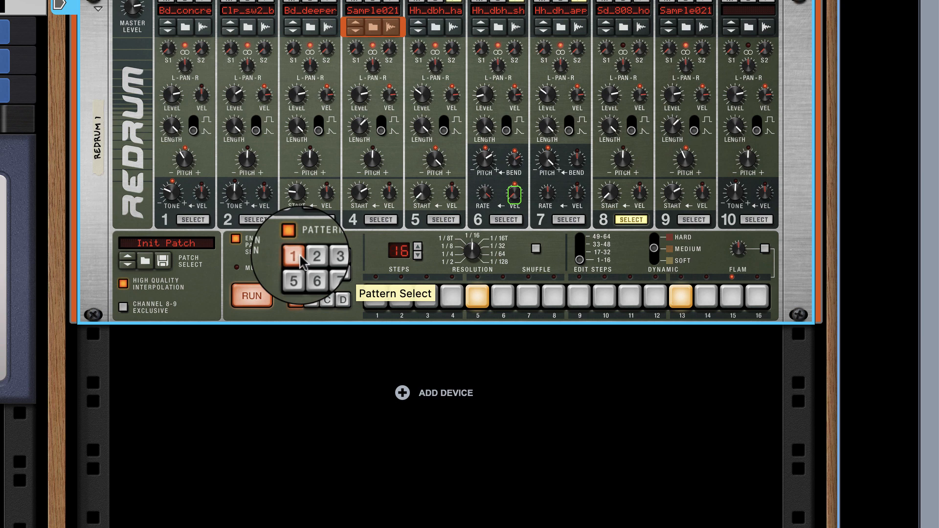
right_click(397, 179)
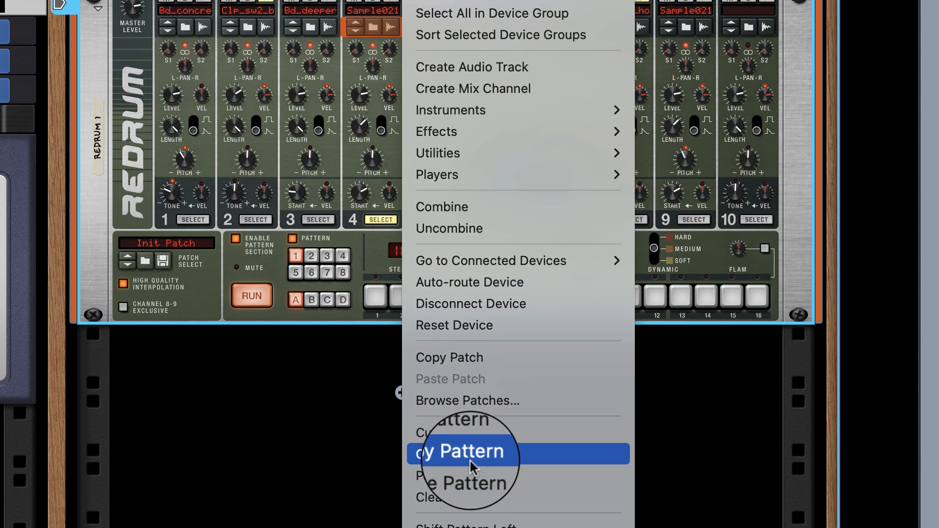
left_click(443, 454)
left_click(346, 258)
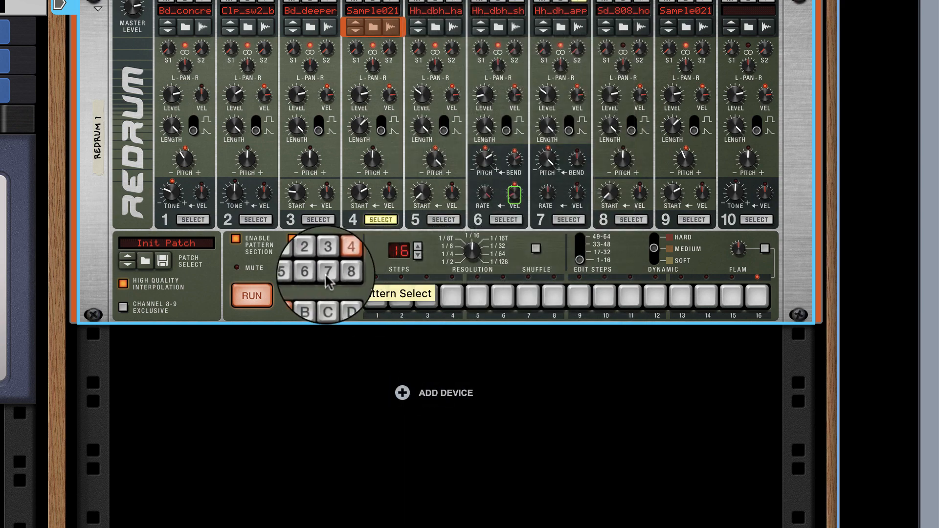
left_click(299, 277)
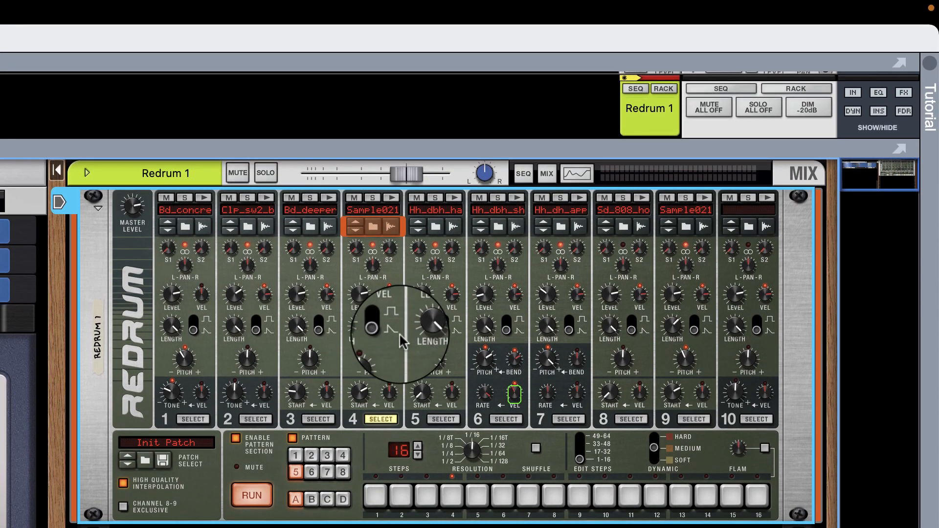
right_click(400, 165)
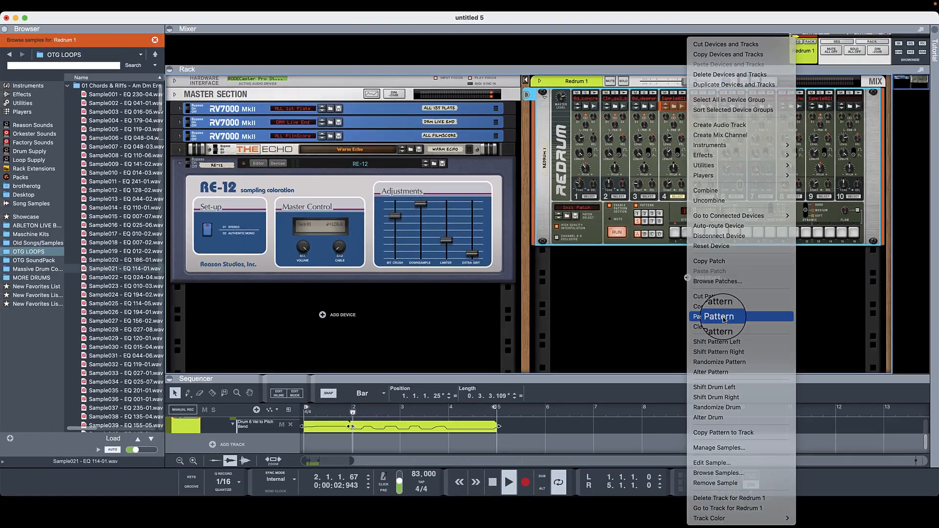
left_click(724, 317)
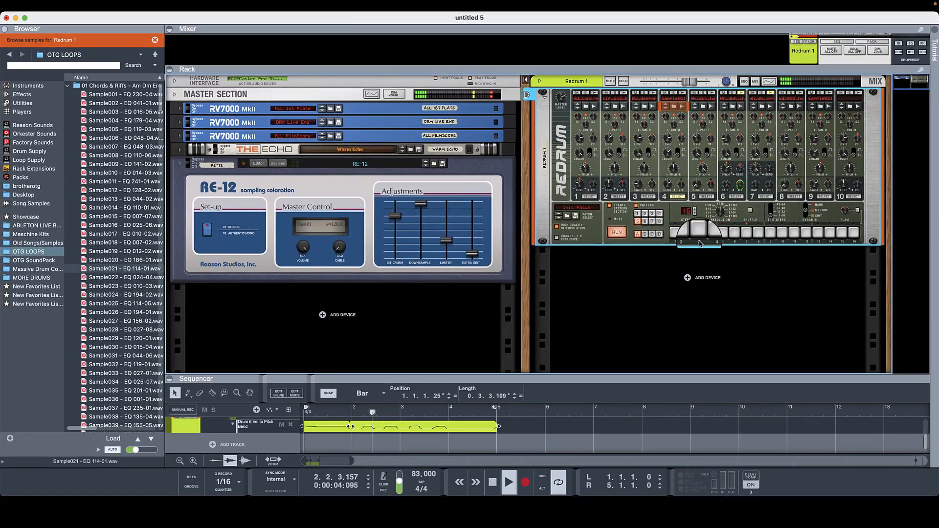
- Clear all hi-hat steps on channels 5, 6 and 7 in pattern 5
left_click(706, 196)
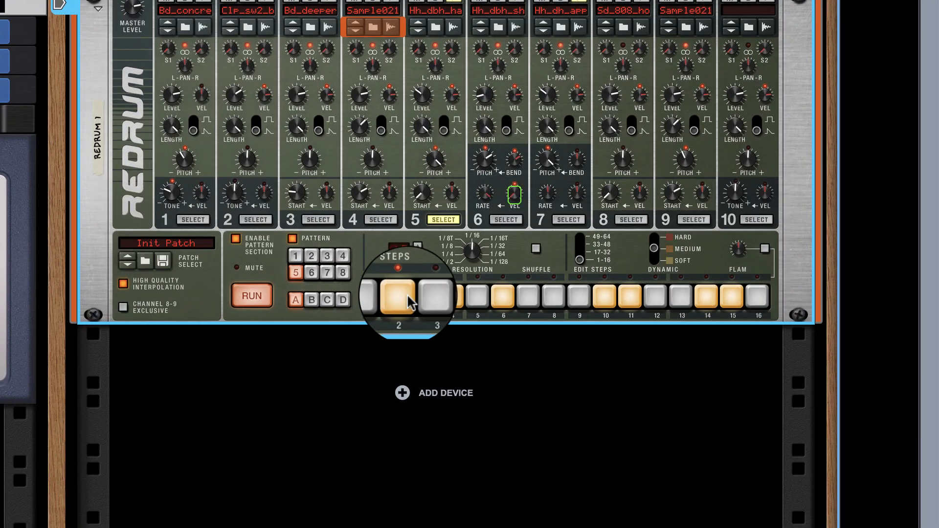
left_click(506, 220)
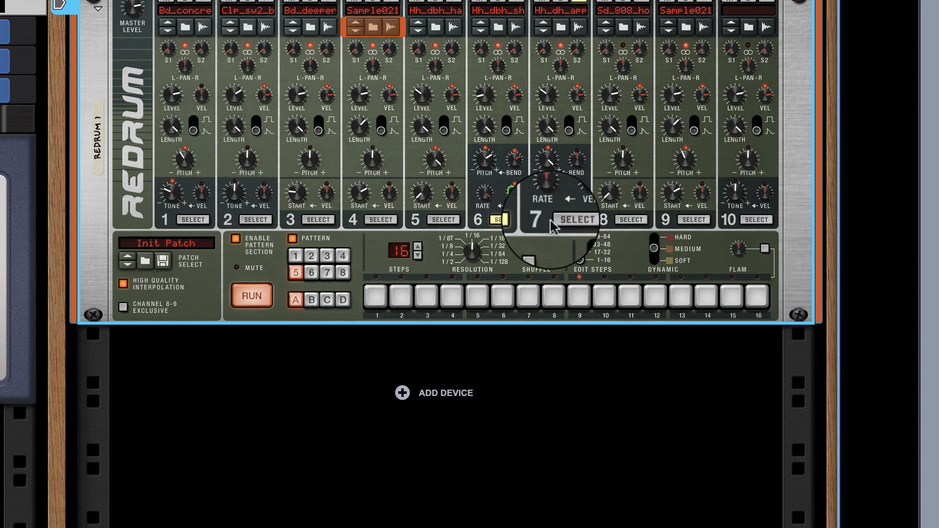
left_click(568, 219)
left_click_drag(376, 296, 808, 299)
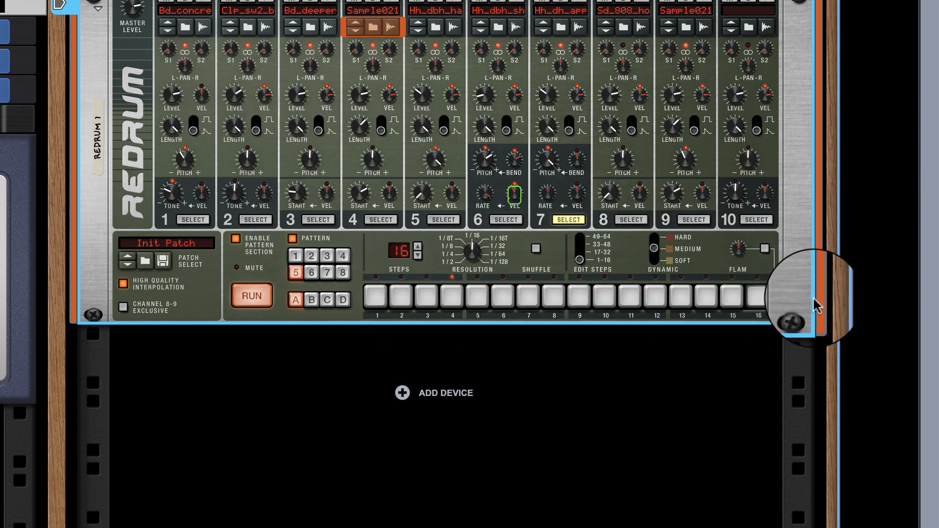
- Remove the channel 8 snare hits on steps 5 and 13 from pattern 5
left_click(632, 219)
left_click(478, 296)
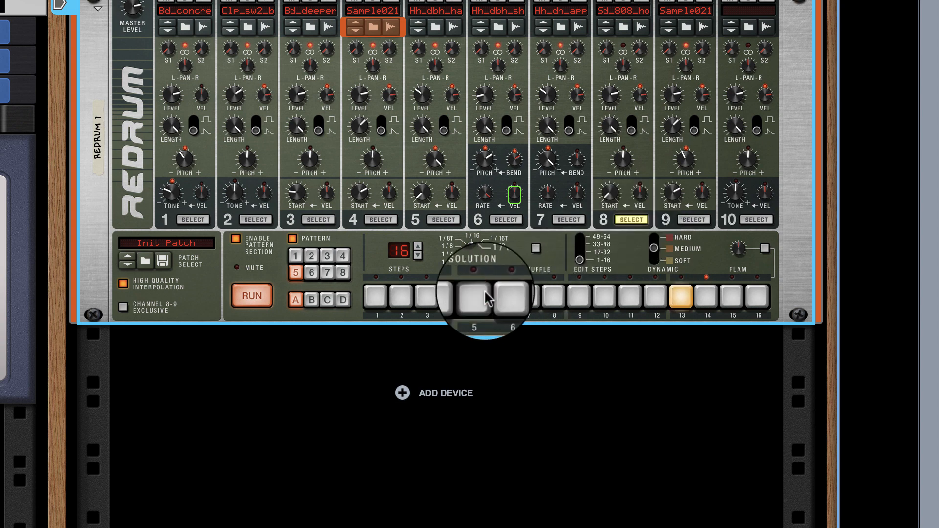
left_click(685, 296)
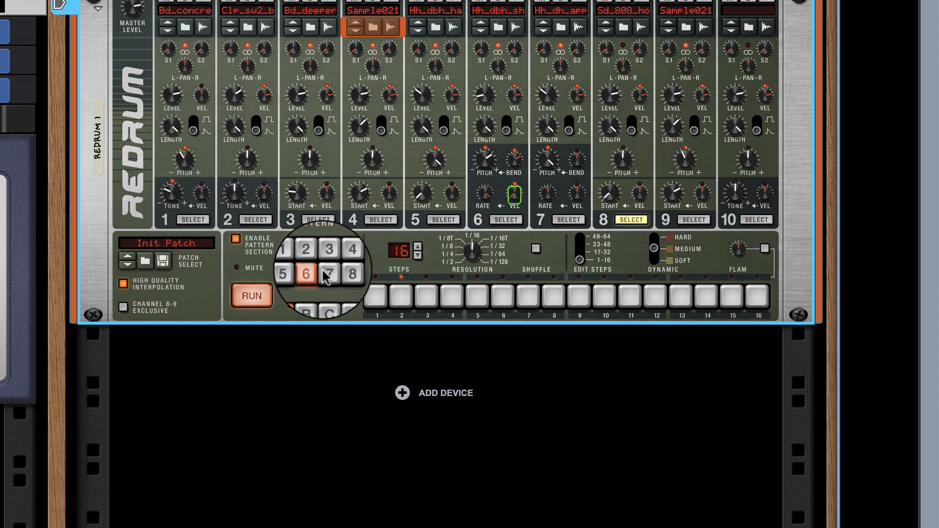
- In pattern 6, place channel 1 kick hits on steps 1, 5, 9 and 13 through 16
left_click(375, 296)
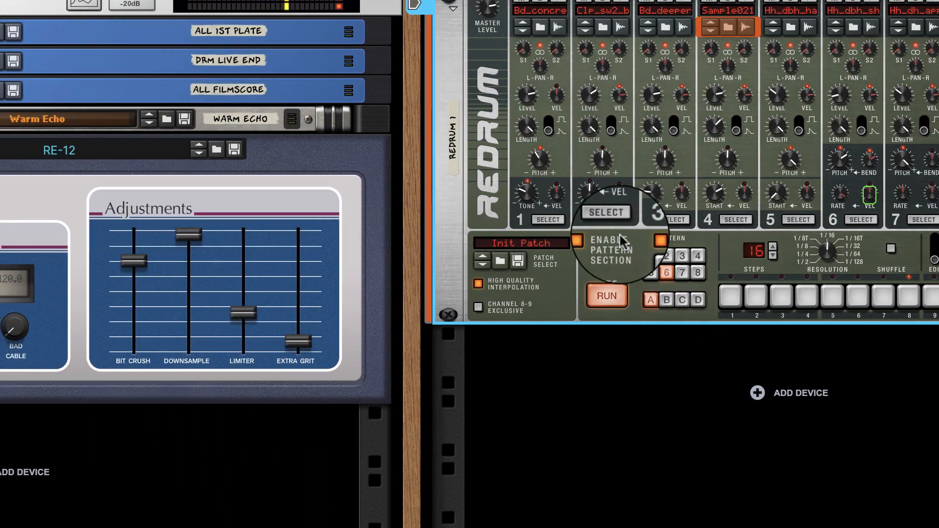
left_click(371, 220)
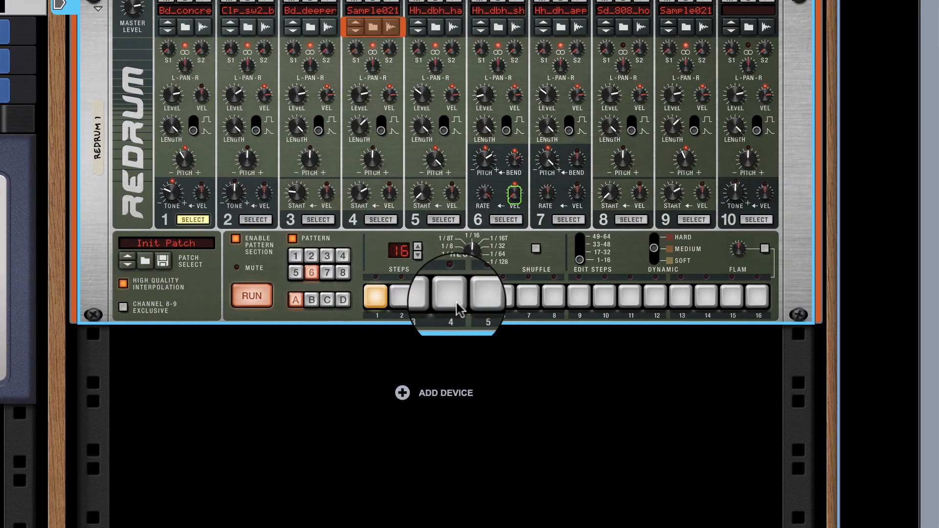
left_click(578, 296)
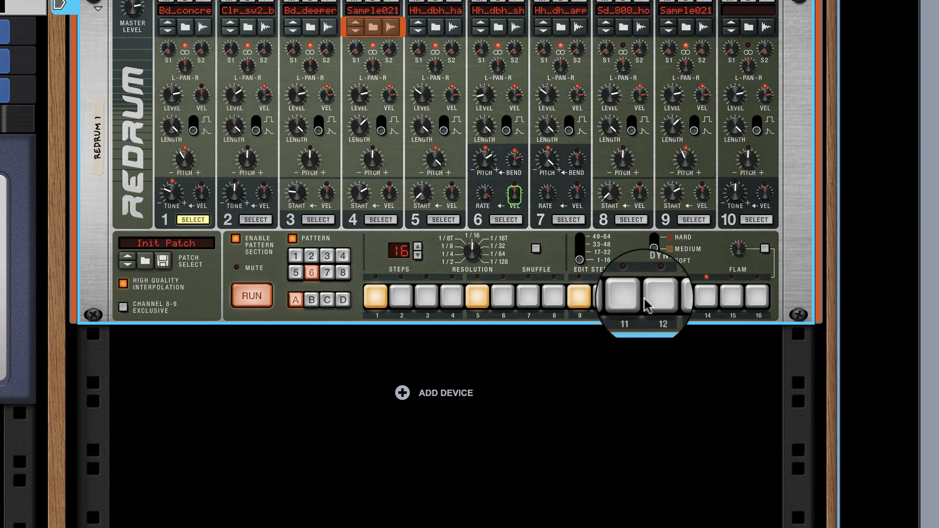
left_click(680, 297)
left_click(704, 299)
left_click(759, 296)
left_click(733, 297)
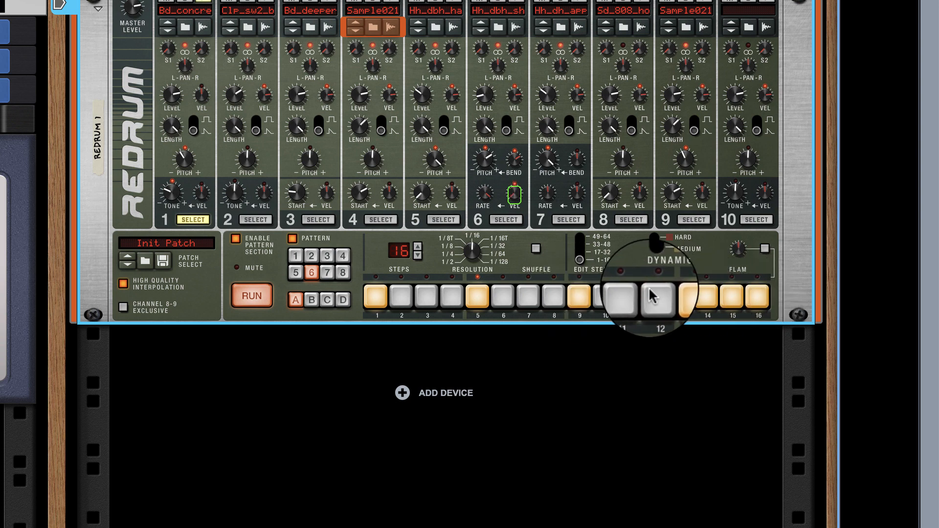
- Place channel 9 sample hits on step 1 and steps 13 through 16 of pattern 6
left_click(694, 220)
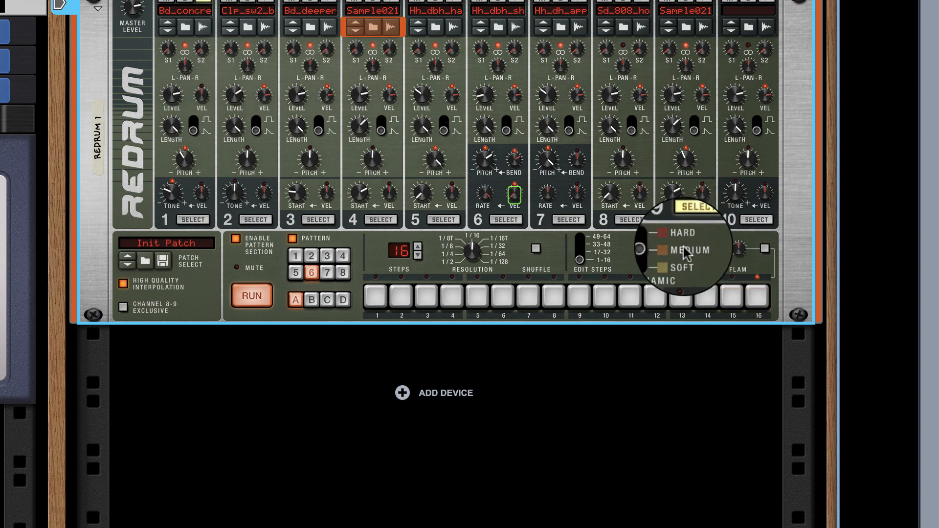
left_click(376, 297)
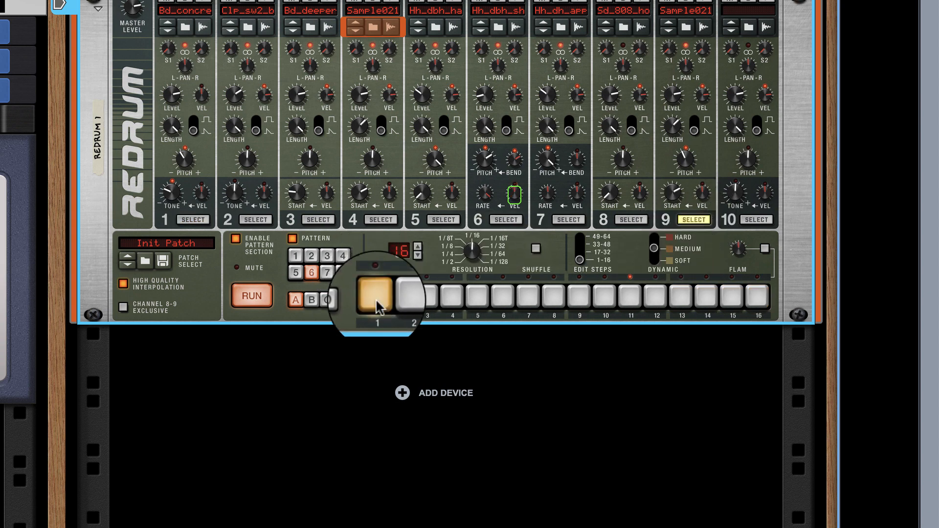
left_click(679, 302)
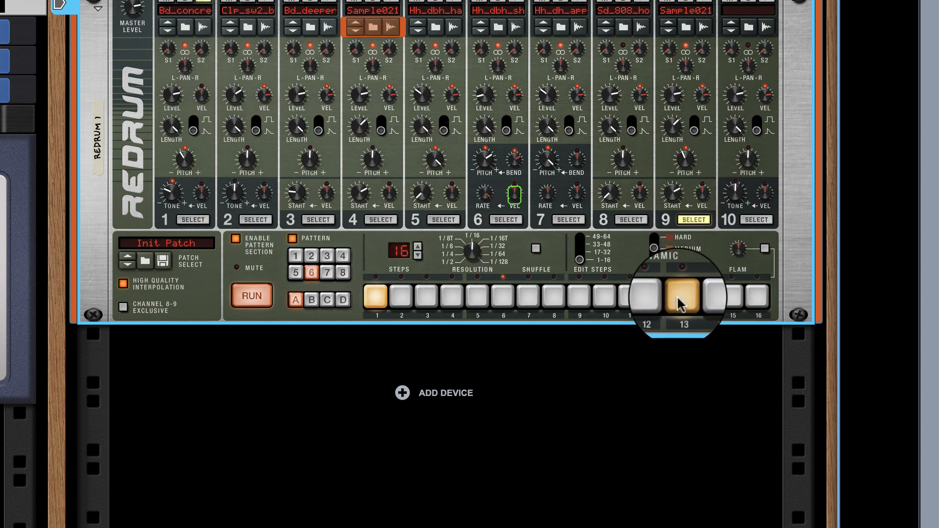
left_click(705, 302)
left_click(730, 303)
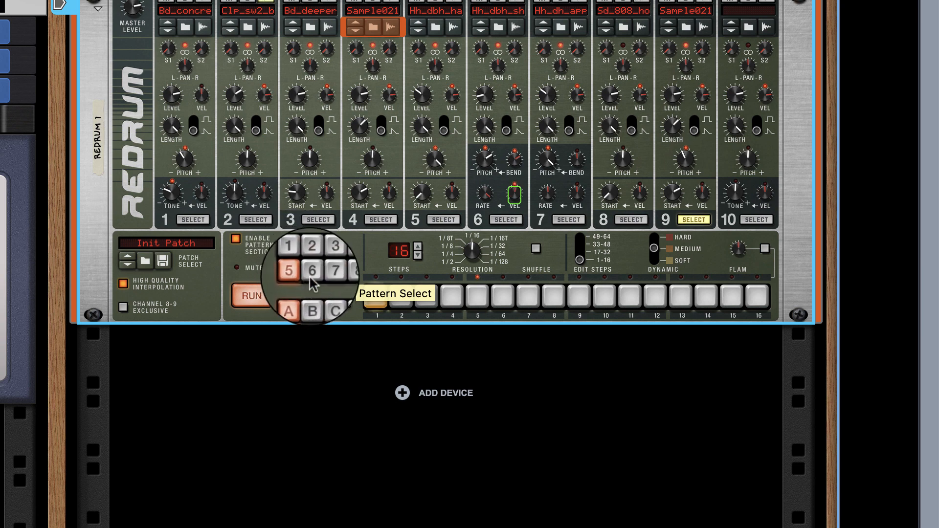
- Audition the programmed patterns, switching among patterns 6, 3, 1 and 2 to compare them
left_click(312, 274)
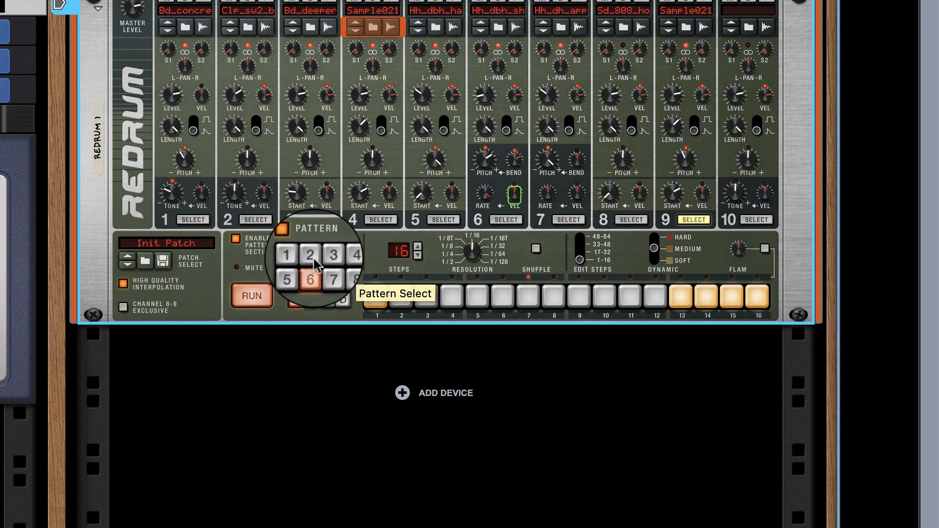
left_click(310, 259)
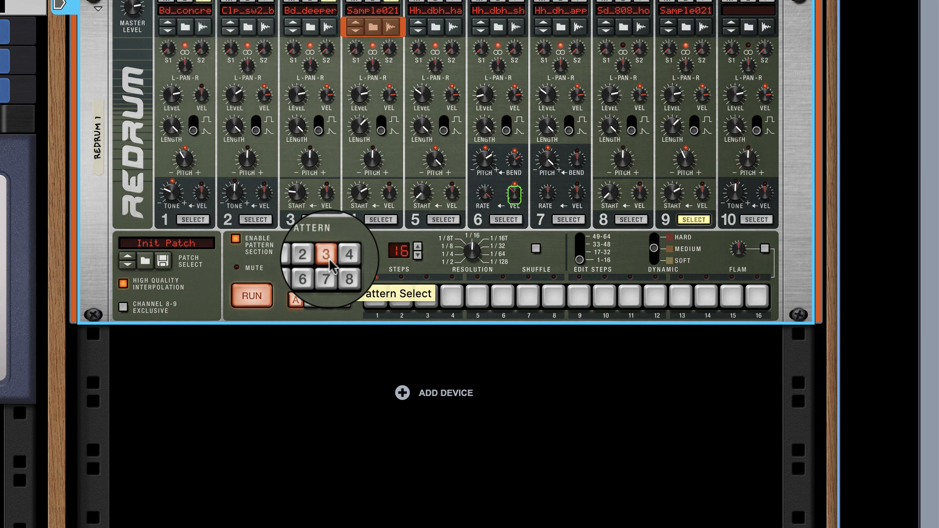
left_click(304, 262)
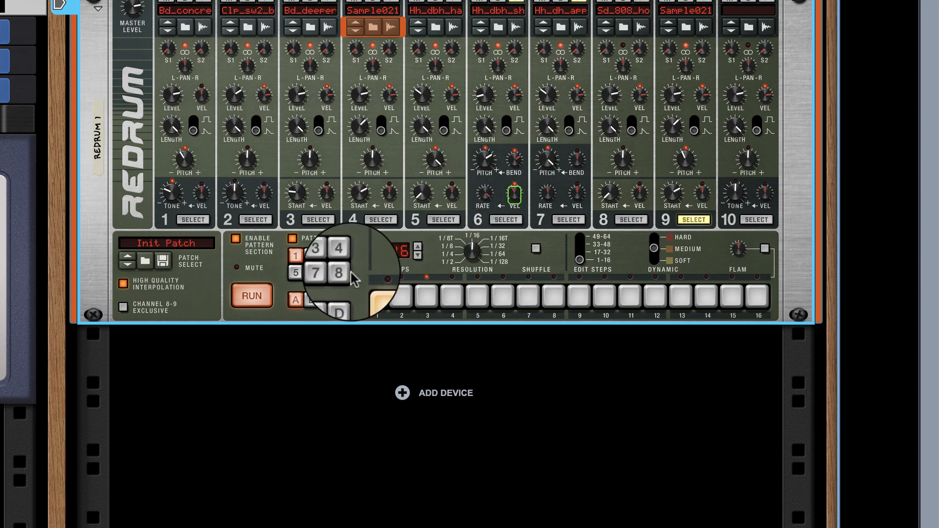
left_click(312, 259)
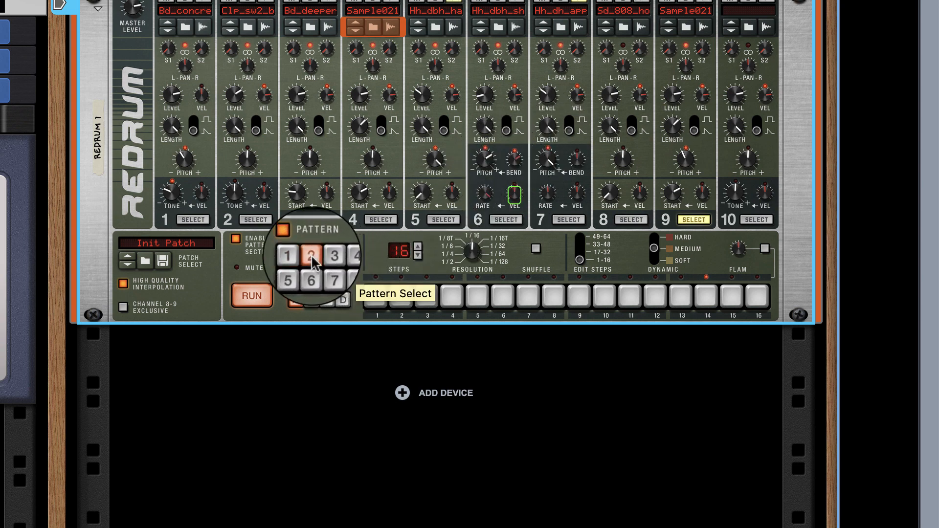
- In pattern 4, place channel 1 kick hits on steps 1, 5 and 9
left_click(346, 257)
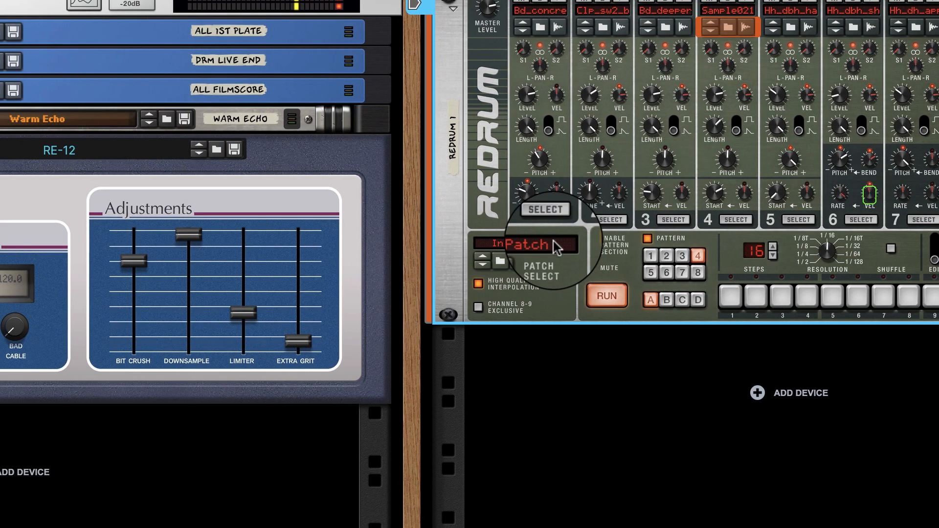
left_click(195, 219)
left_click(733, 296)
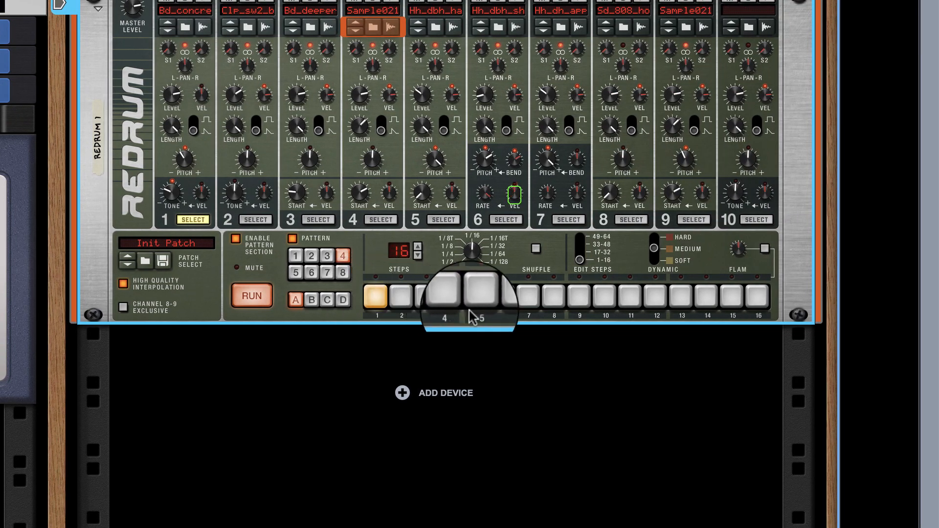
left_click(486, 294)
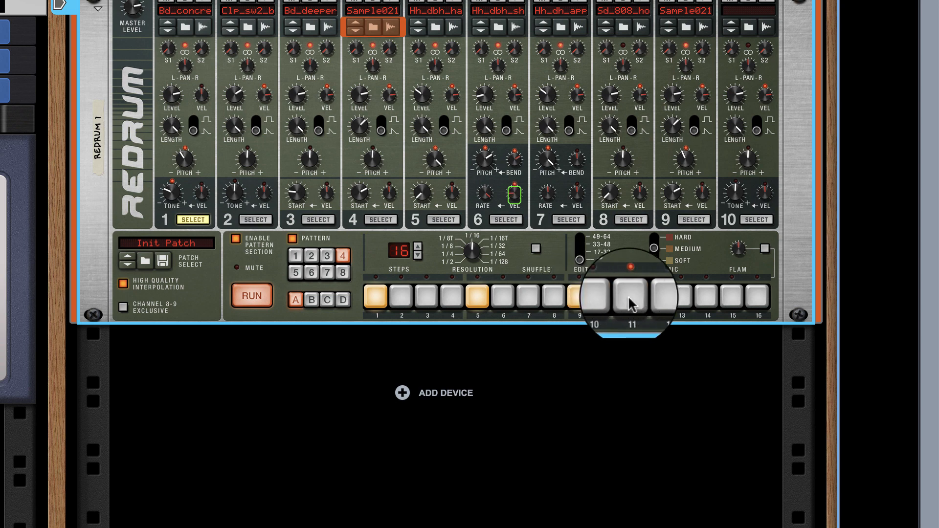
left_click(694, 220)
left_click(477, 297)
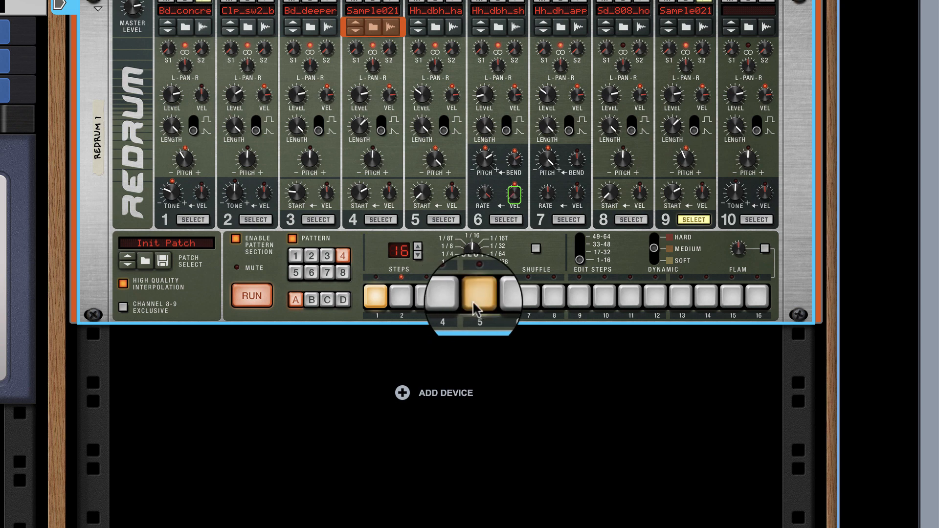
left_click(478, 297)
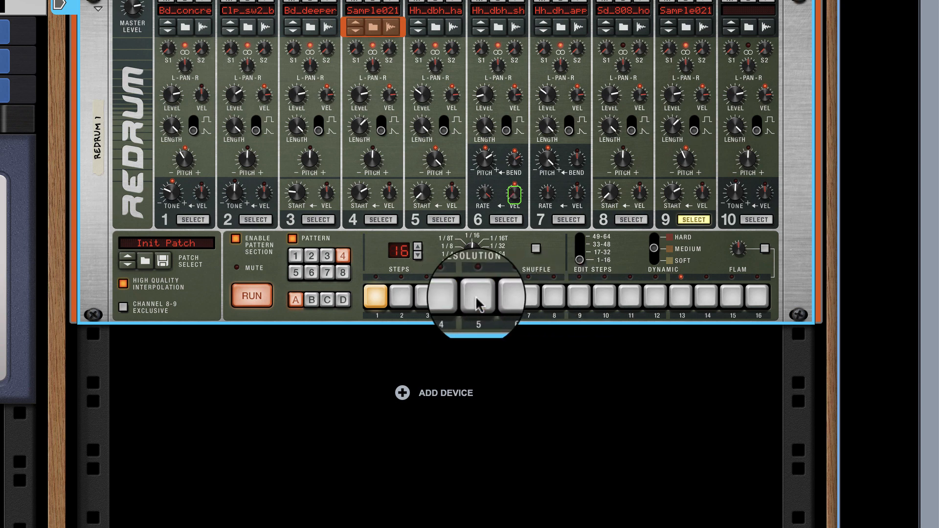
left_click(383, 296)
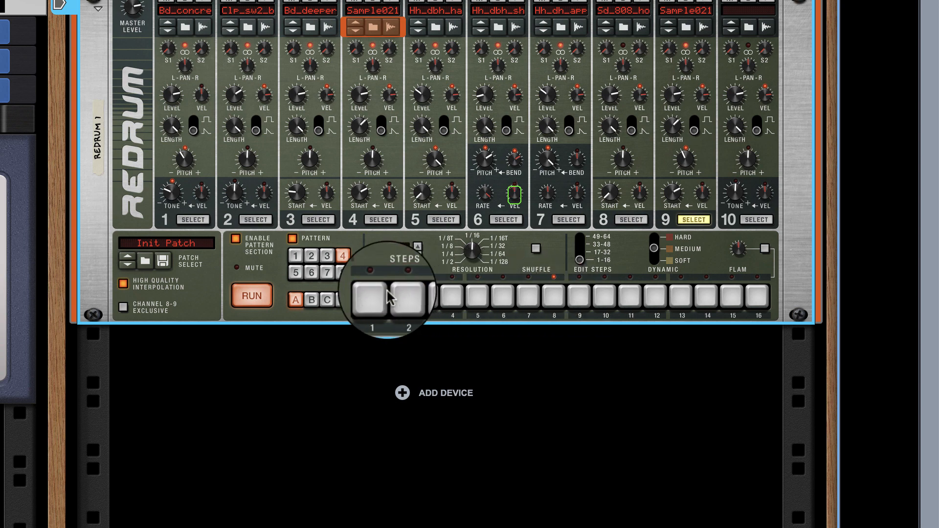
- Place channel 4 sample hits on steps 1, 5 and 9 of pattern 4
left_click(381, 220)
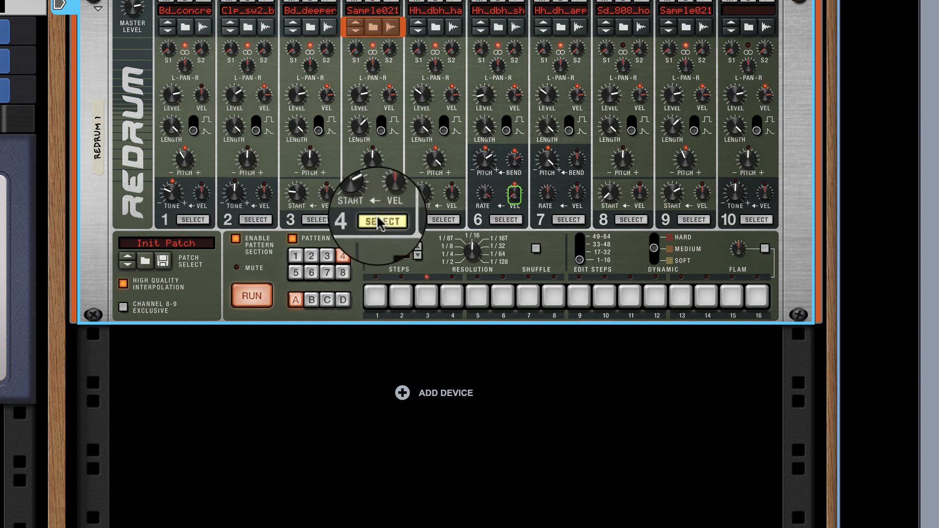
left_click(375, 297)
left_click(477, 297)
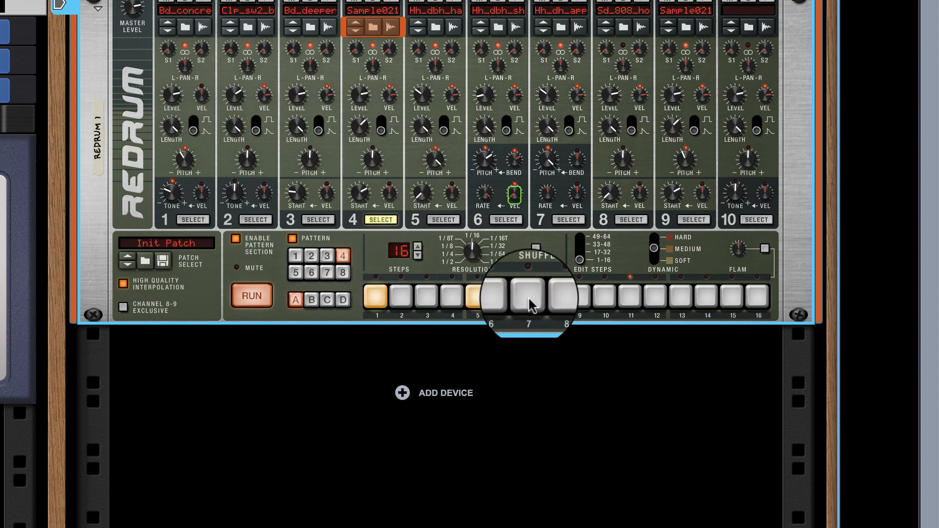
left_click(579, 297)
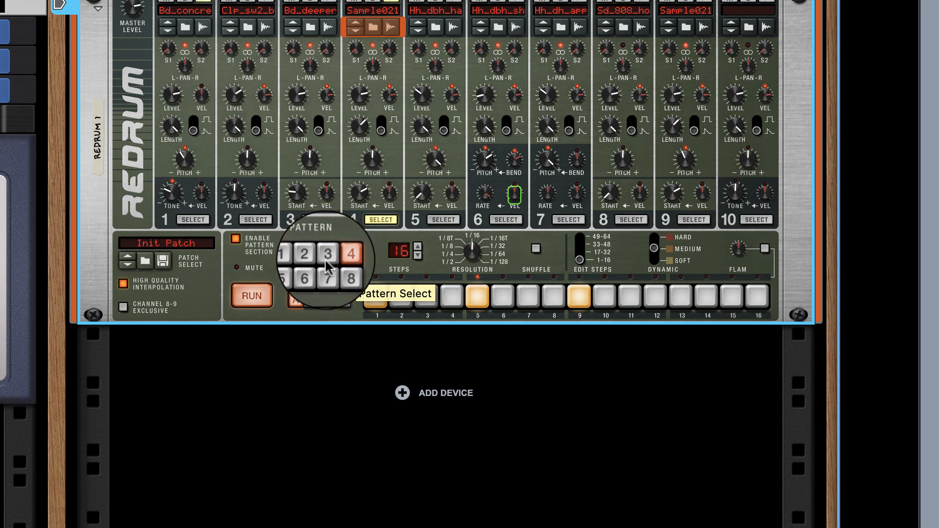
left_click(298, 257)
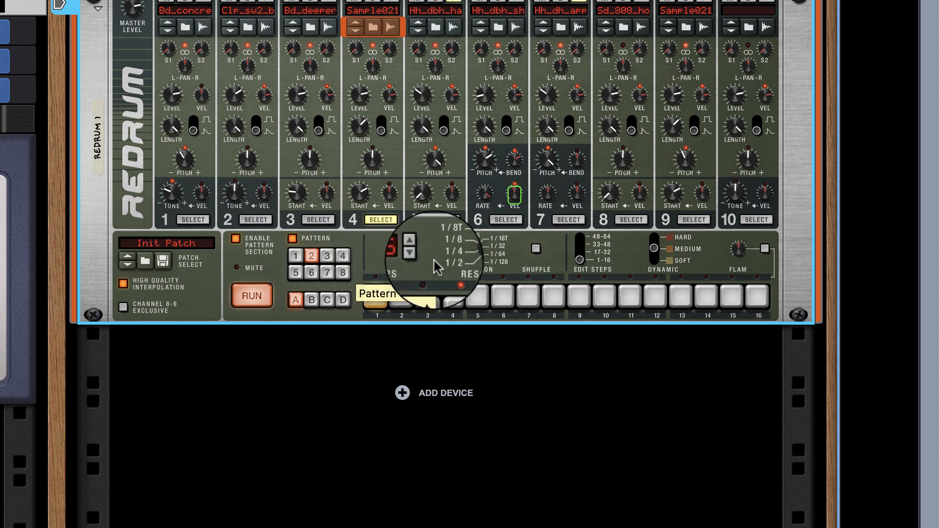
left_click(343, 261)
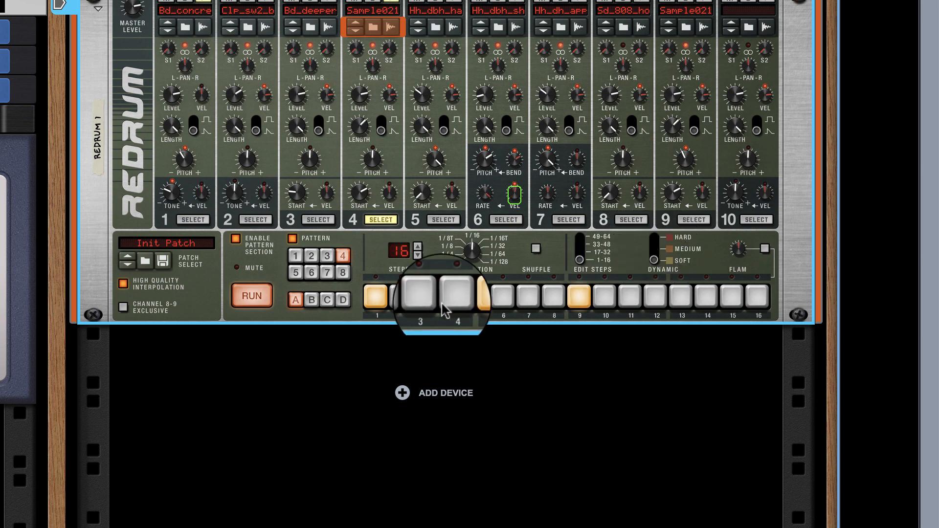
left_click(478, 296)
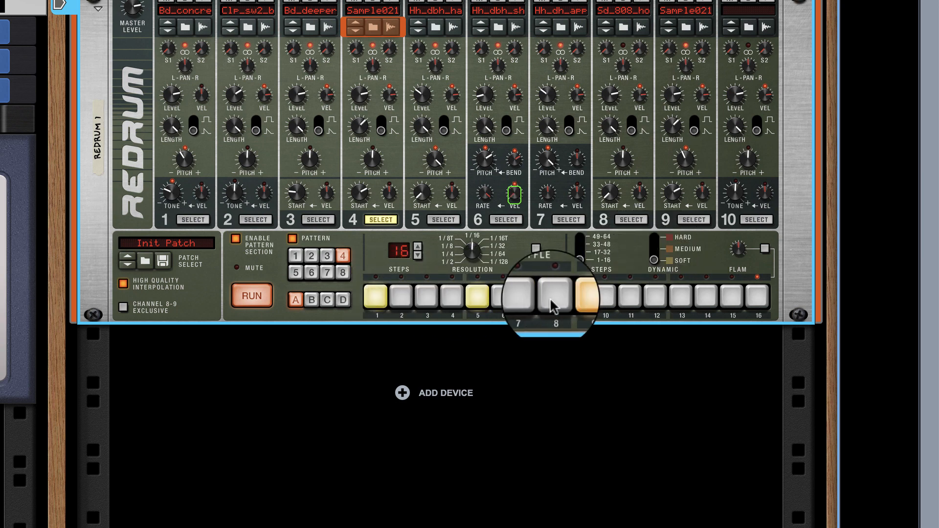
left_click(585, 296)
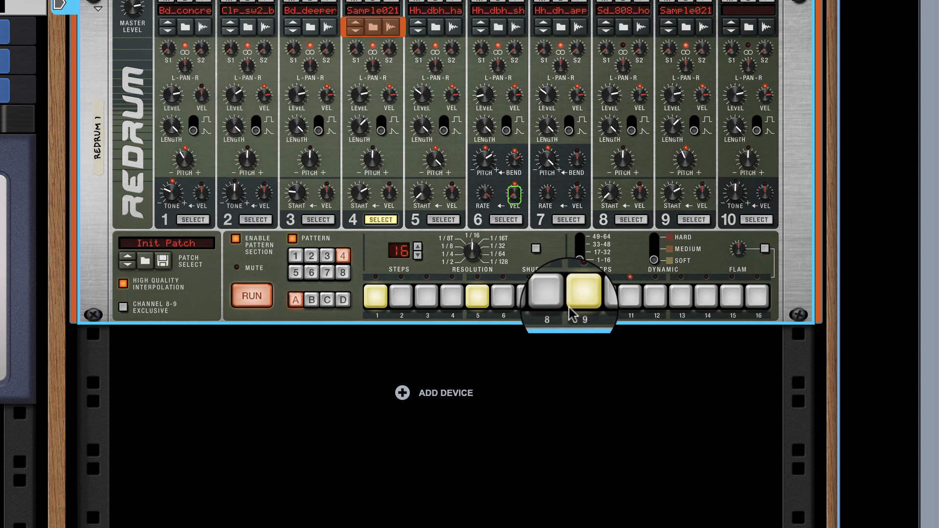
left_click(572, 304)
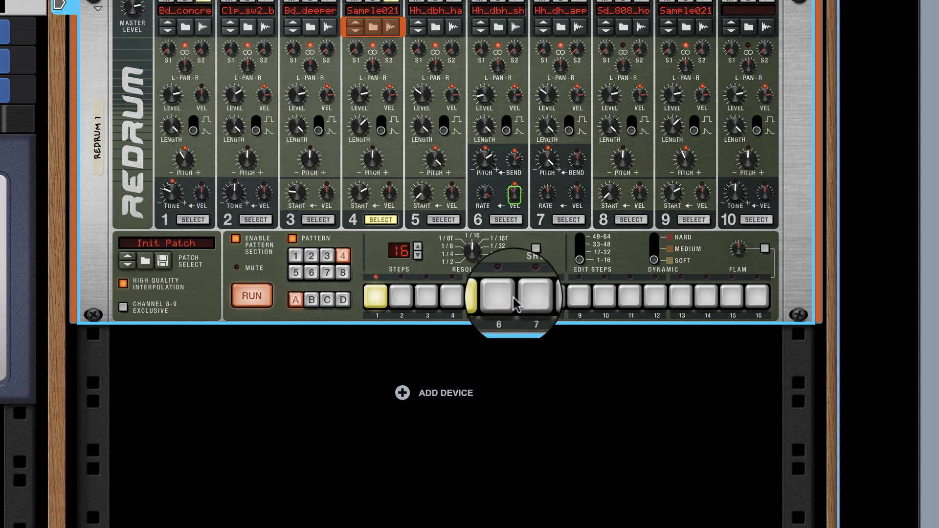
left_click(655, 249)
left_click(579, 296)
left_click(478, 296)
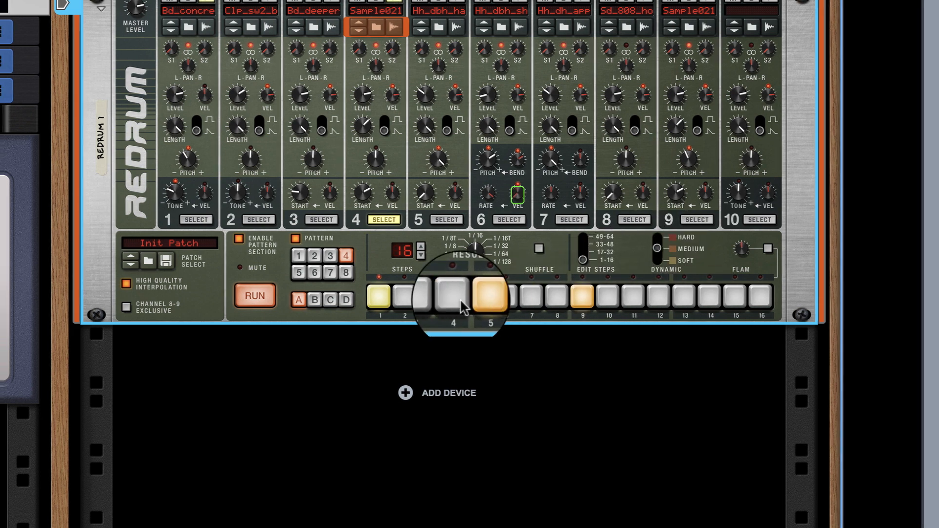
left_click(377, 296)
- Change the channel 1 kick hits on steps 1, 5 and 9 of pattern 4 to soft dynamic
left_click(415, 220)
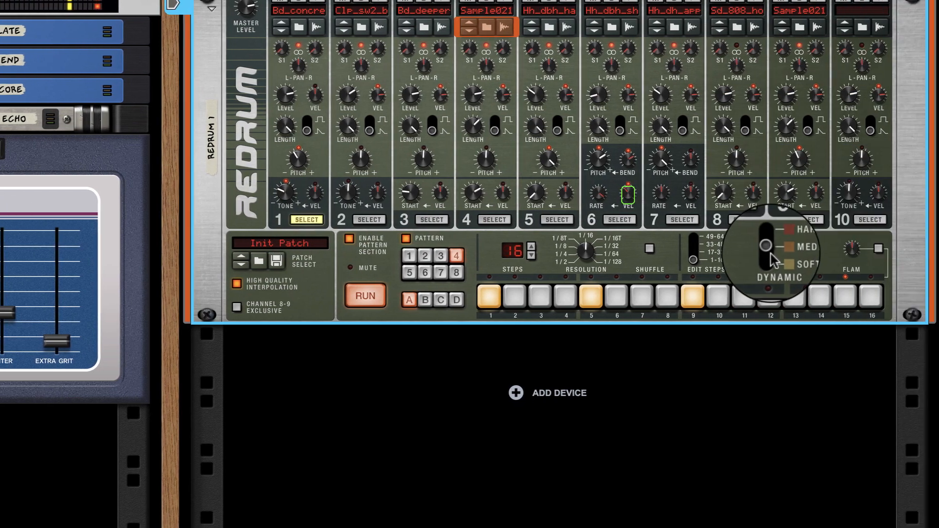
left_click(772, 260)
left_click(692, 296)
left_click(613, 298)
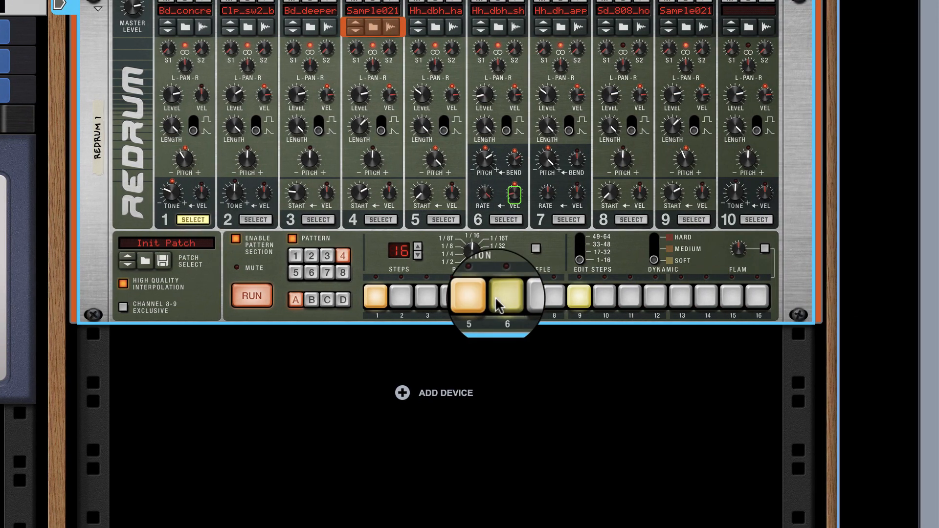
left_click(478, 296)
left_click(377, 296)
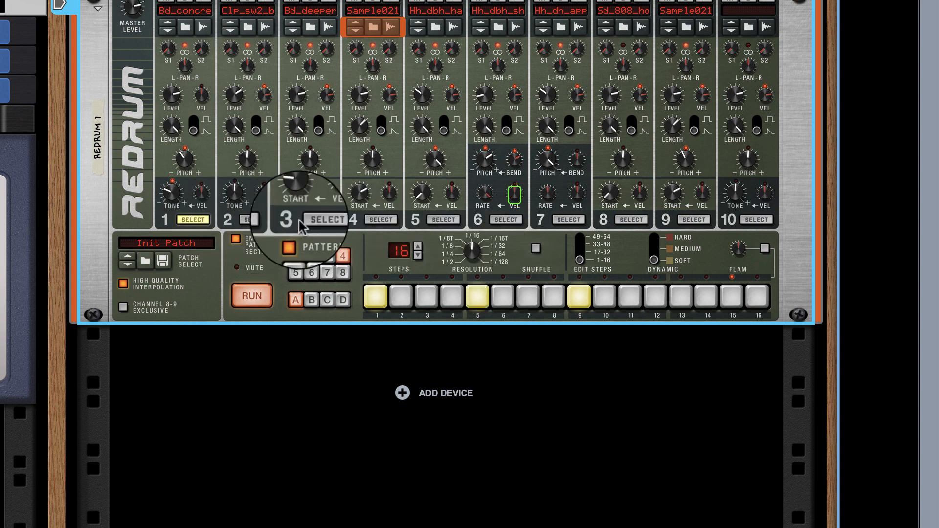
- In pattern 6, change the channel 1 kick hits on steps 1, 5, 9 and 13 through 16 to soft dynamic
left_click(312, 273)
left_click(375, 295)
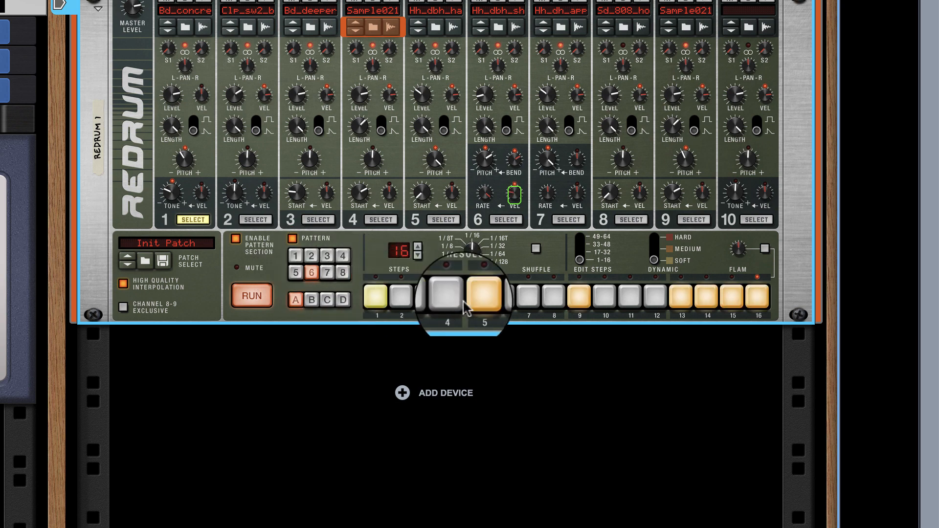
left_click(478, 298)
left_click(579, 296)
left_click(681, 296)
left_click(706, 296)
left_click(732, 297)
left_click(757, 296)
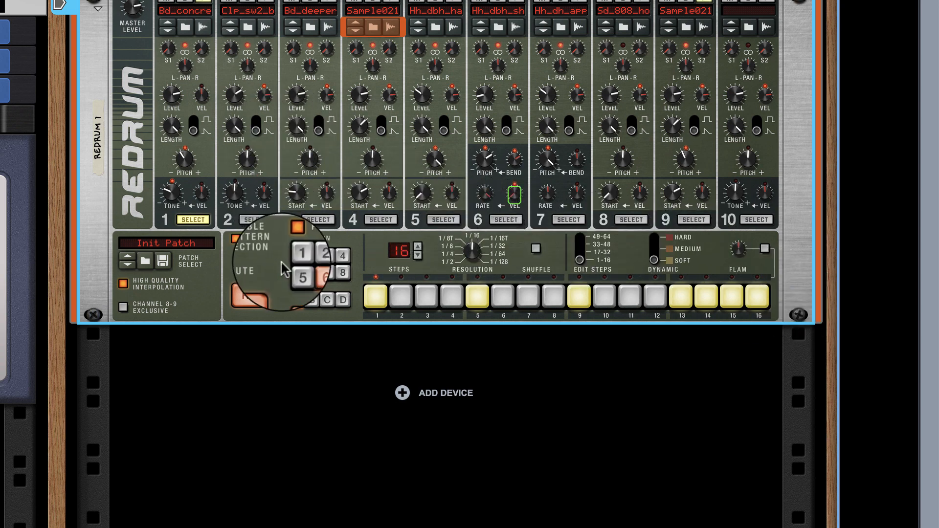
- Audition patterns 2 and 4, and switch to pattern 7
left_click(316, 259)
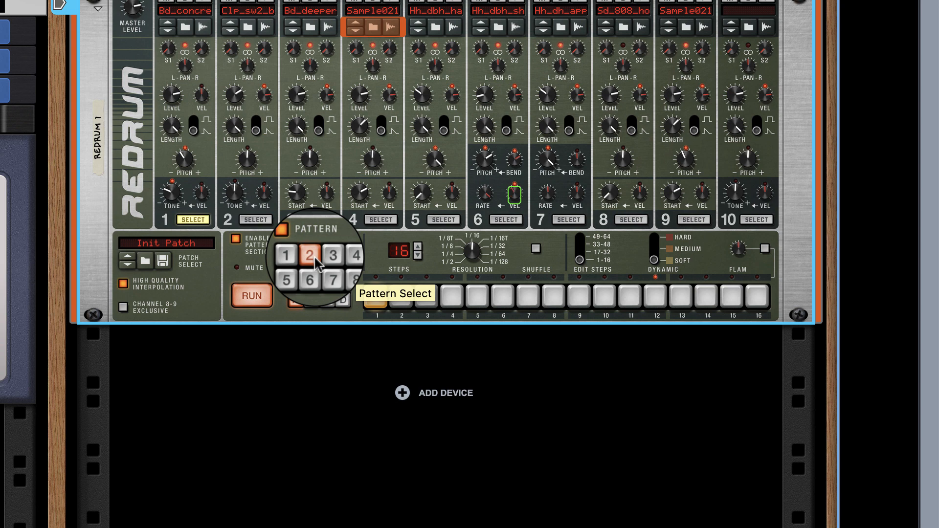
left_click(342, 260)
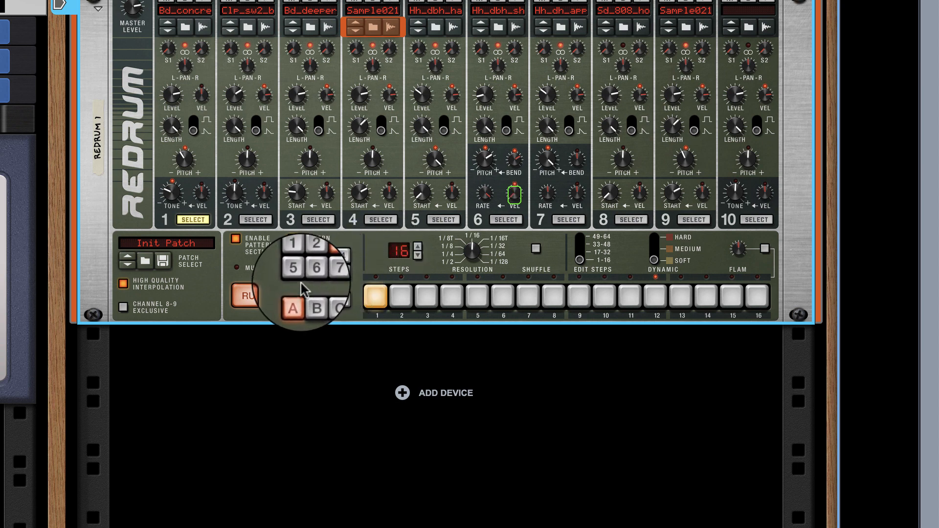
left_click(328, 273)
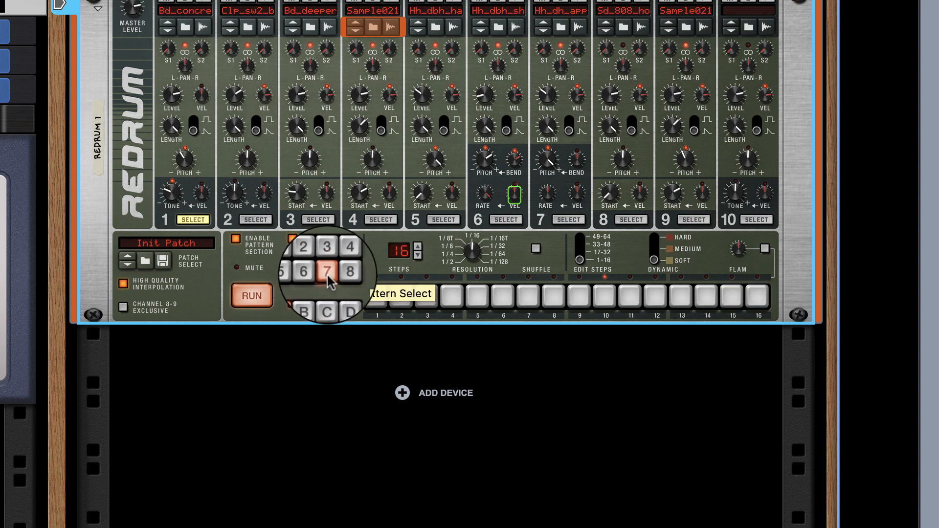
- Set pattern 7 to 64 steps and place a medium channel 4 sample hit on step 1
left_click(694, 219)
left_click(381, 220)
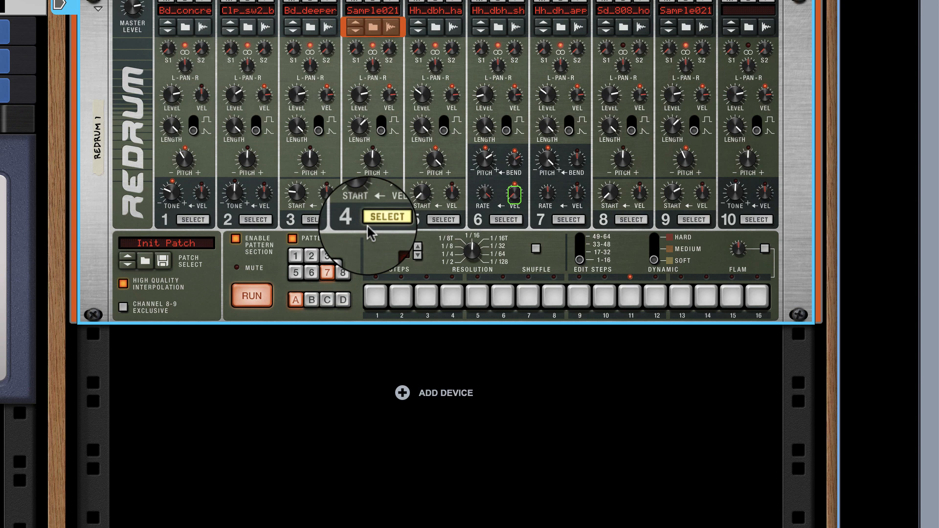
left_click(376, 296)
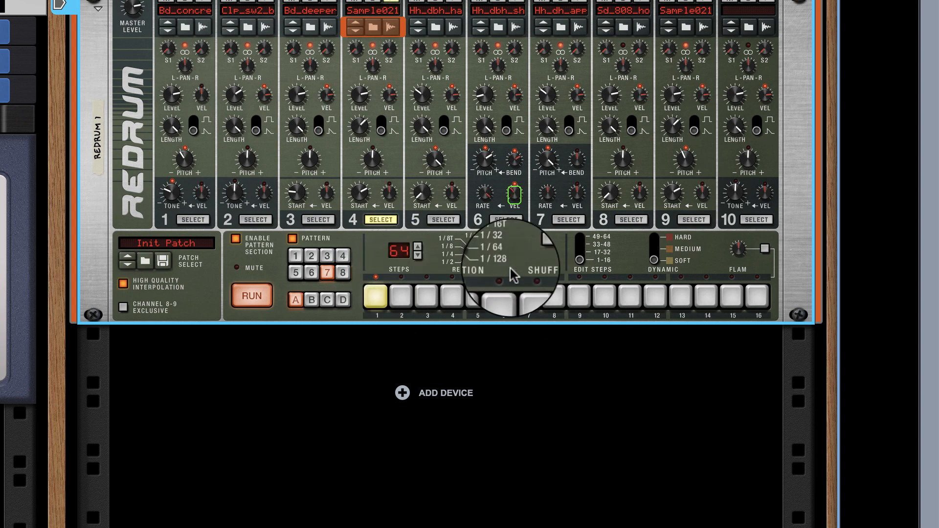
left_click(655, 250)
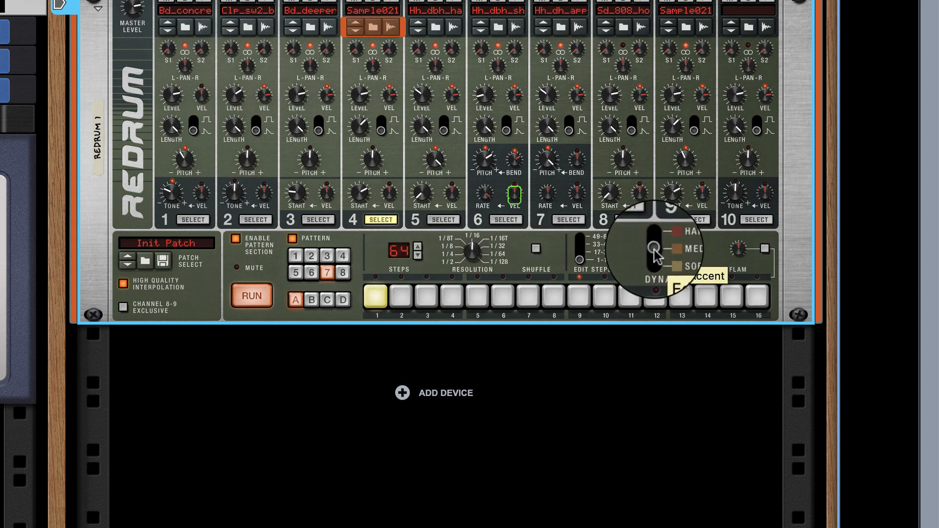
left_click(381, 291)
- Place medium channel 4 sample hits on steps 49, 53, 57, 61 and 63 of pattern 7
left_click(595, 237)
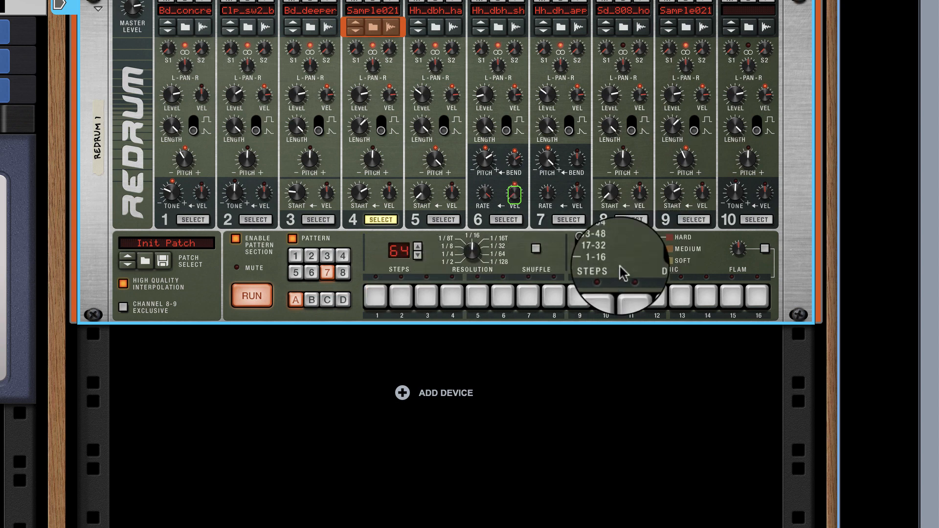
left_click(379, 303)
left_click(479, 304)
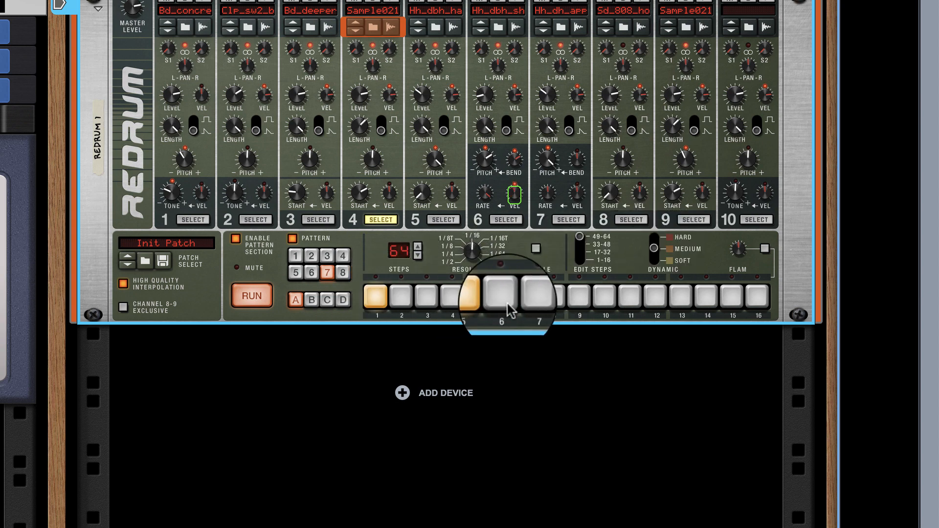
left_click(579, 298)
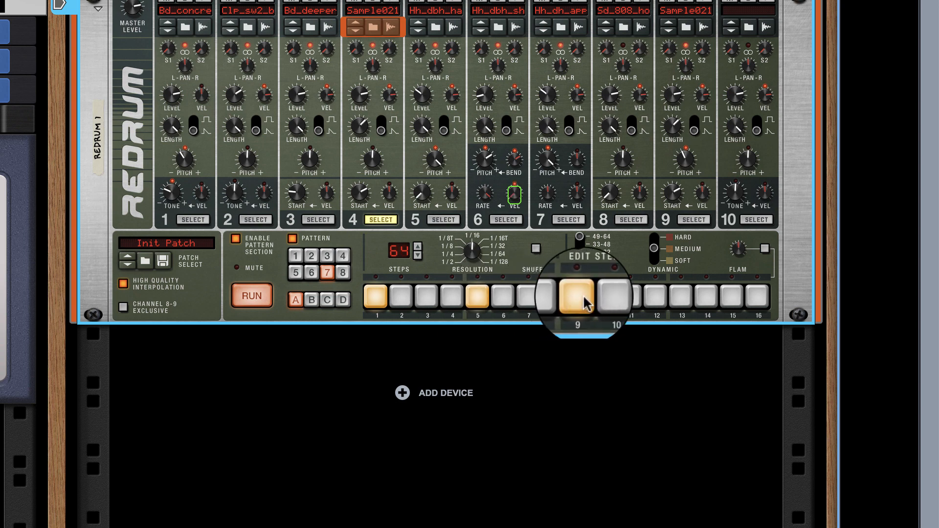
left_click(680, 298)
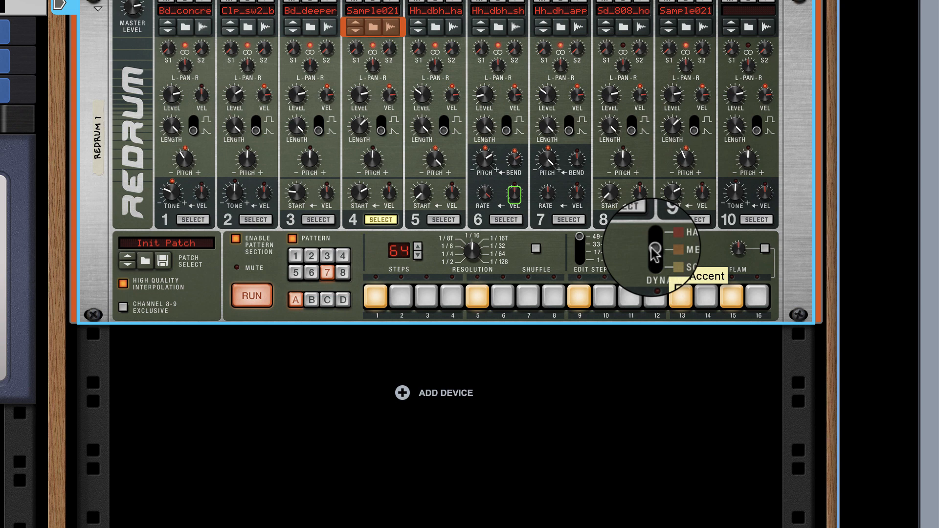
- Place medium channel 9 sample hits on steps 17, 21, 23 and 29 of pattern 7
left_click_drag(581, 238, 585, 254)
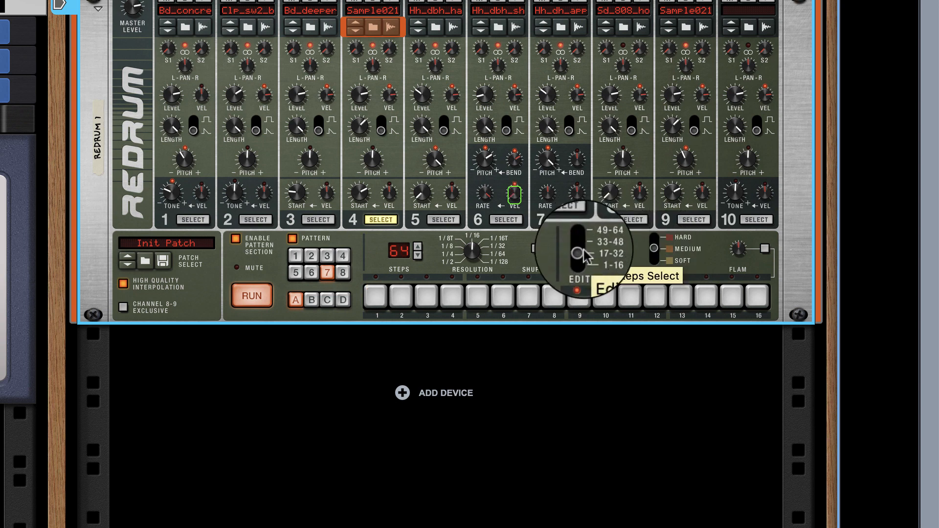
left_click(694, 220)
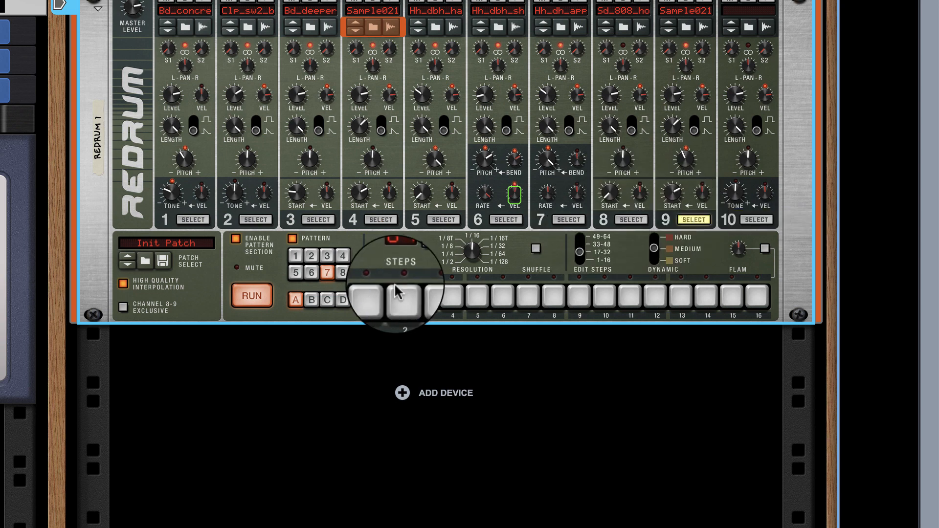
left_click(378, 297)
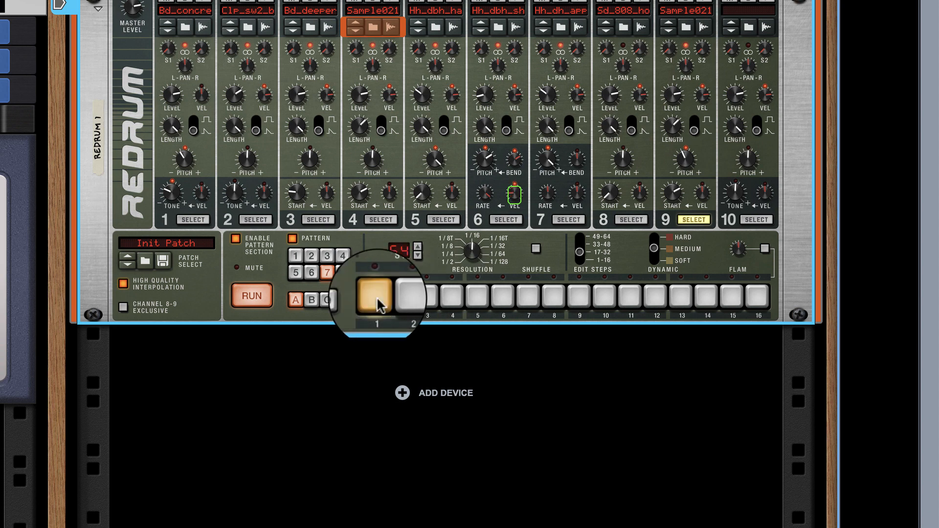
left_click(481, 296)
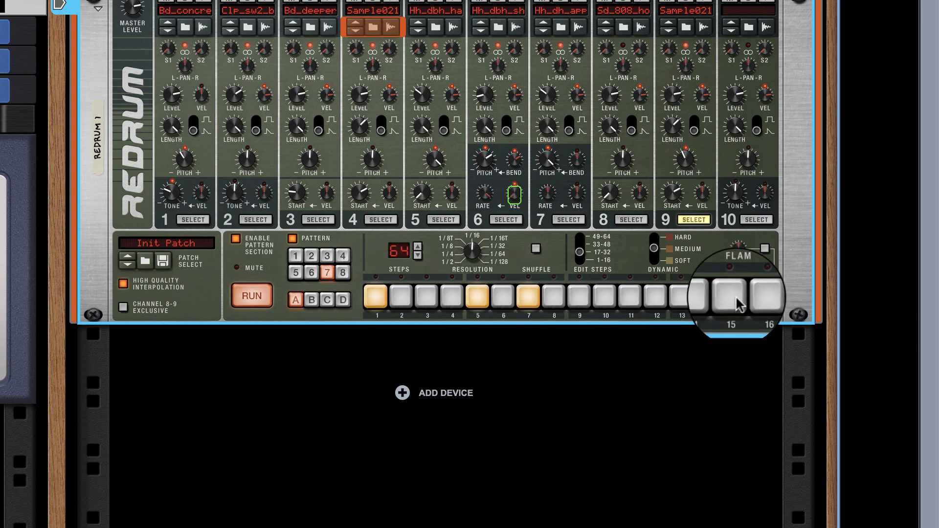
left_click(677, 293)
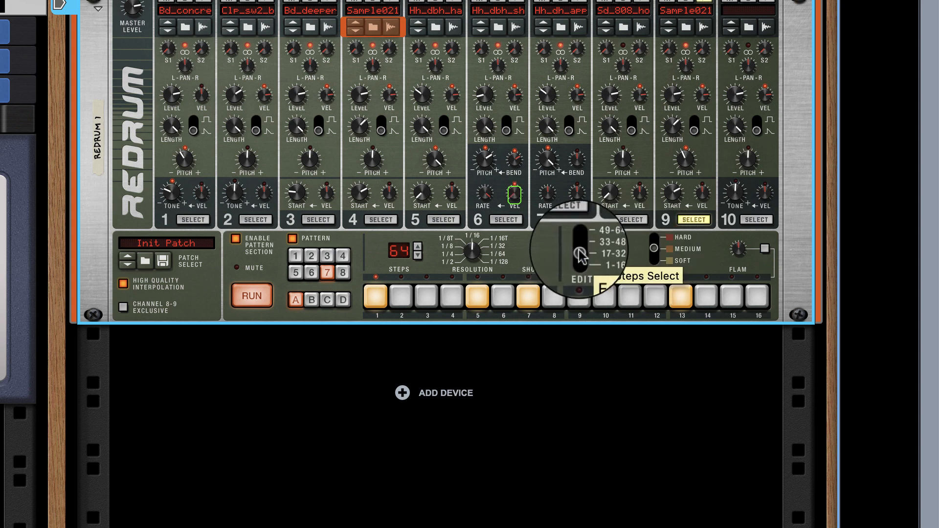
- Place medium channel 9 sample hits on steps 33, 39 and 45 of pattern 7
left_click(579, 246)
left_click(529, 297)
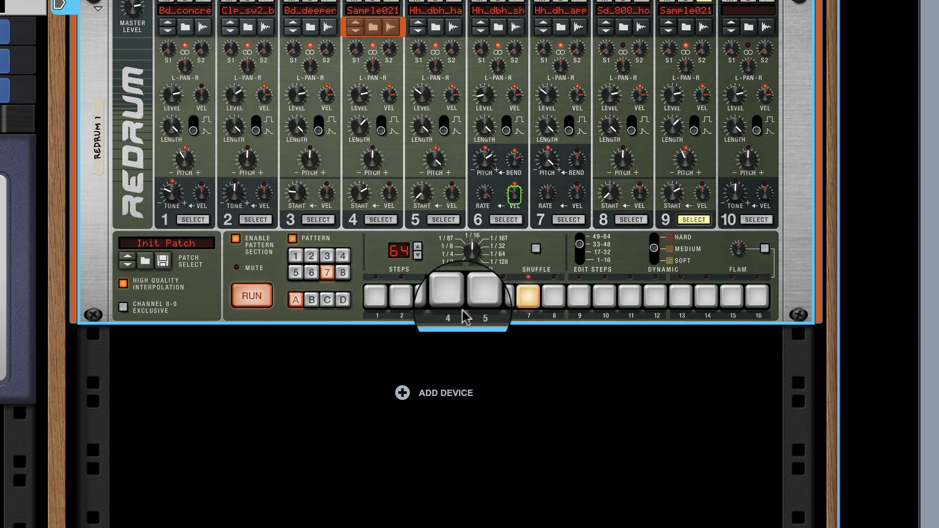
left_click(375, 296)
left_click(680, 298)
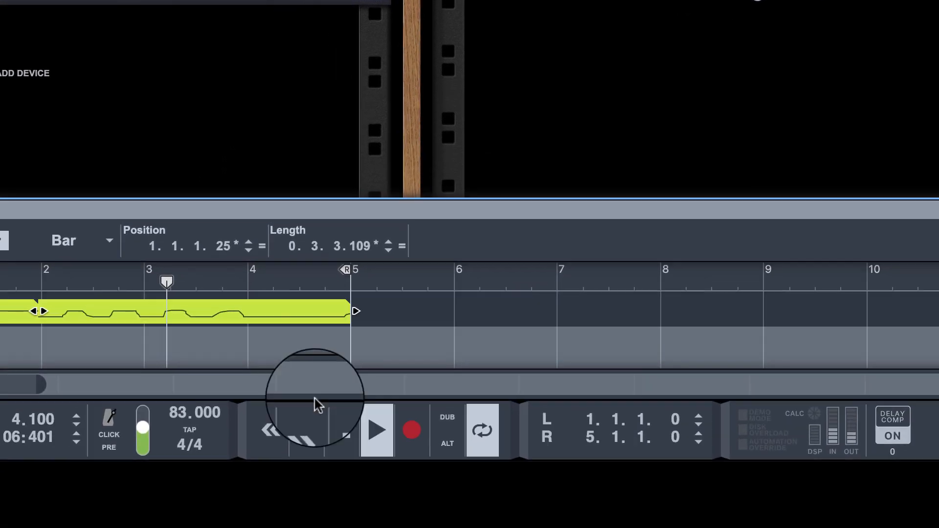
- Return the transport to the song start, play the loop back, and stop it again
double_click(337, 409)
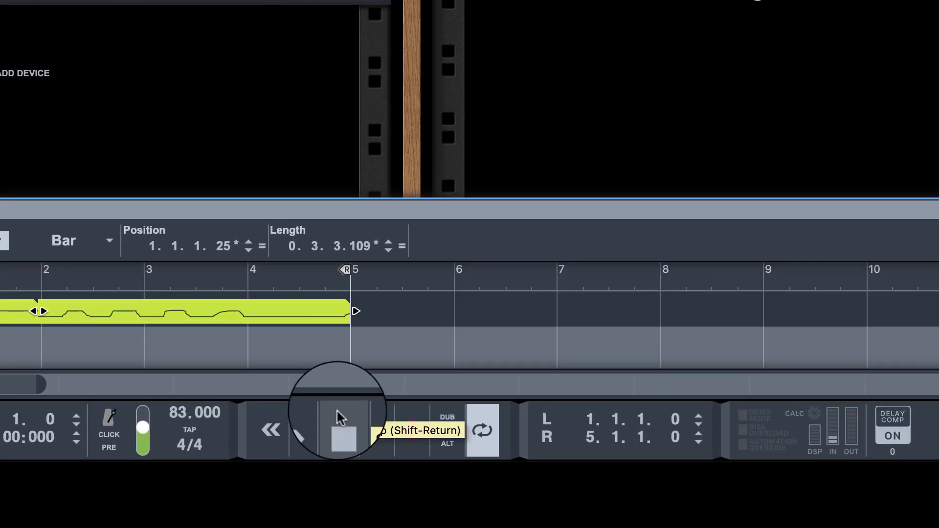
left_click(378, 435)
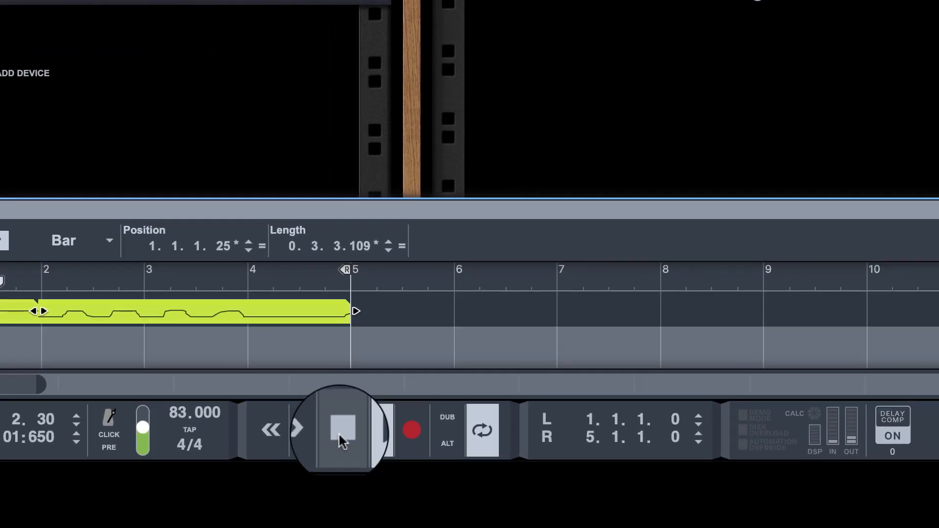
double_click(341, 434)
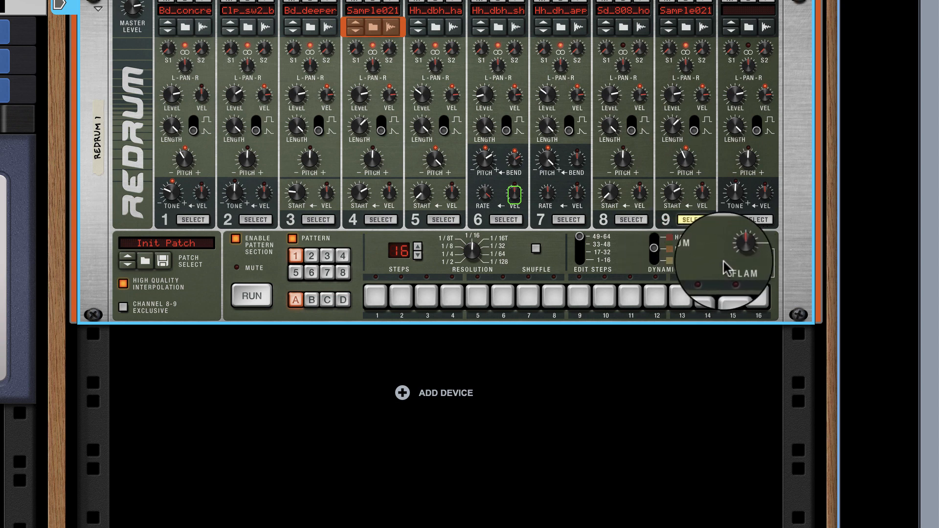
- Switch Redrum 1 to pattern 8 and select the channel 8 snare for editing
left_click(343, 273)
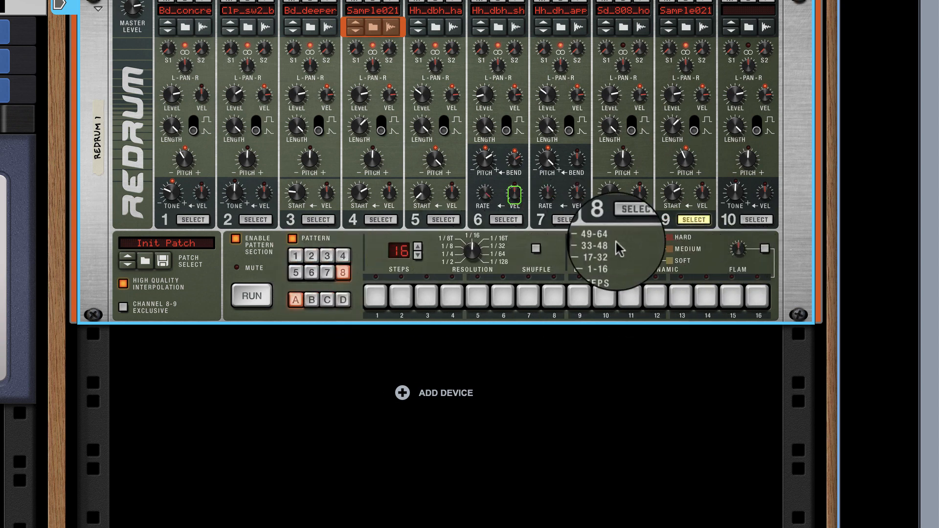
left_click(631, 220)
- Place medium channel 8 snare hits on steps 49, 53, 57 and 60 of pattern 8
left_click(375, 296)
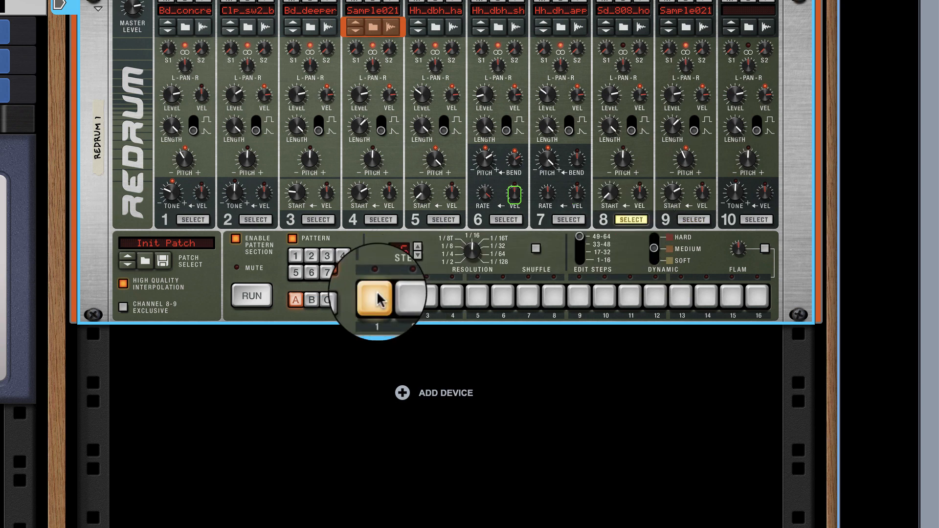
left_click(477, 296)
left_click(579, 296)
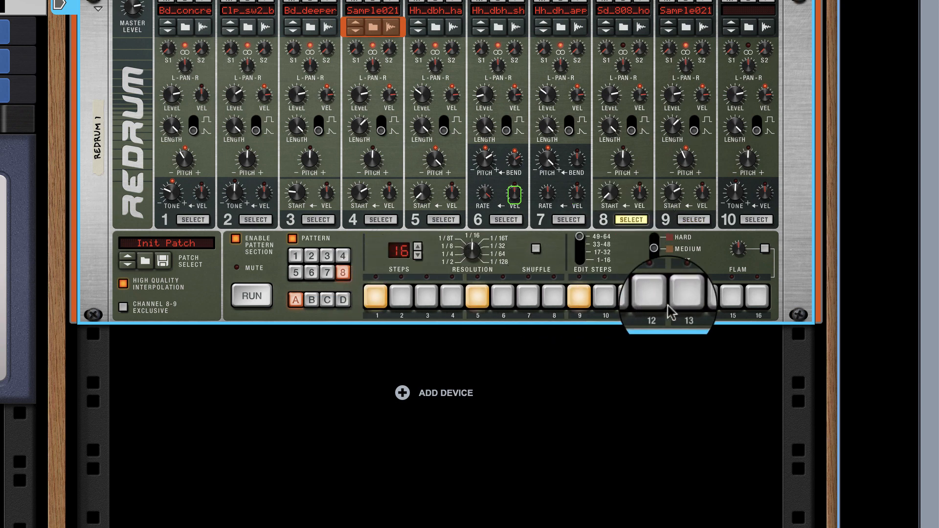
left_click(655, 296)
- Turn on flam editing, run pattern 8, and erase the channel 8 snare hits from steps 49 to 64
left_click(766, 249)
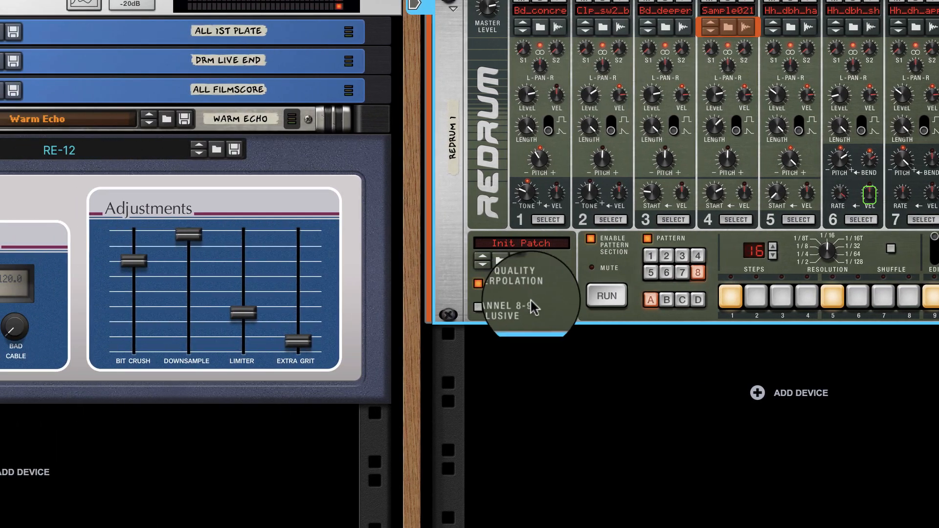
left_click(607, 298)
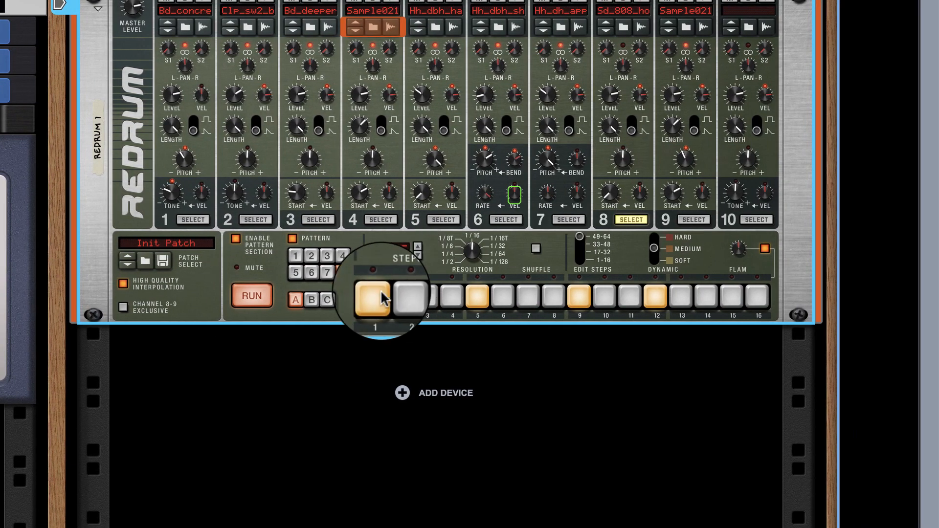
left_click_drag(382, 292, 678, 317)
left_click_drag(384, 306, 706, 320)
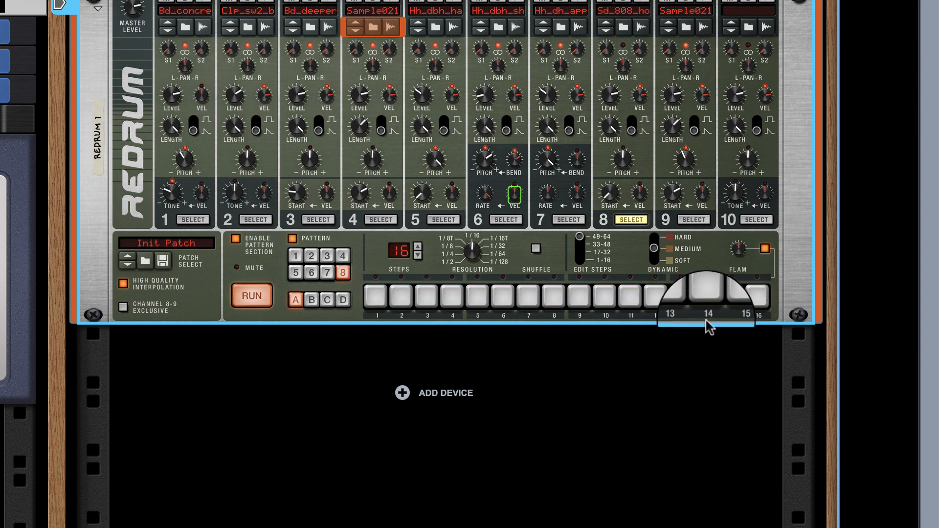
- Place medium channel 8 snare hits with flam on steps 1, 5, 9 and 13 of pattern 8, and adjust the flam amount
left_click_drag(580, 239, 593, 280)
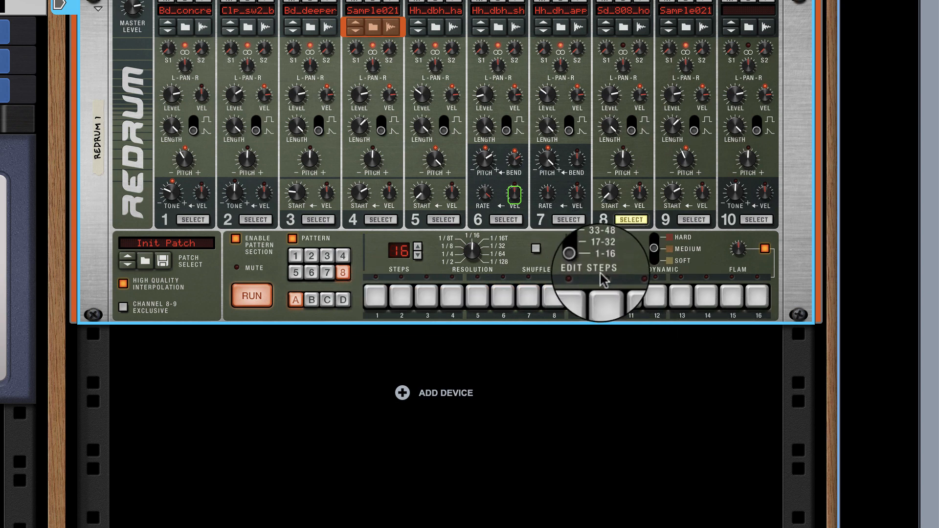
left_click(375, 296)
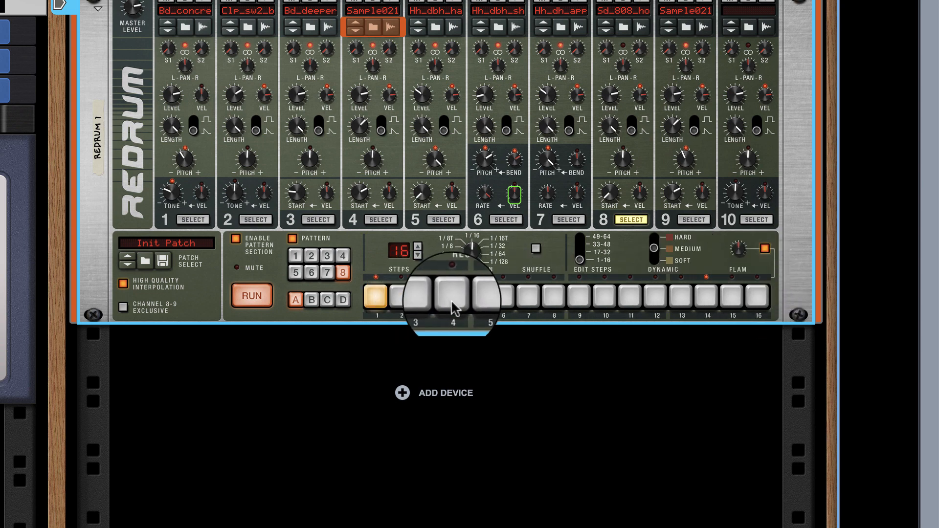
left_click(482, 300)
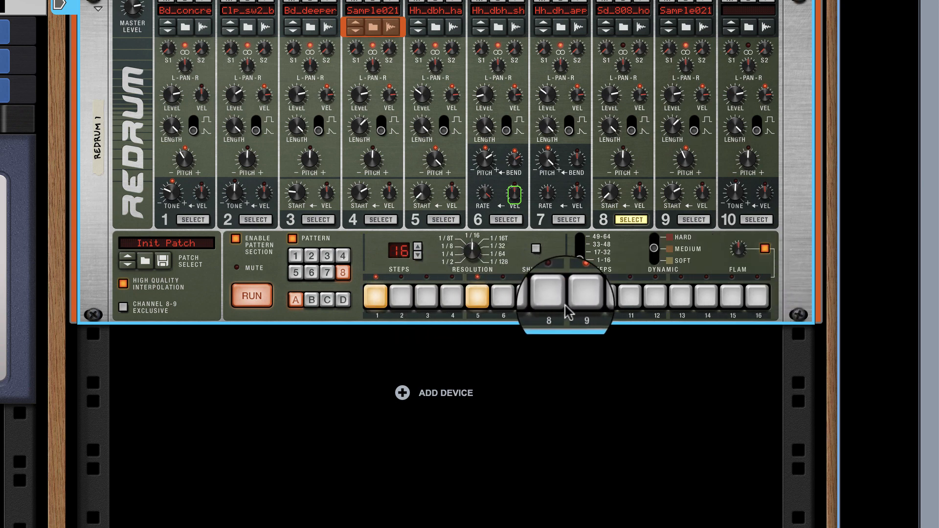
left_click(579, 299)
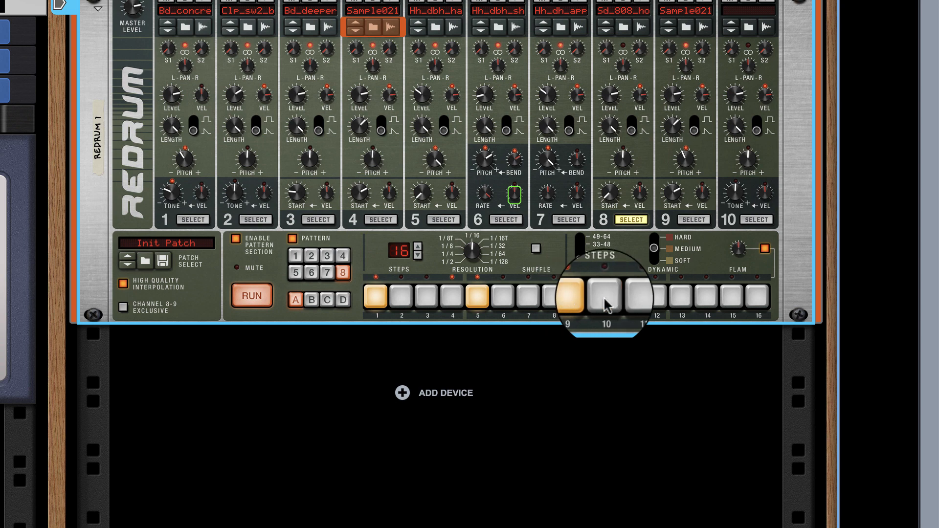
left_click(683, 300)
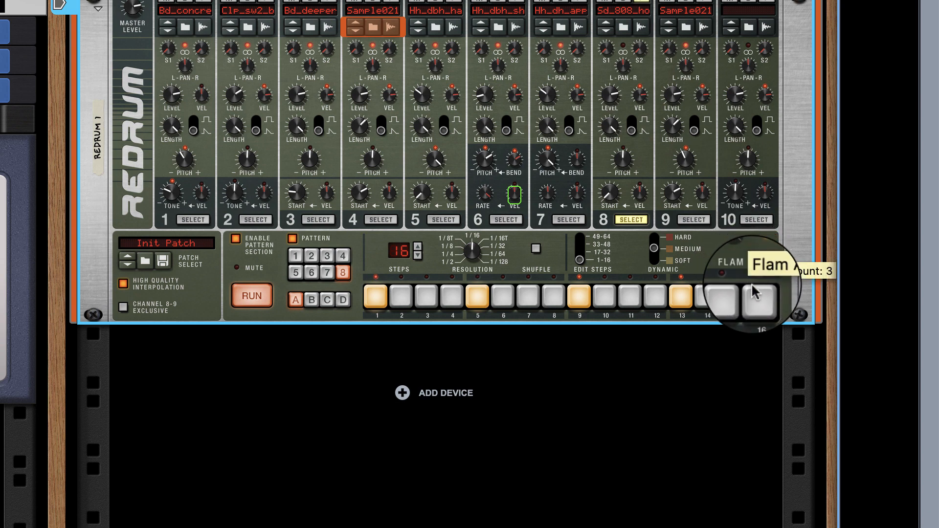
left_click_drag(754, 289, 720, 209)
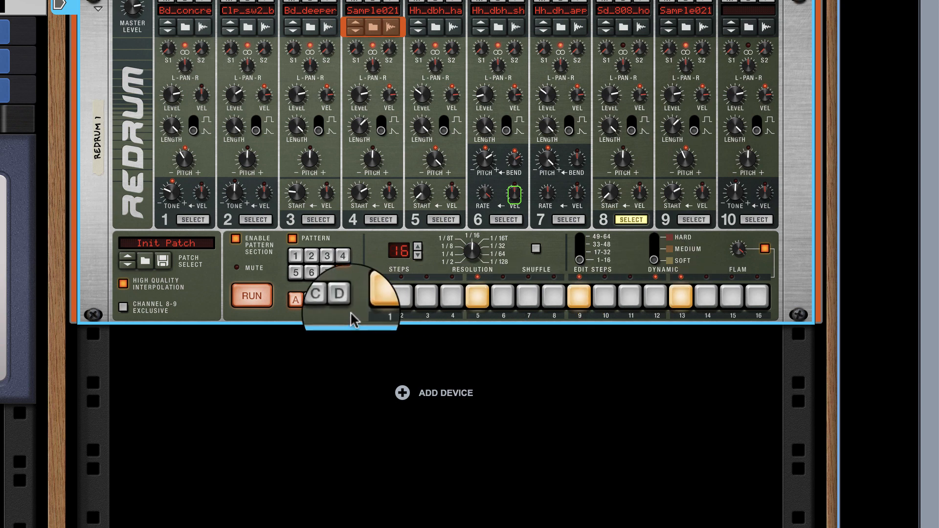
- Change the channel 8 snare hits on steps 1, 5, 9 and 13 of pattern 8 to soft dynamic
left_click(375, 296)
left_click(478, 297)
left_click(580, 297)
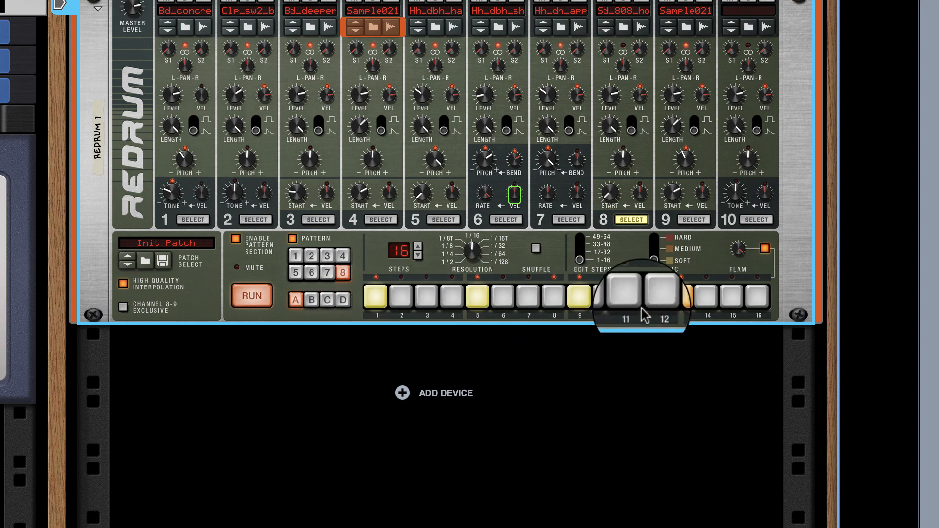
left_click(682, 297)
- Turn flam editing off and place medium channel 8 snare hits on steps 3, 7, 11, 15 and 16 of pattern 8
left_click(765, 248)
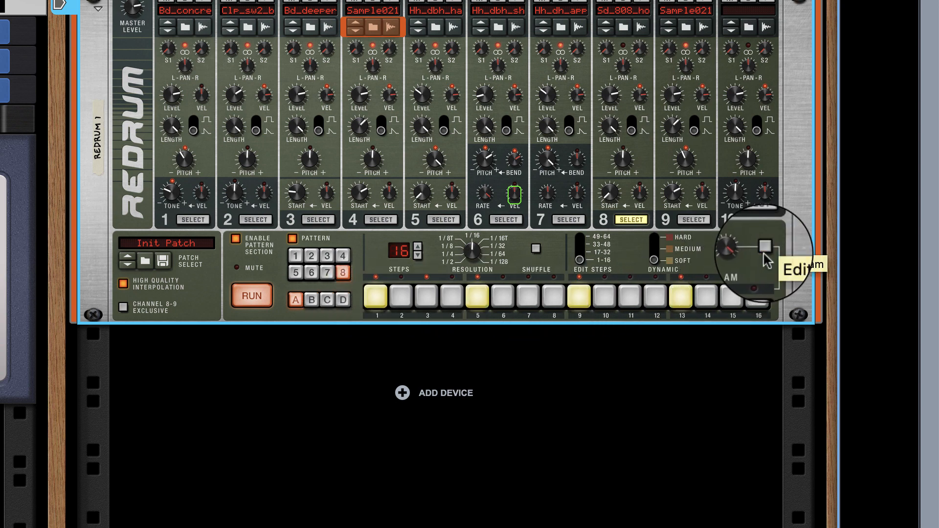
left_click(654, 251)
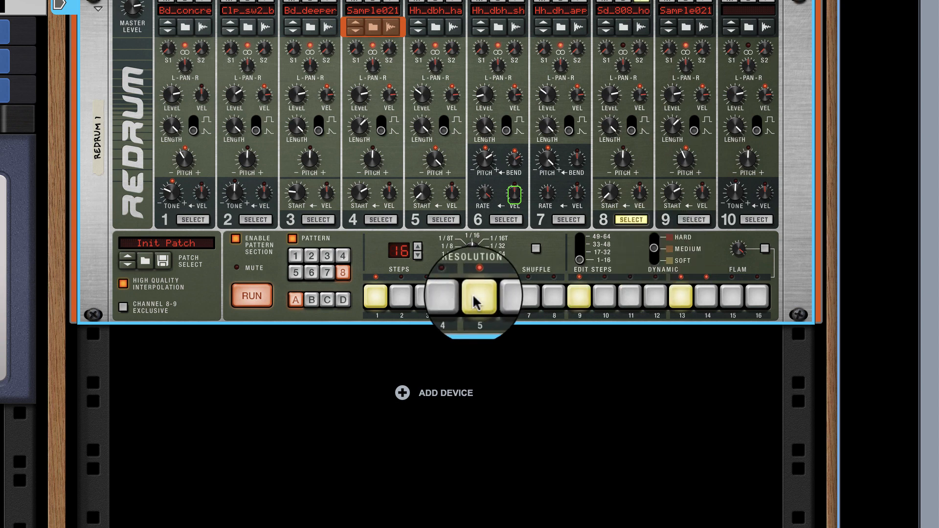
left_click(401, 297)
left_click(426, 296)
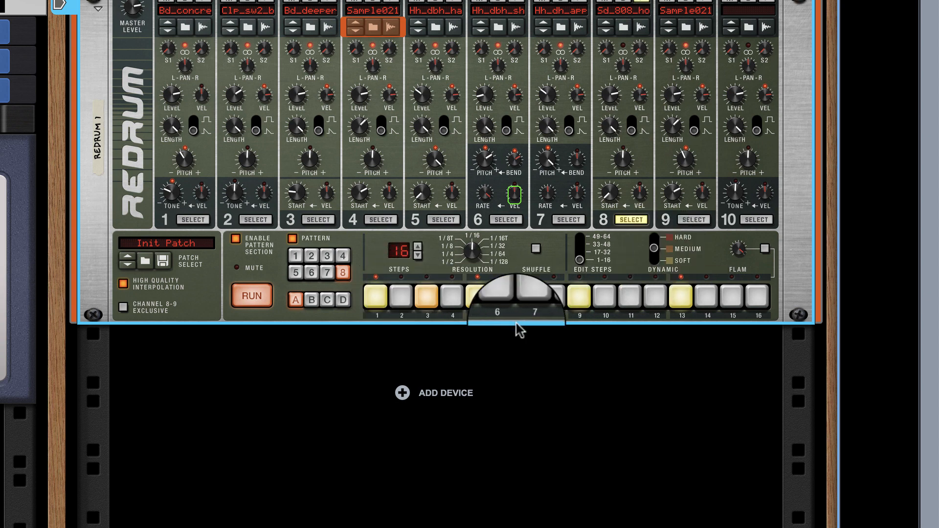
left_click(528, 296)
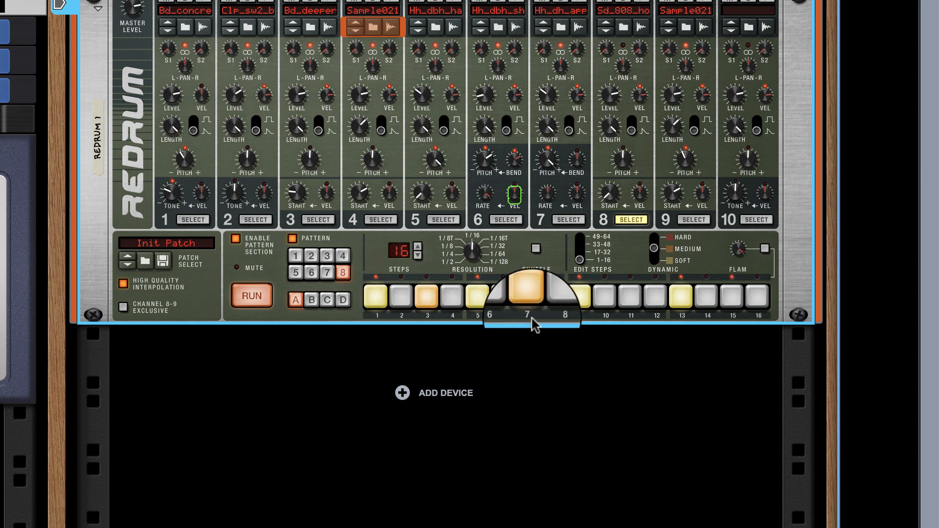
left_click(638, 308)
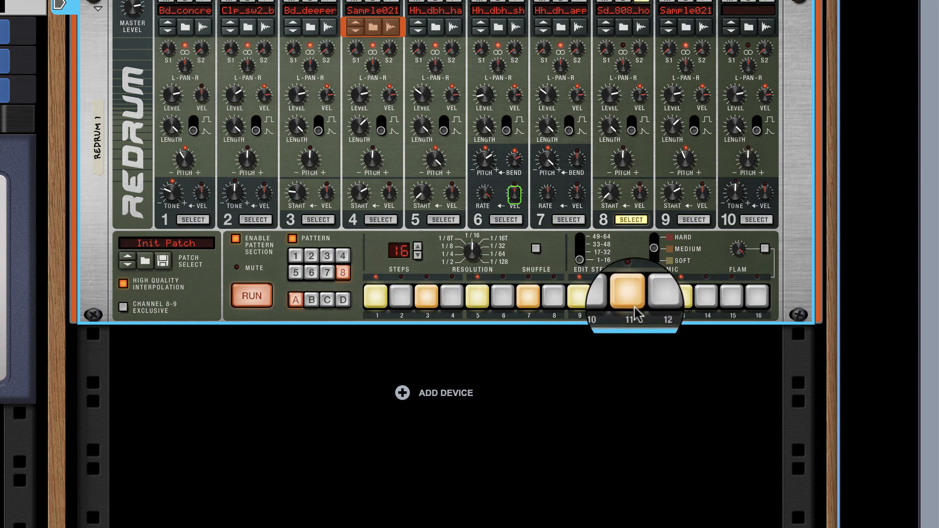
left_click(660, 305)
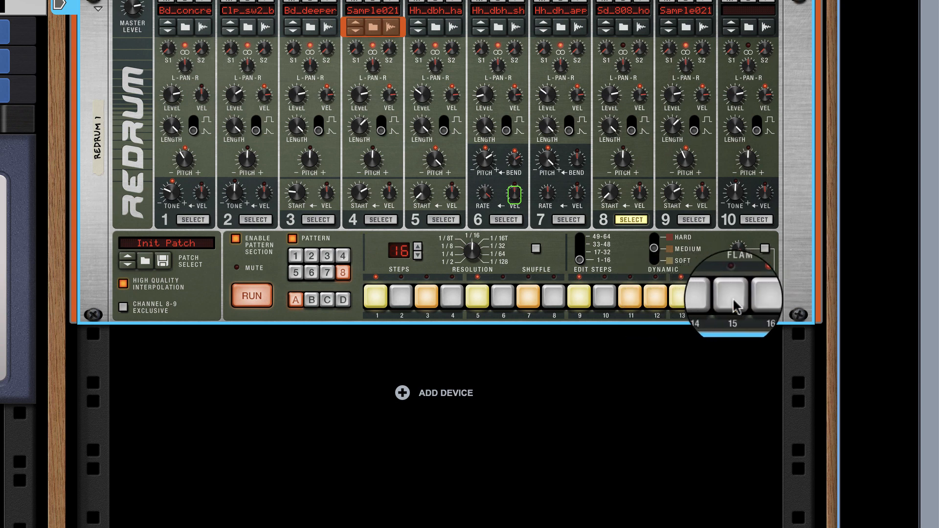
left_click(657, 301)
left_click(731, 300)
left_click(767, 298)
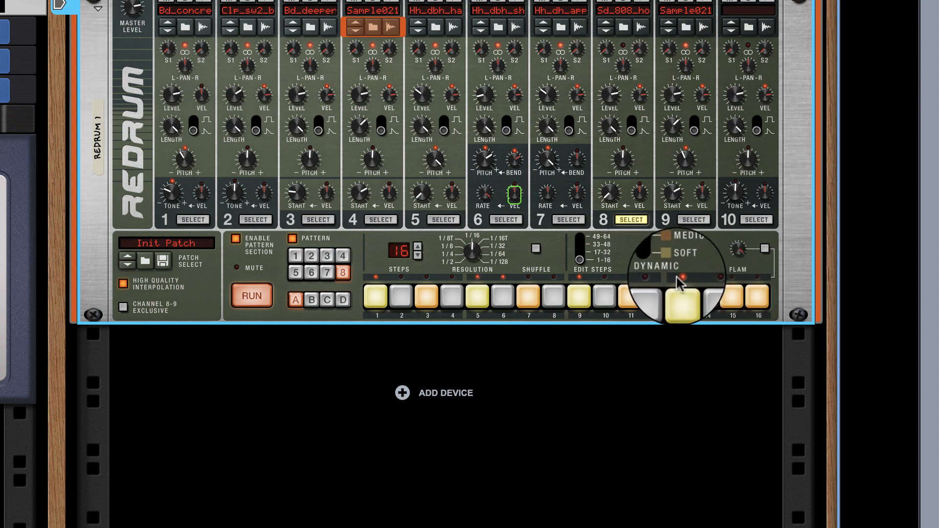
- Fill steps 1 to 16 of pattern 8 with medium snare hits and erase the whole row
left_click_drag(384, 301, 842, 314)
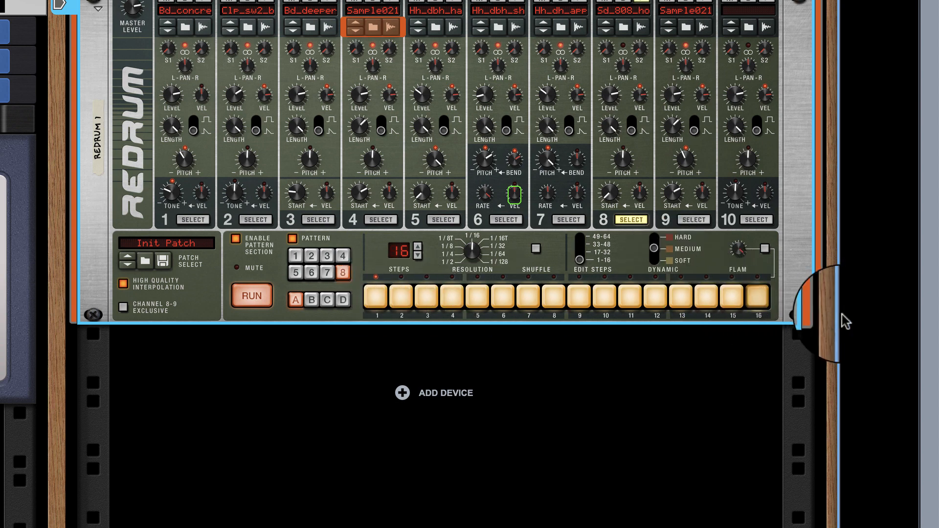
left_click_drag(378, 292, 763, 301)
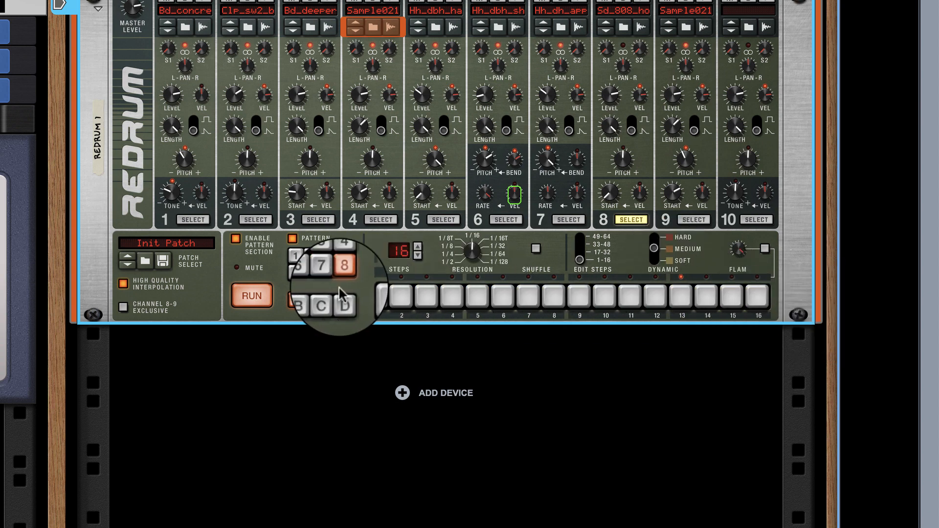
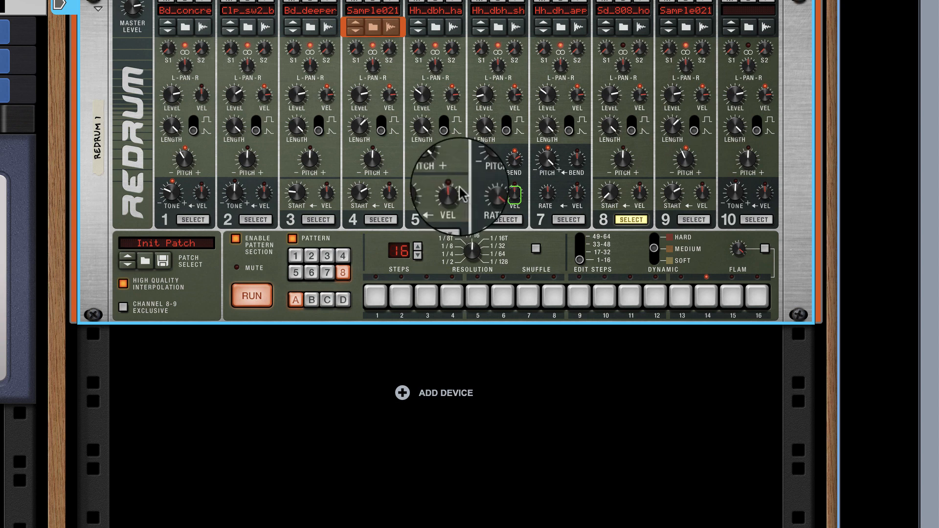
- Set the sequencer's right loop locator to bar 53 and move the song end marker back from beyond bar 177
key("F6")
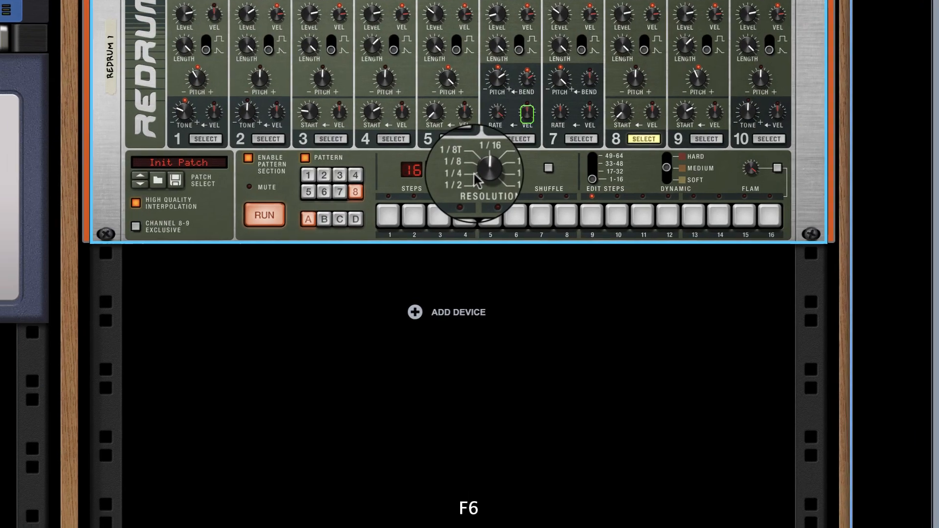
left_click_drag(425, 199, 468, 1)
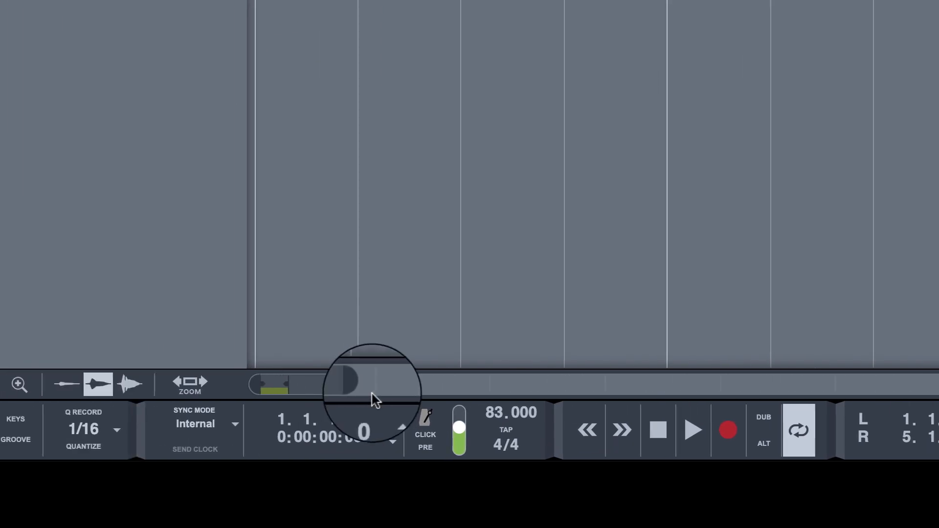
left_click_drag(41, 384, 313, 376)
left_click_drag(668, 376, 938, 377)
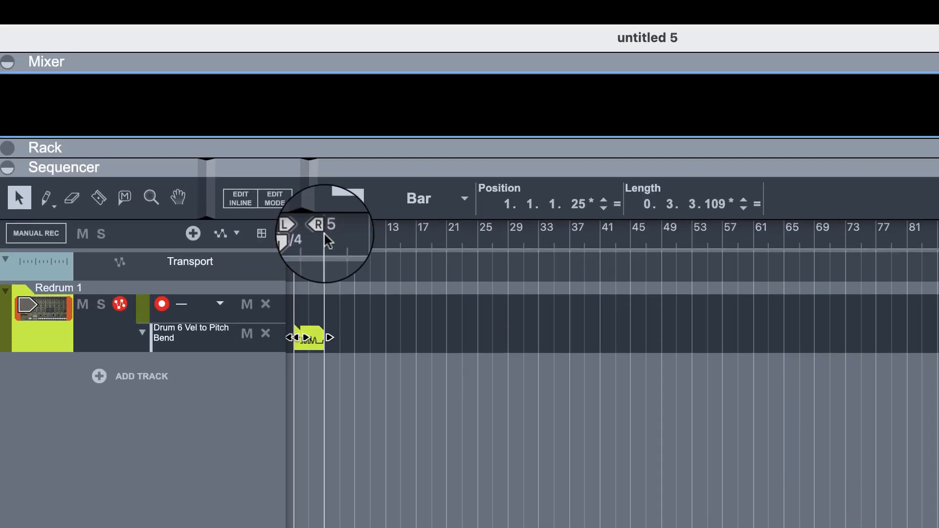
mouse_move(324, 228)
left_mouse_down()
mouse_move(817, 304)
mouse_move(645, 295)
mouse_move(702, 298)
mouse_move(679, 299)
mouse_move(688, 301)
left_mouse_up()
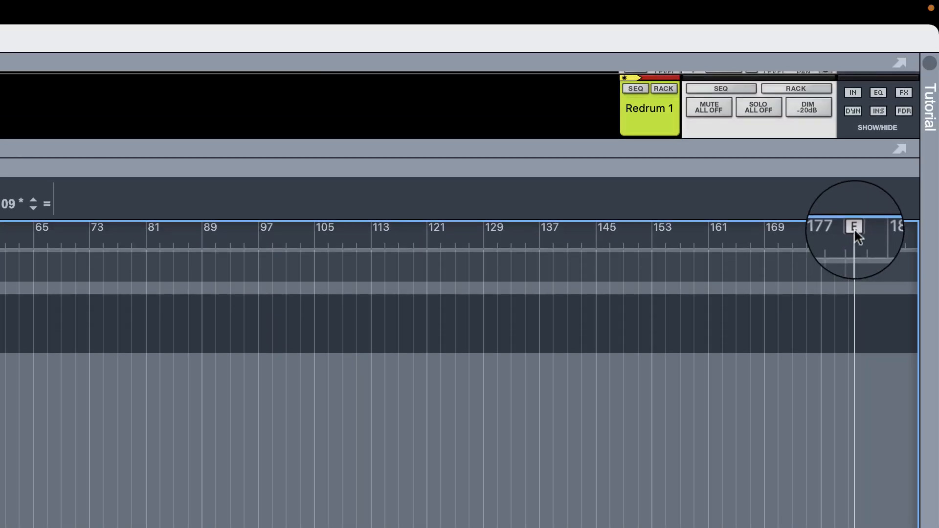
left_click_drag(856, 233, 0, 230)
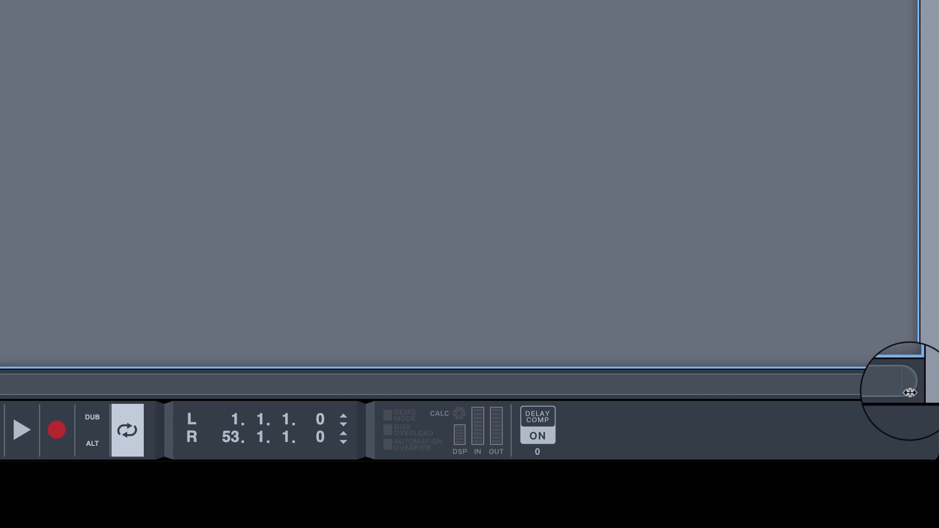
- Copy the two Drum 6 Vel to Pitch Bend clips in bars 1 to 4, paste them repeatedly up to bar 53, and return to the song start
mouse_move(910, 392)
left_mouse_down()
mouse_move(277, 336)
mouse_move(853, 383)
left_mouse_up()
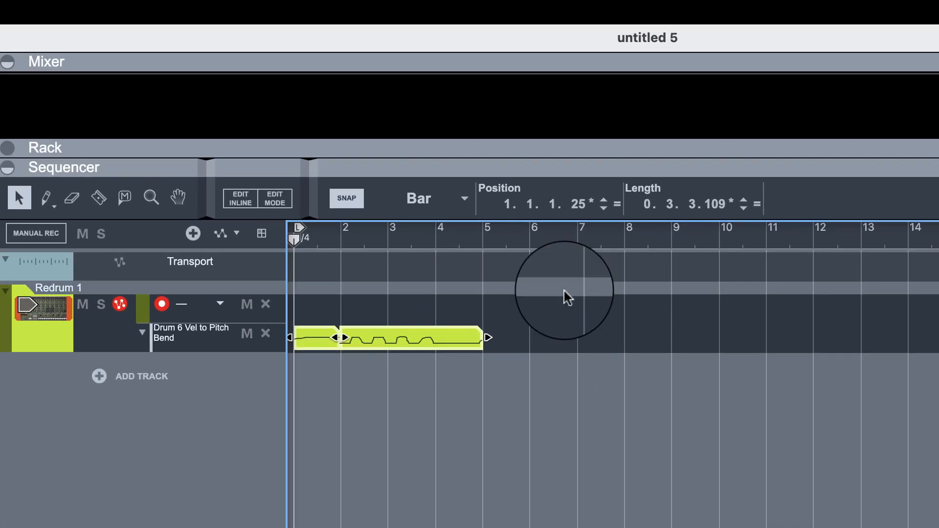
left_click_drag(565, 292, 214, 357)
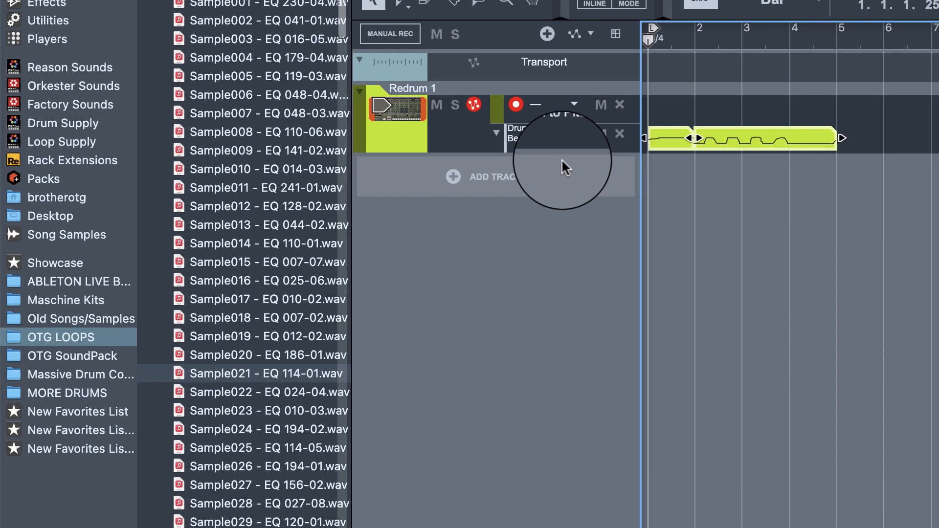
key("super+c")
key("super+v")
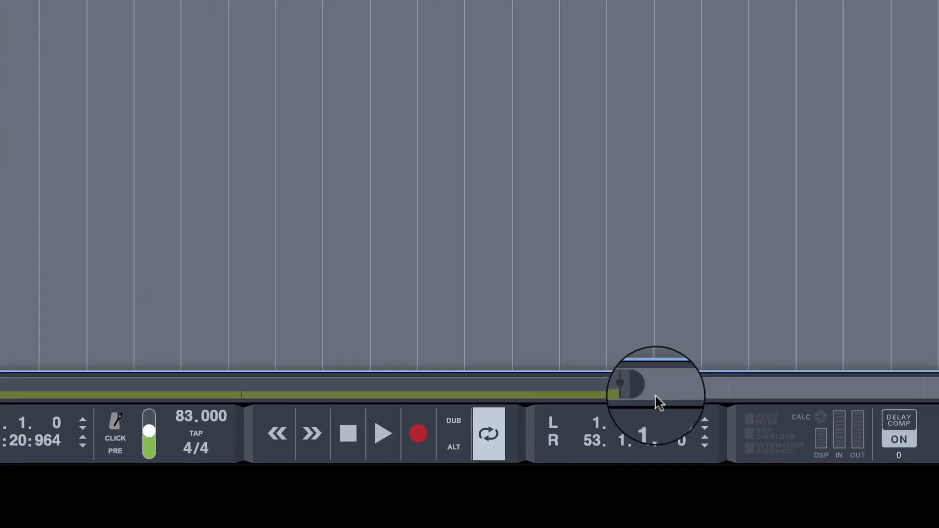
left_click_drag(643, 387, 936, 388)
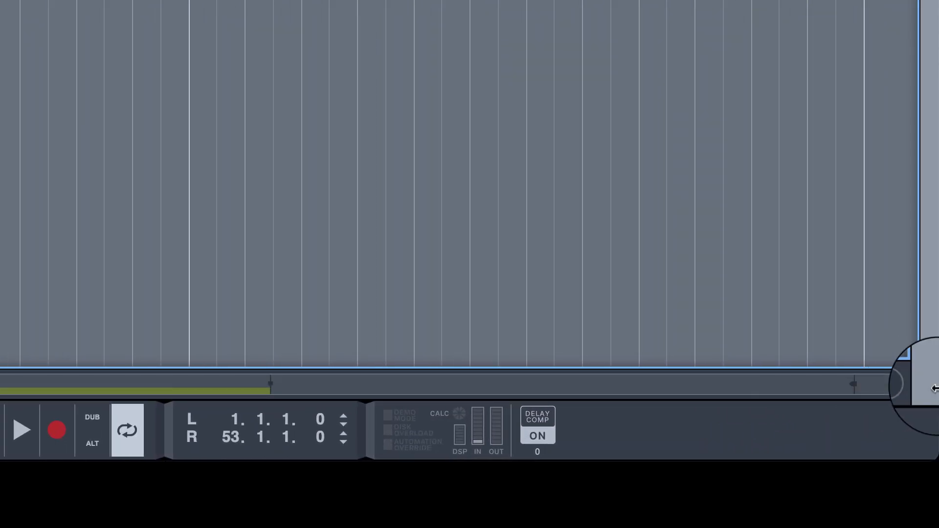
key("super+v")
key("super+v")
key("super+v")
key("super+v")
key("super+v")
key("super+v")
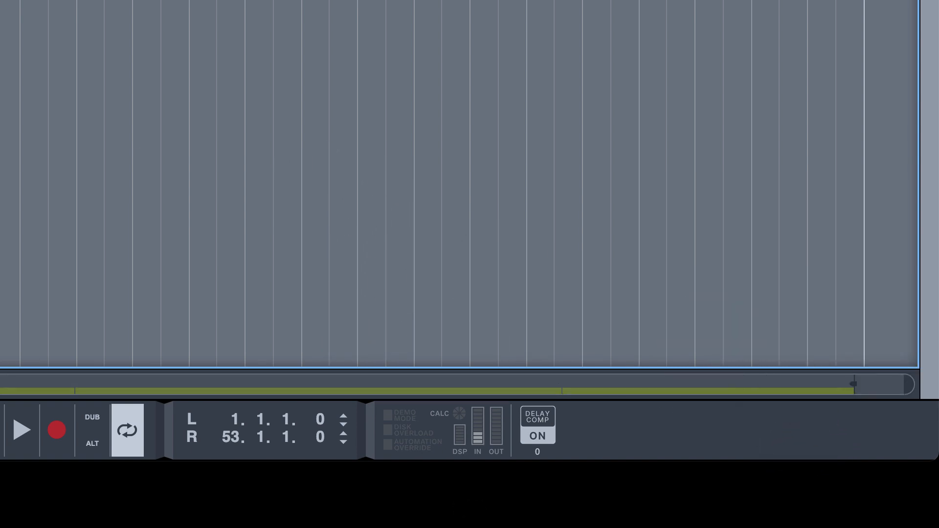
left_click_drag(439, 380, 137, 356)
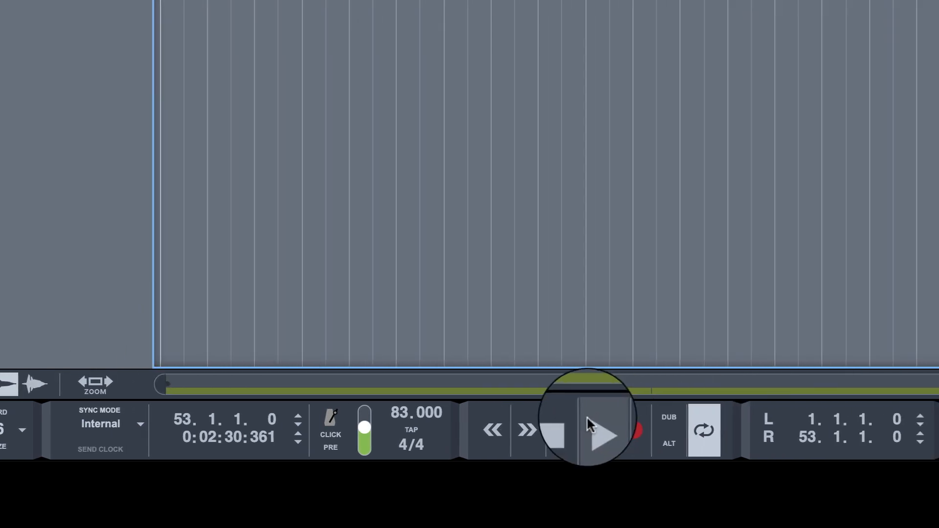
left_click(563, 431)
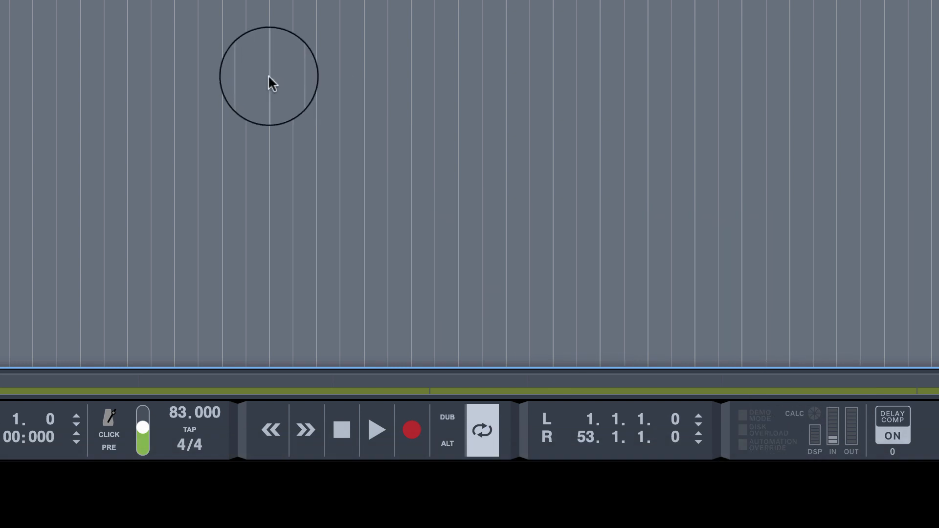
- Add a Pattern Select automation lane for Redrum 1 and enlarge the rack area above the sequencer
key("F6")
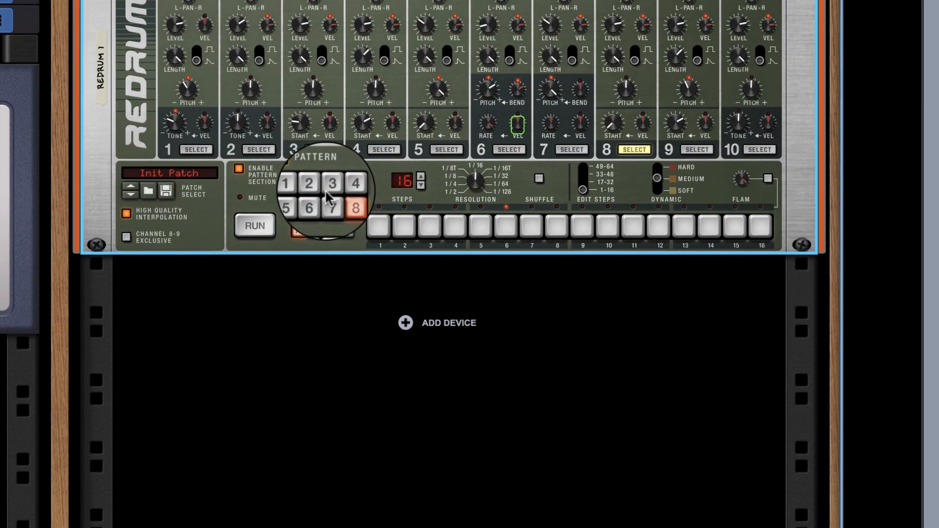
right_click(324, 194)
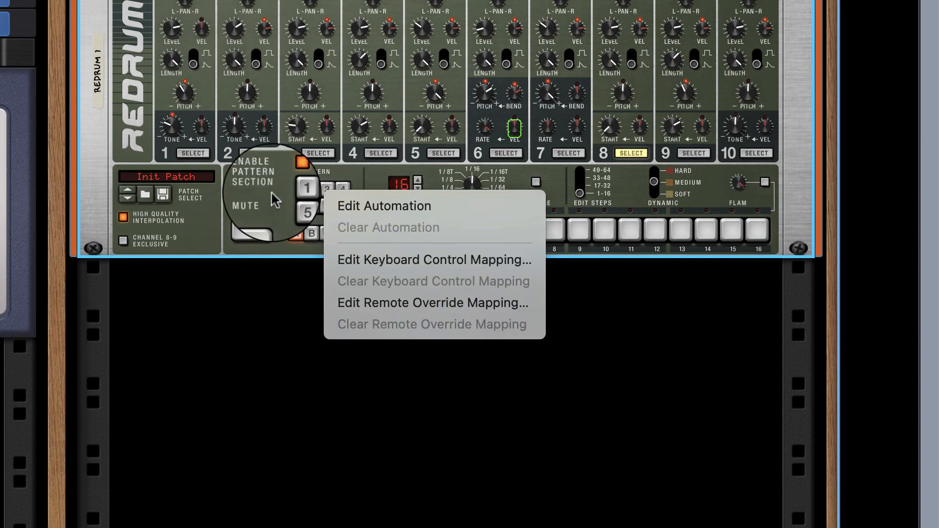
left_click(271, 194)
right_click(321, 218)
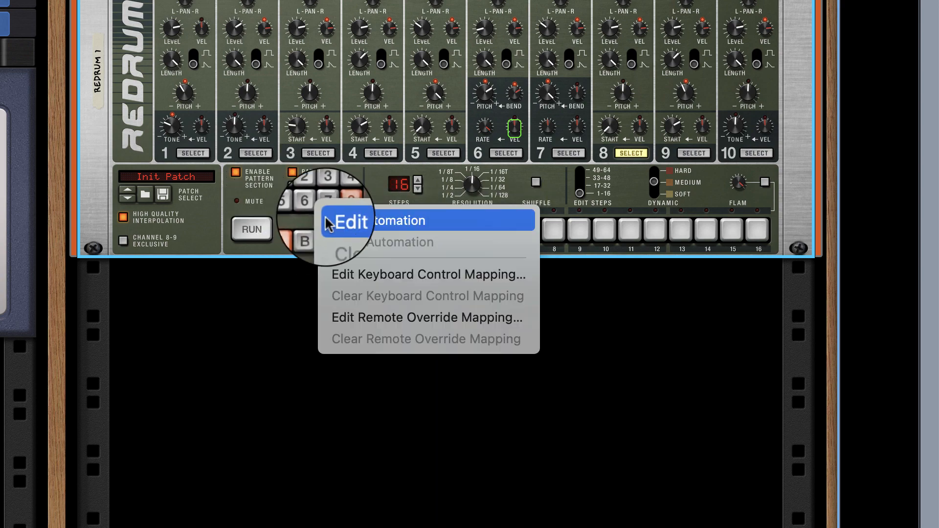
left_click(329, 220)
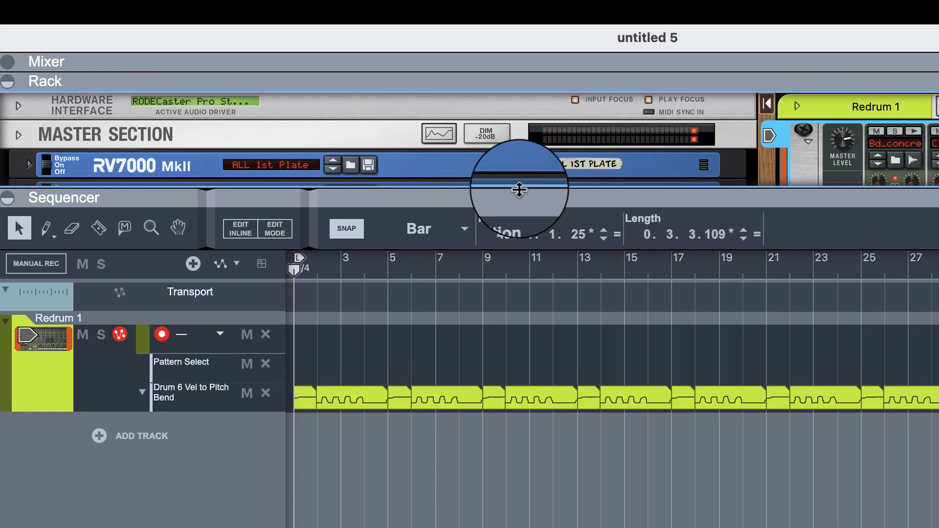
left_click_drag(520, 190, 520, 523)
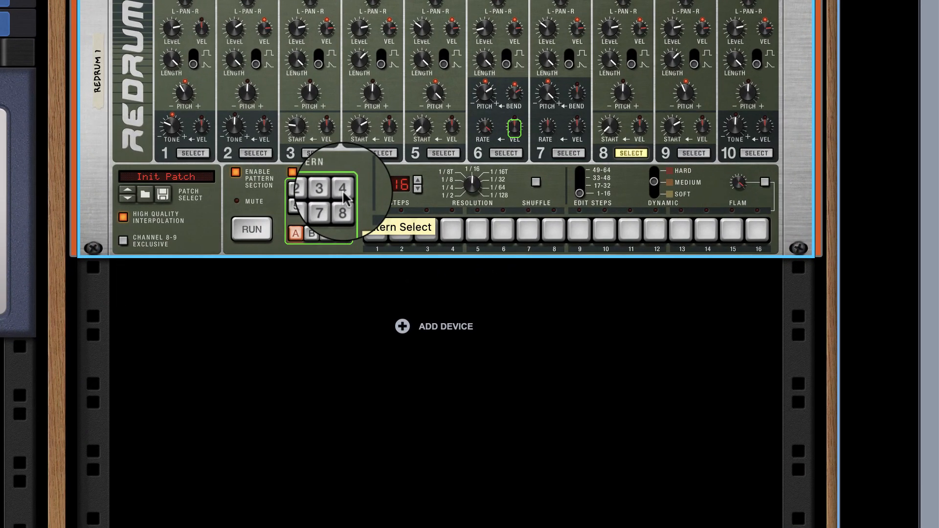
- Turn on the recording precount, record a short test take from bar 1, and stop back at the song start
left_click(660, 183)
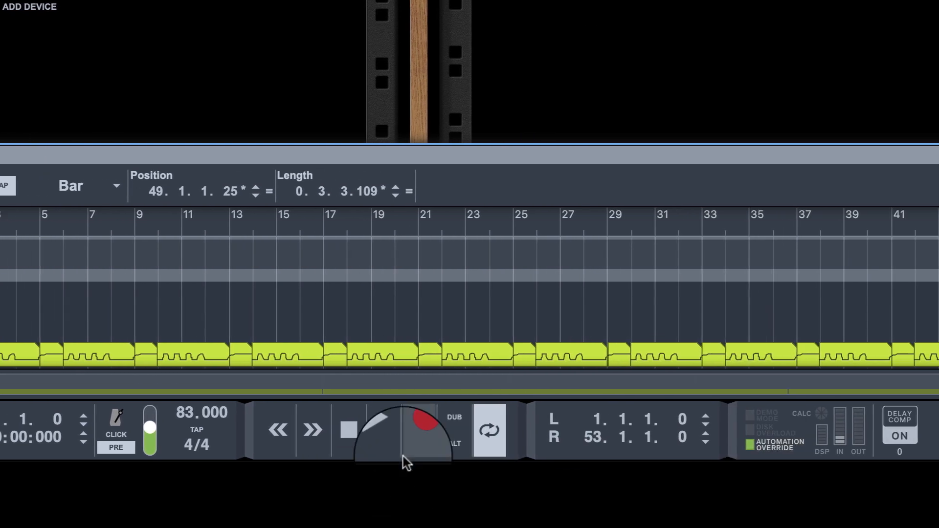
left_click(765, 438)
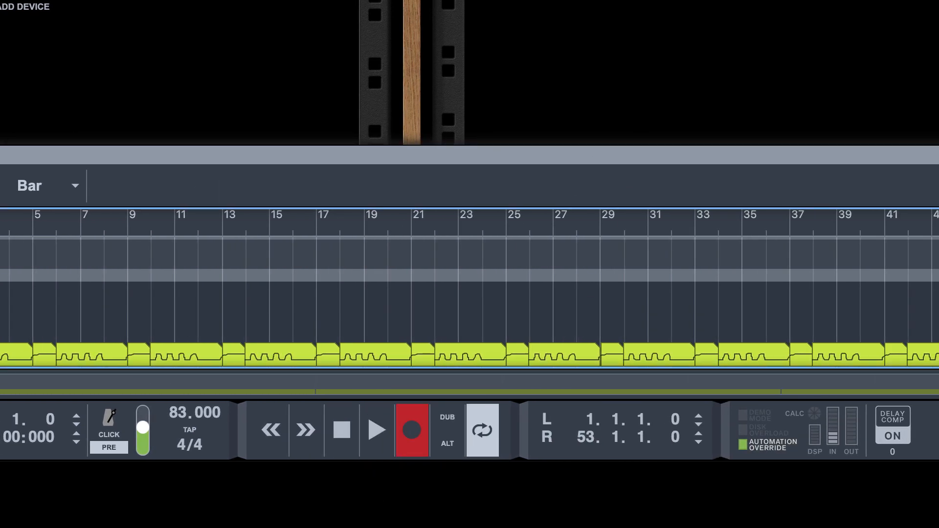
key("space")
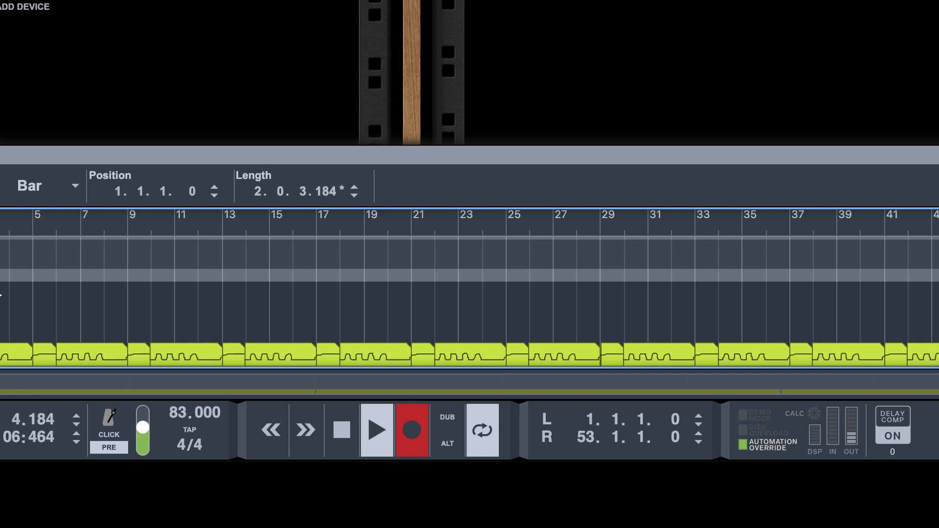
left_click(342, 430)
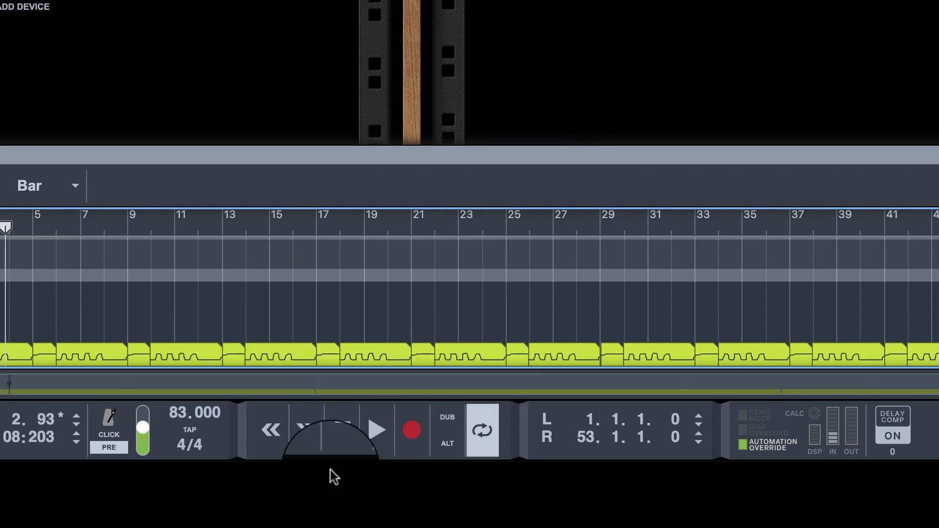
left_click(342, 430)
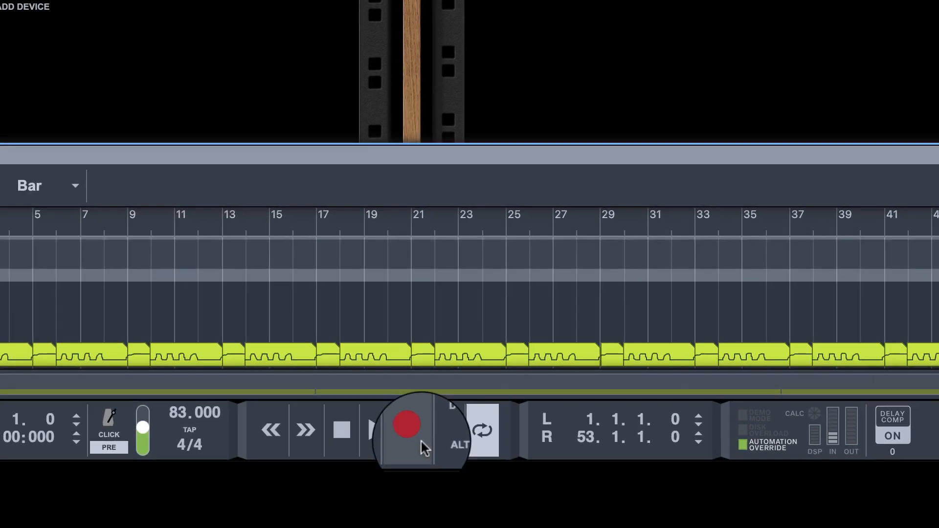
- Start recording from bar 1 and switch Redrum 1 through bank A patterns 2, 1, 5, 2, 5 and 1 up to bar 21
left_click(421, 439)
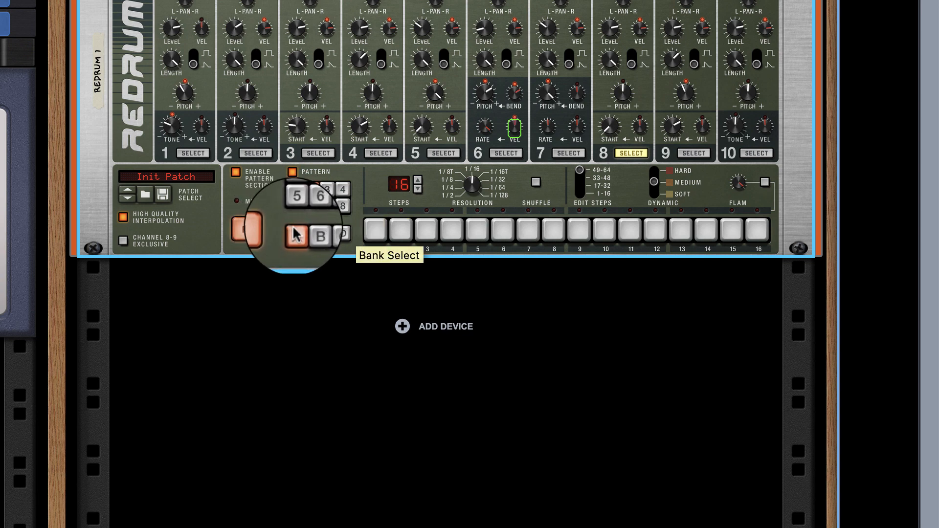
left_click(315, 195)
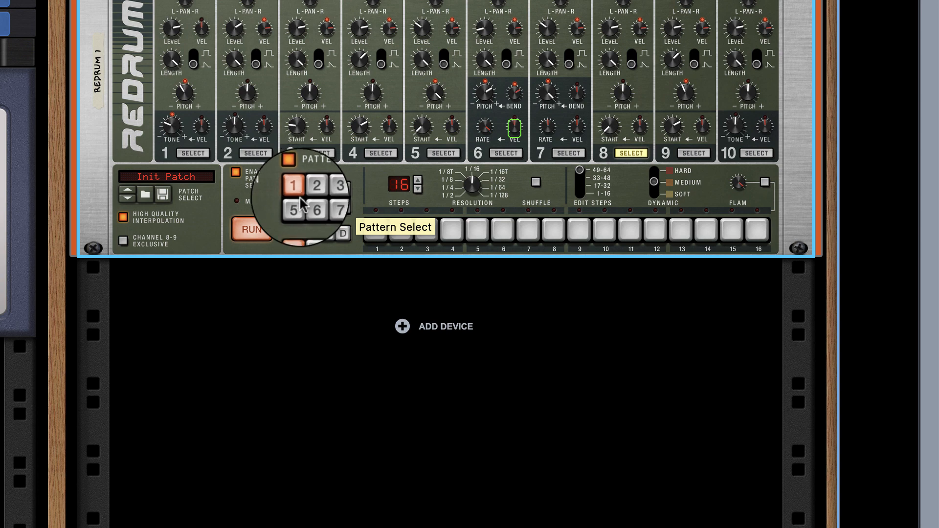
left_click(303, 202)
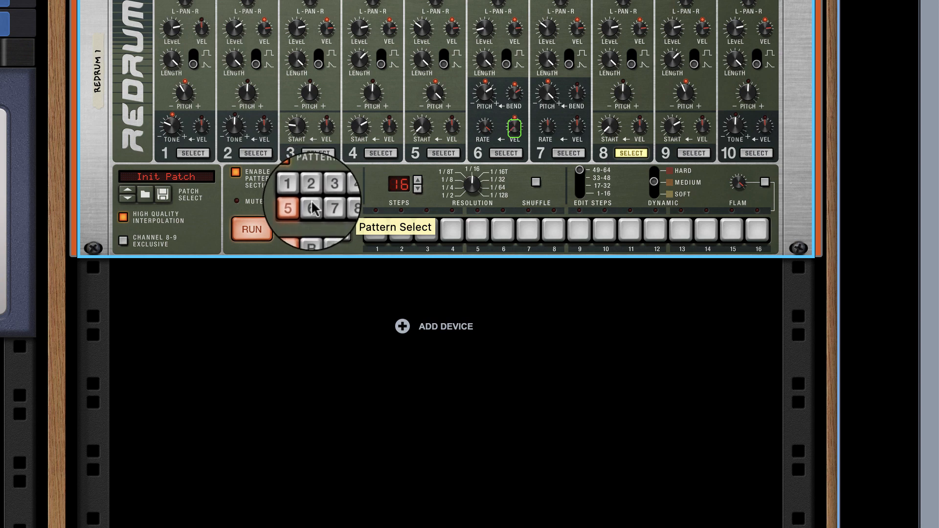
left_click(311, 190)
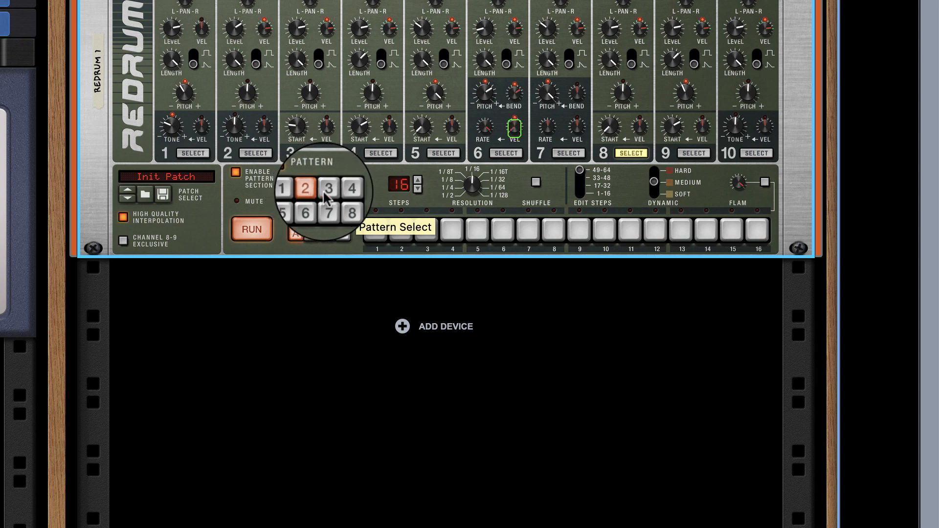
left_click(296, 208)
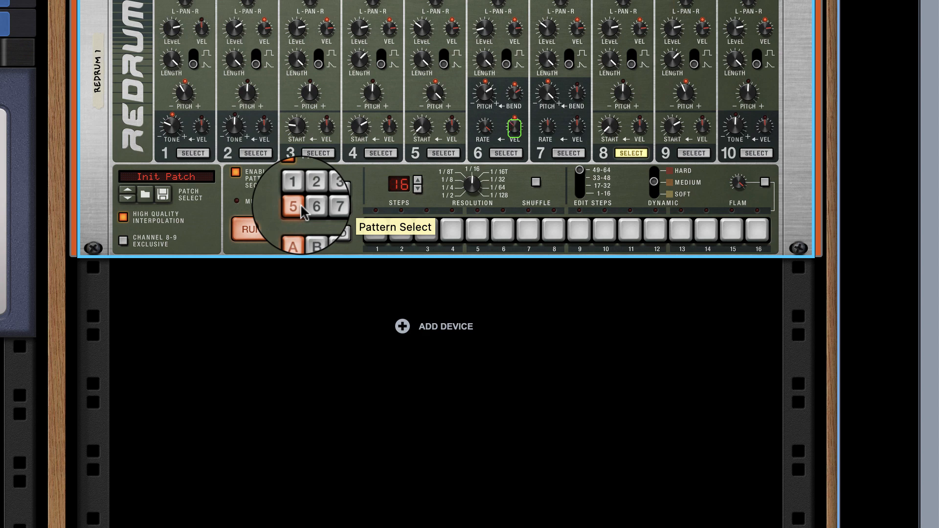
left_click(303, 207)
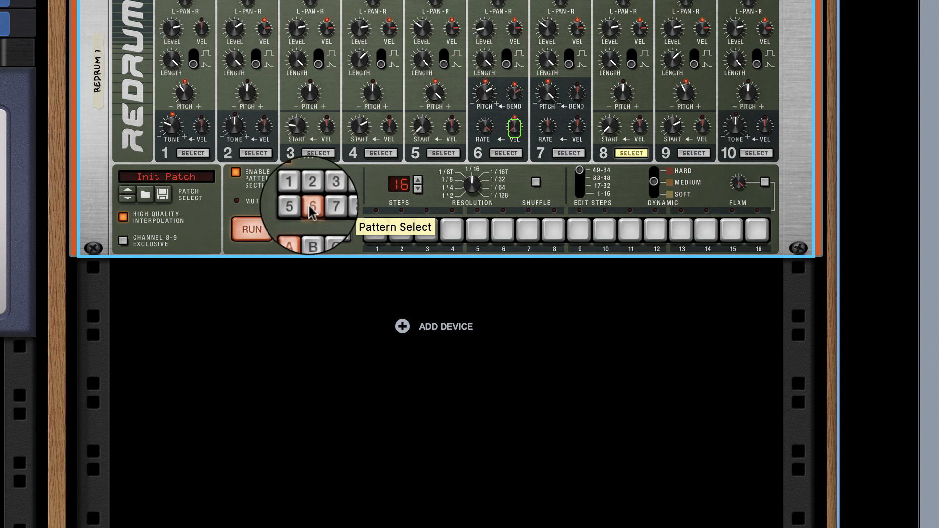
left_click(297, 192)
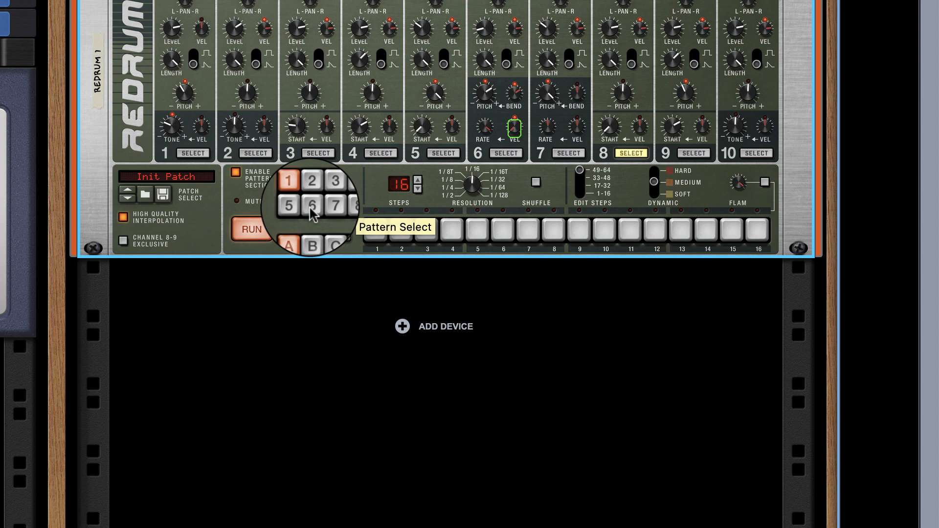
- Continue the take from bar 25 to bar 39, switching Redrum 1 through patterns 4, 2, 3, 6, 5, 4 and 2
left_click(347, 194)
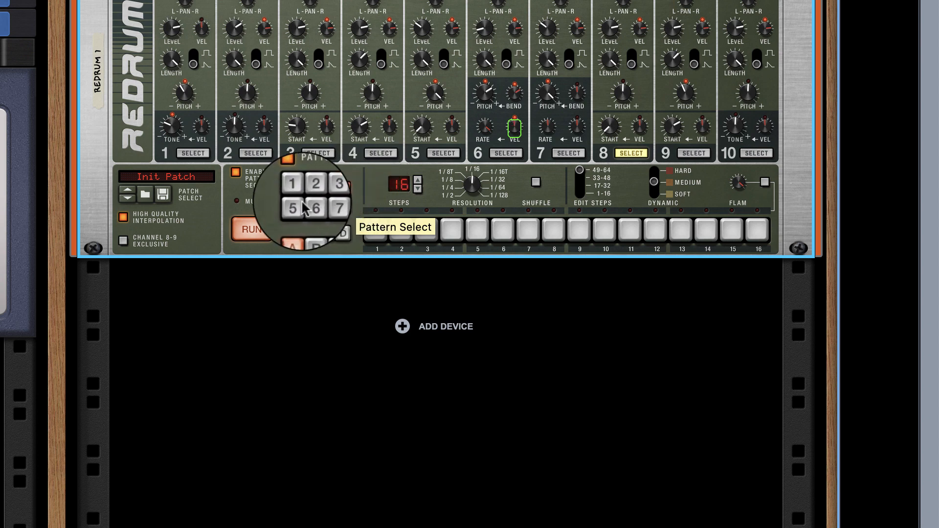
left_click(313, 195)
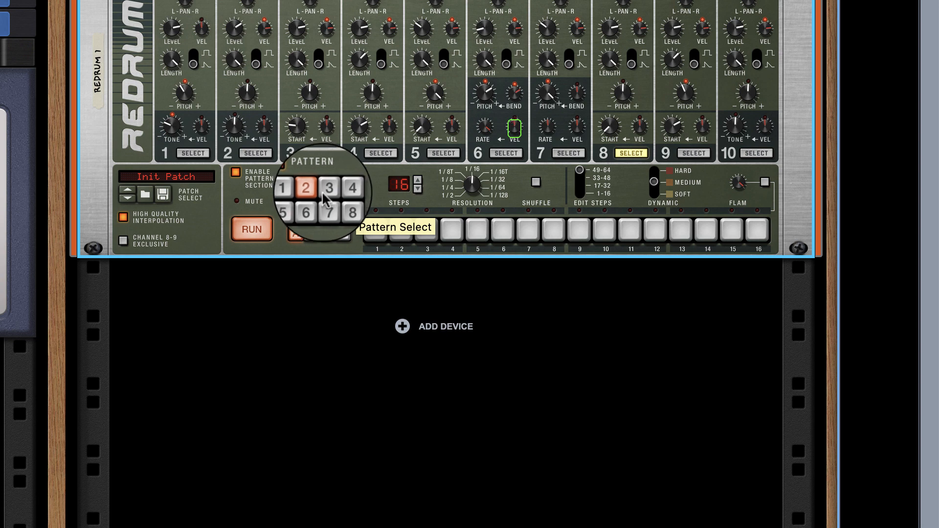
left_click(327, 192)
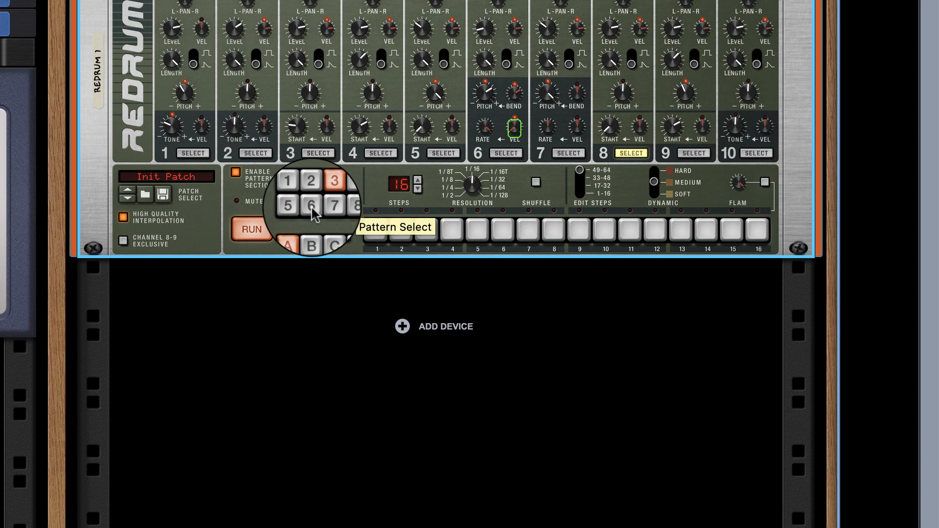
left_click(312, 209)
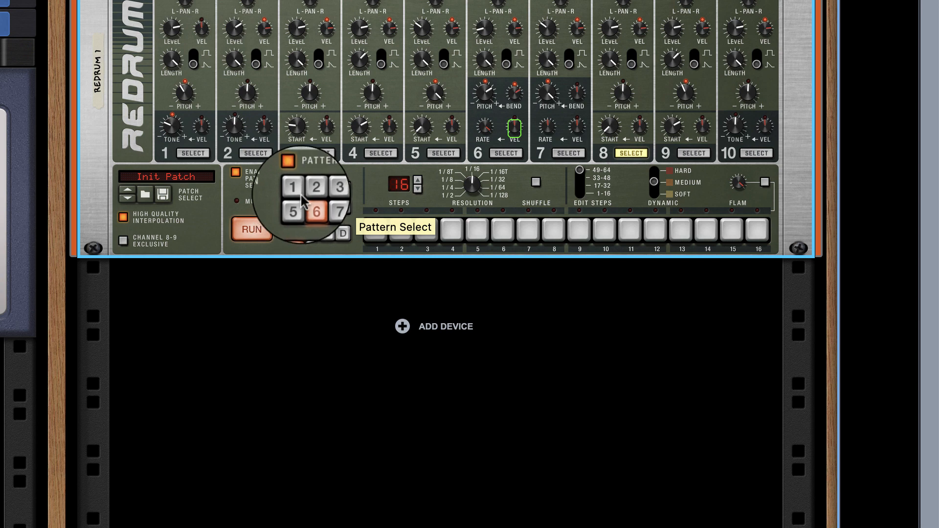
left_click(296, 209)
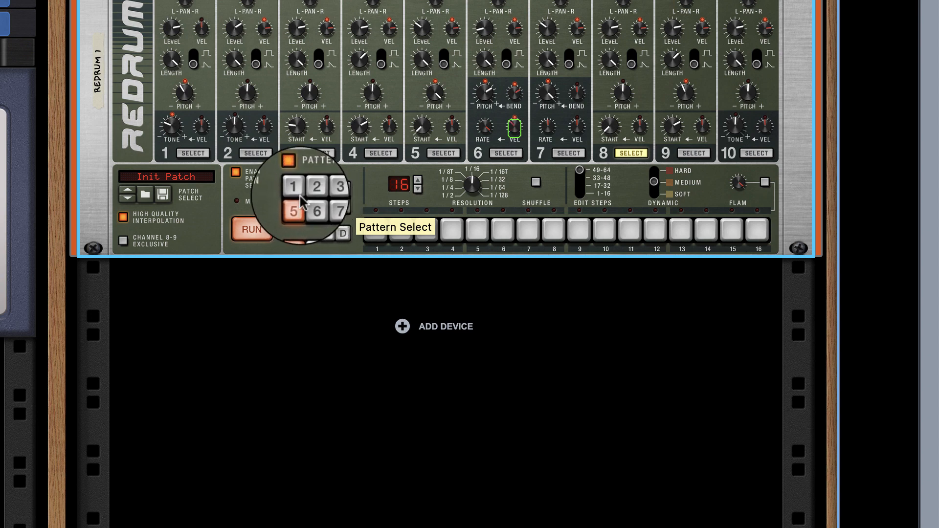
left_click(343, 191)
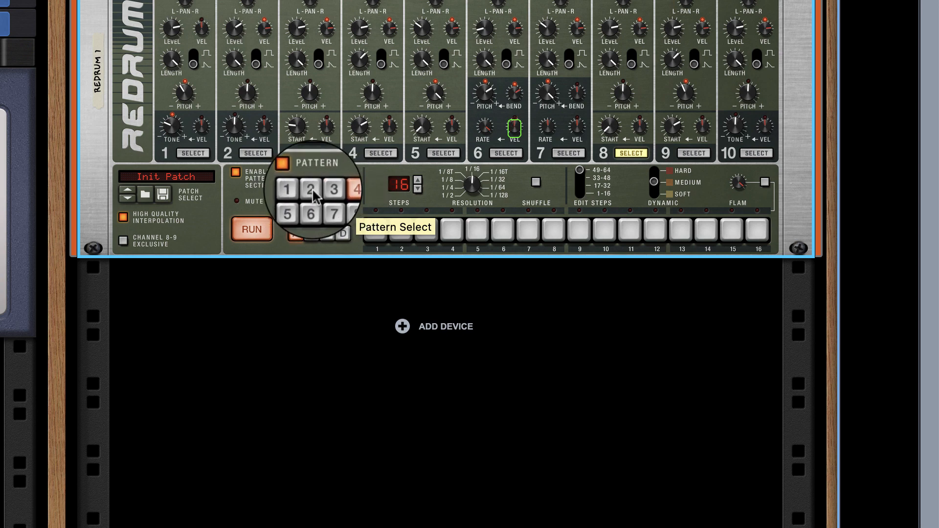
left_click(312, 191)
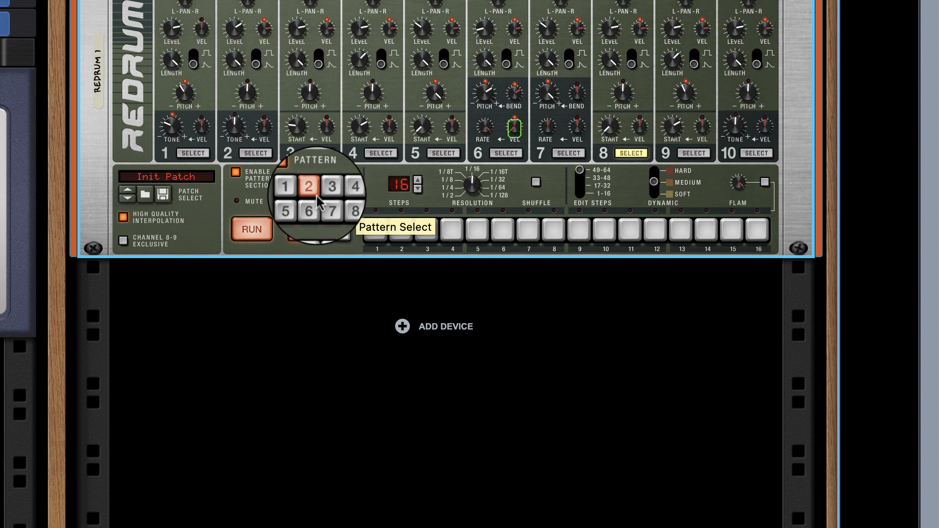
- Finish the pattern take from about bar 43 with Redrum 1 patterns 1, 3, 4 and 8
left_click(307, 193)
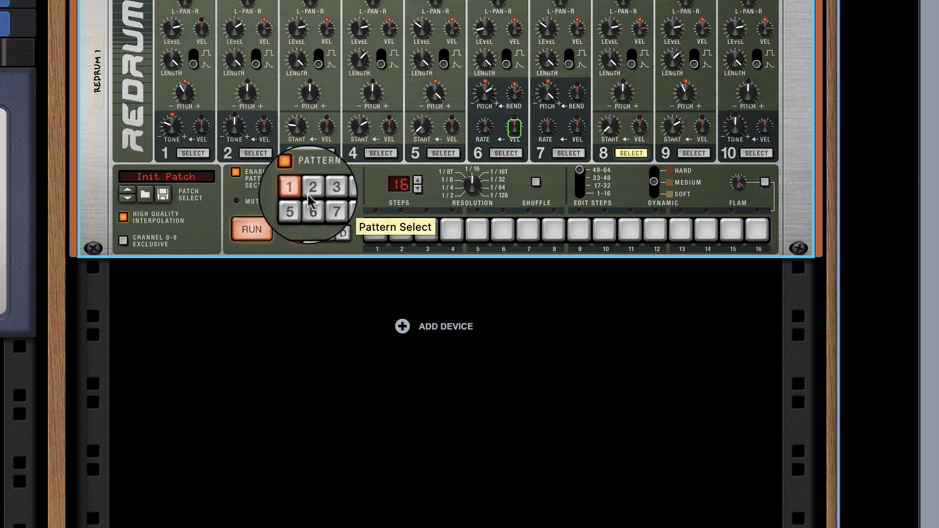
left_click(327, 194)
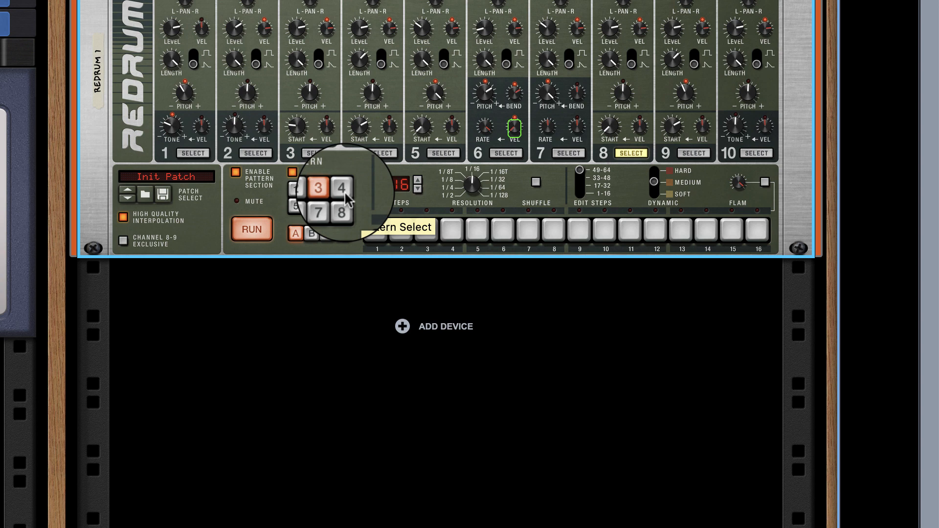
left_click(345, 195)
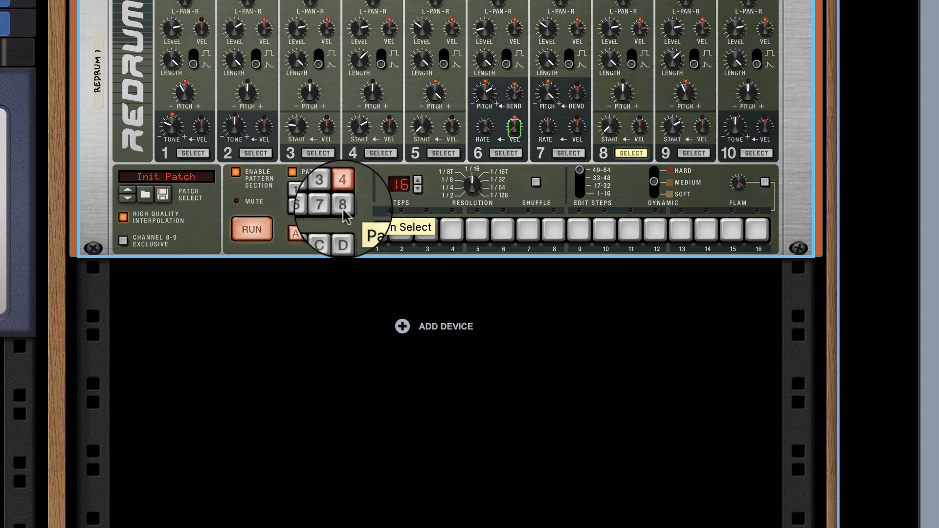
left_click(345, 212)
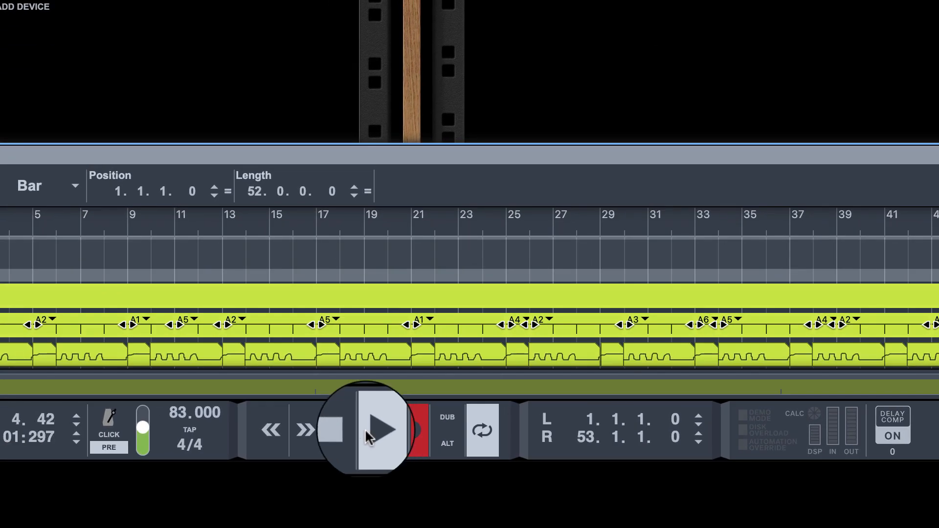
- Stop recording, play the take back from the song start, and enlarge the rack area over the sequencer
left_click(354, 430)
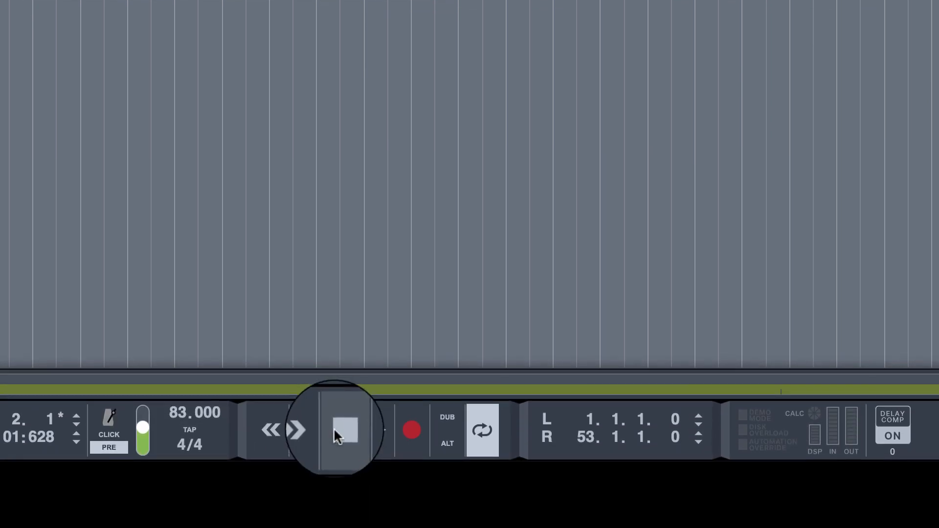
left_click(335, 431)
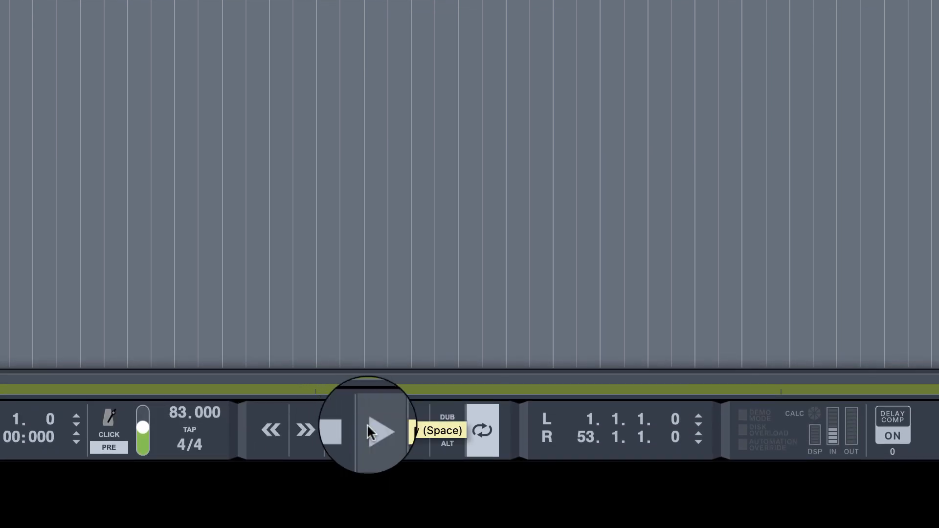
left_click(367, 429)
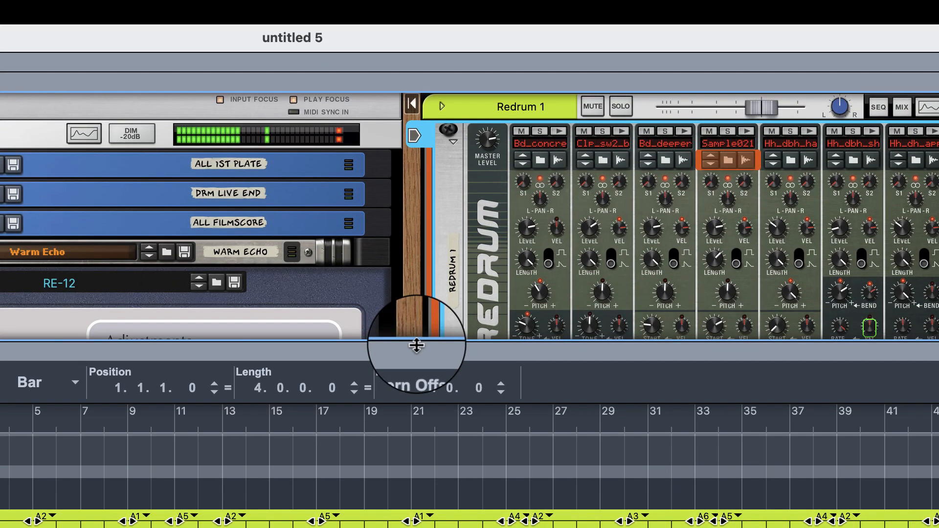
left_click_drag(415, 362, 414, 526)
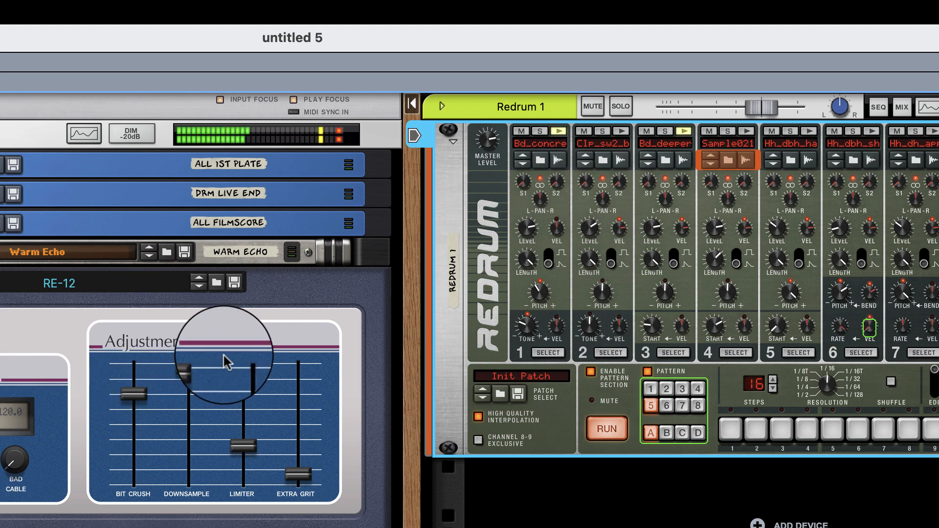
- In the mixer, enable send 5 (RE-12) on the Redrum 1 channel, raise its send level slightly, and adjust the channel fader
key("F5")
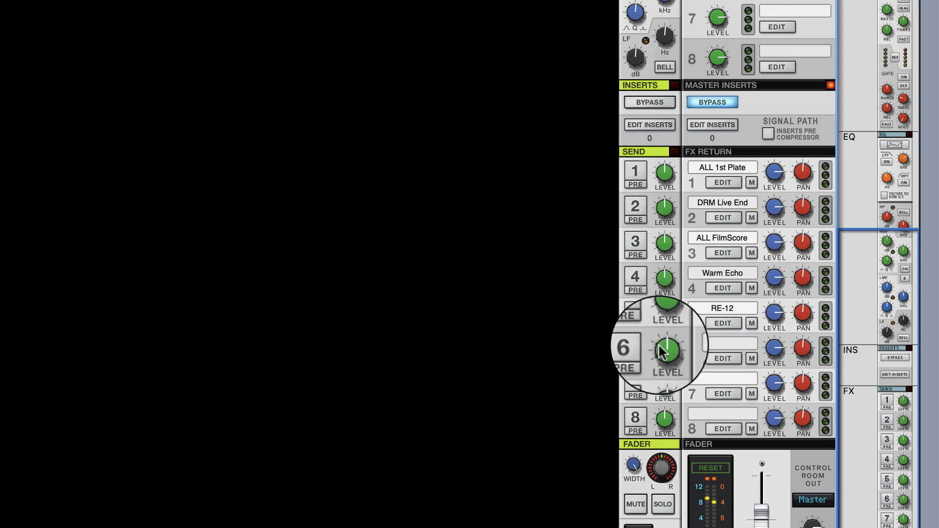
left_click(656, 328)
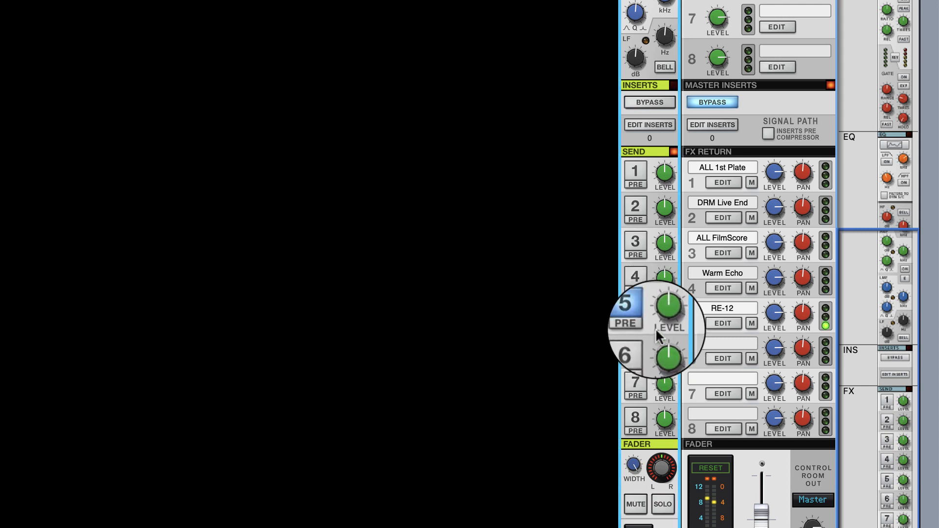
left_click_drag(670, 314, 668, 313)
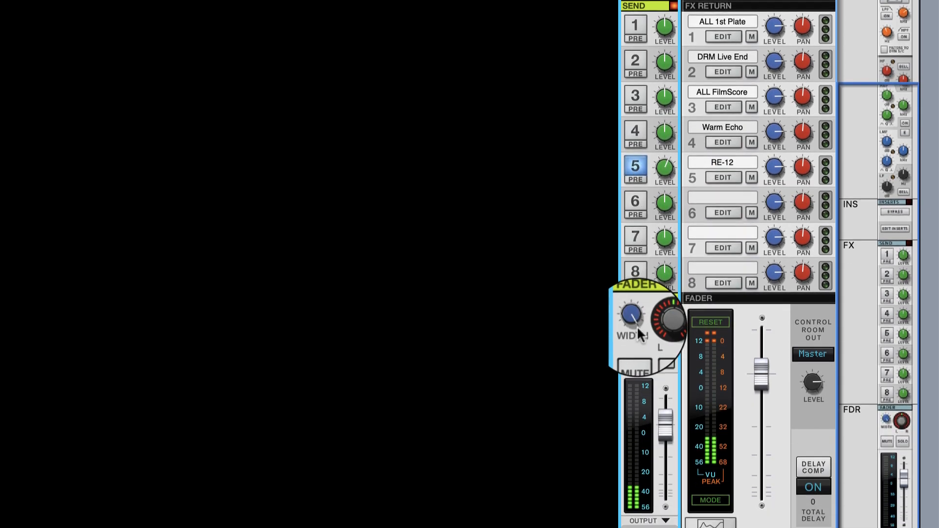
left_click_drag(666, 415, 665, 418)
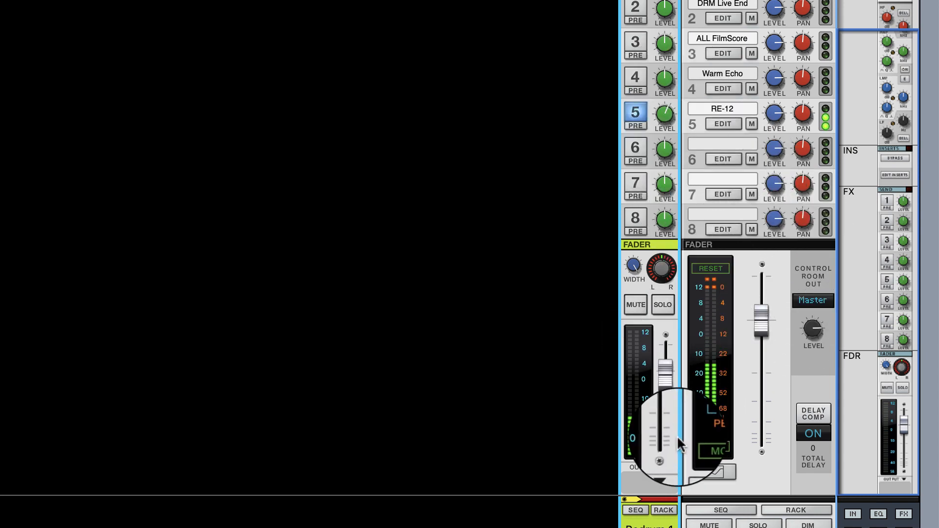
- Disconnect Redrum 1's right stereo output at the back of the rack and return to the front view
key("F6")
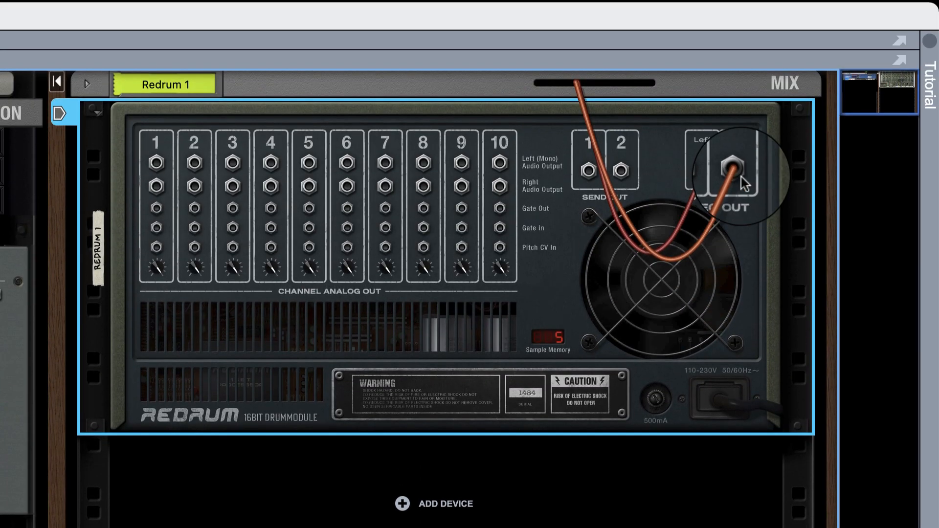
right_click(739, 194)
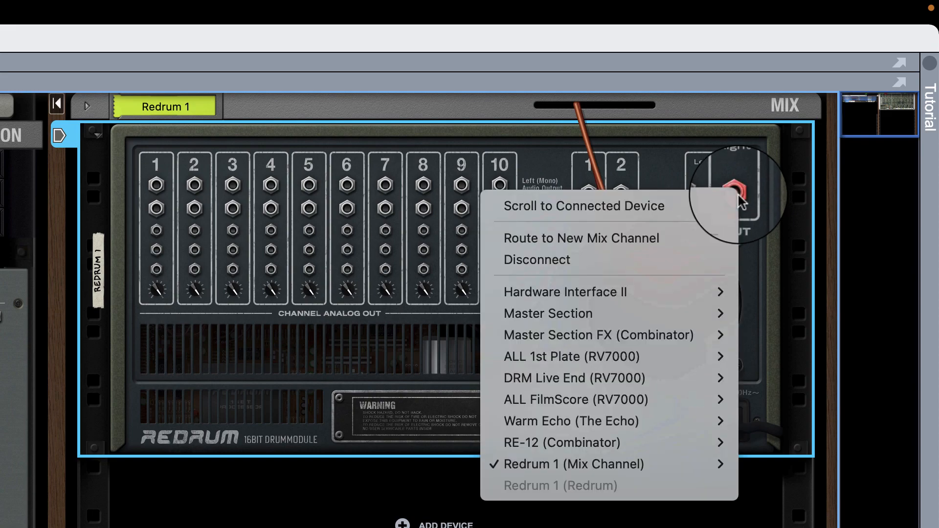
left_click(675, 253)
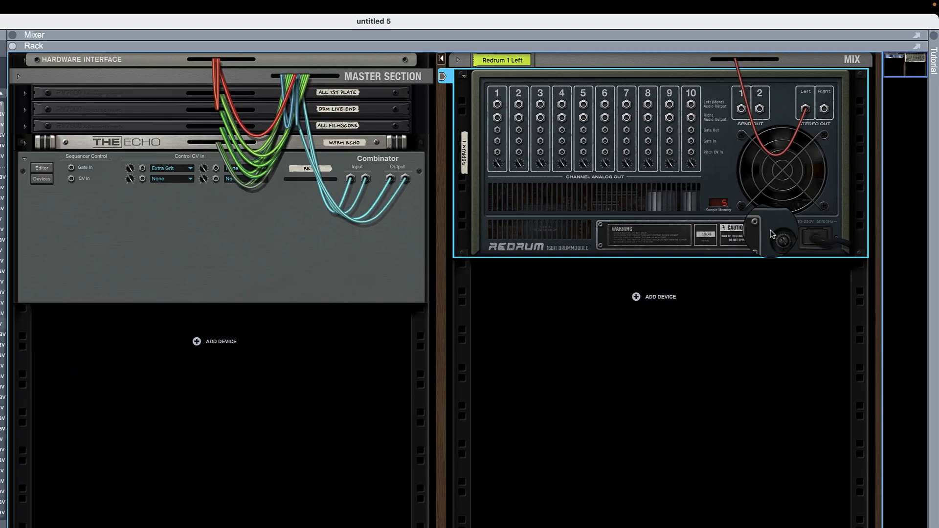
key("Tab")
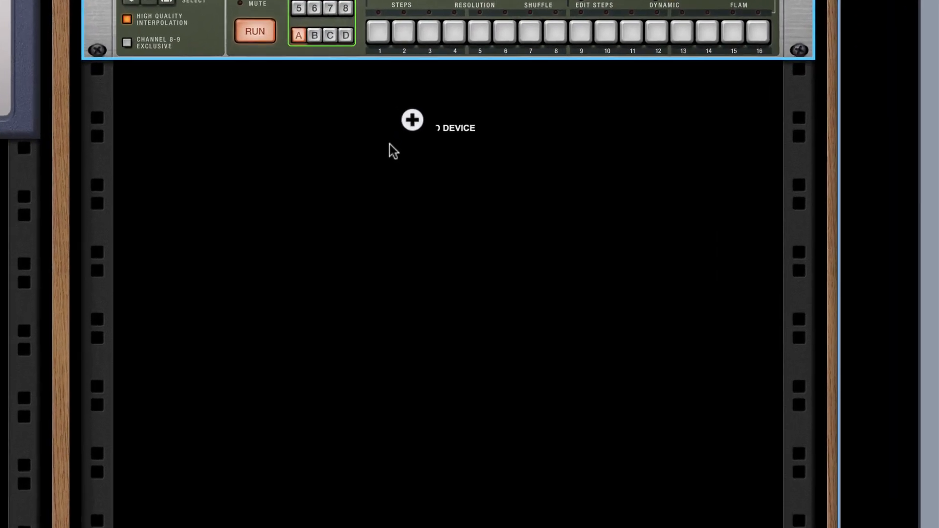
key("Tab")
key("Tab")
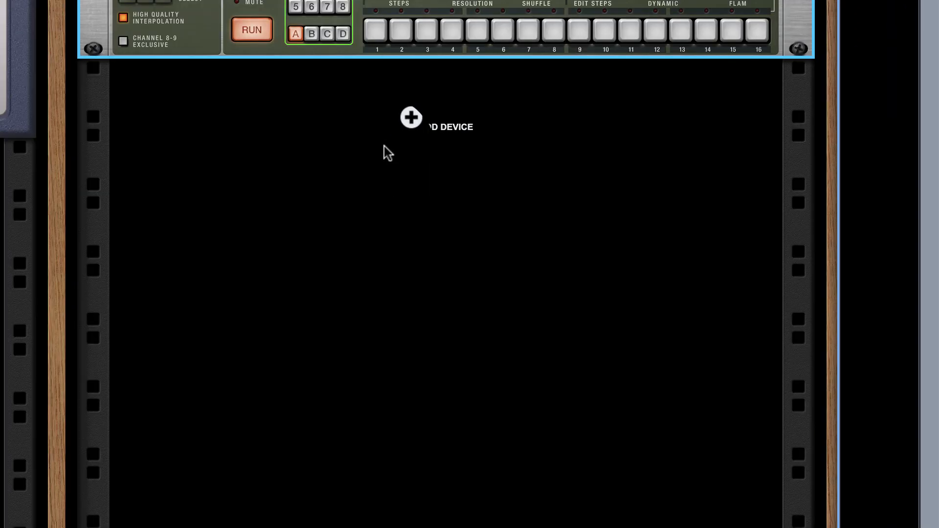
- Lower the Redrum 1 Left channel fader to about -10, turn up its RE-12 send level, and return to the rack
key("F5")
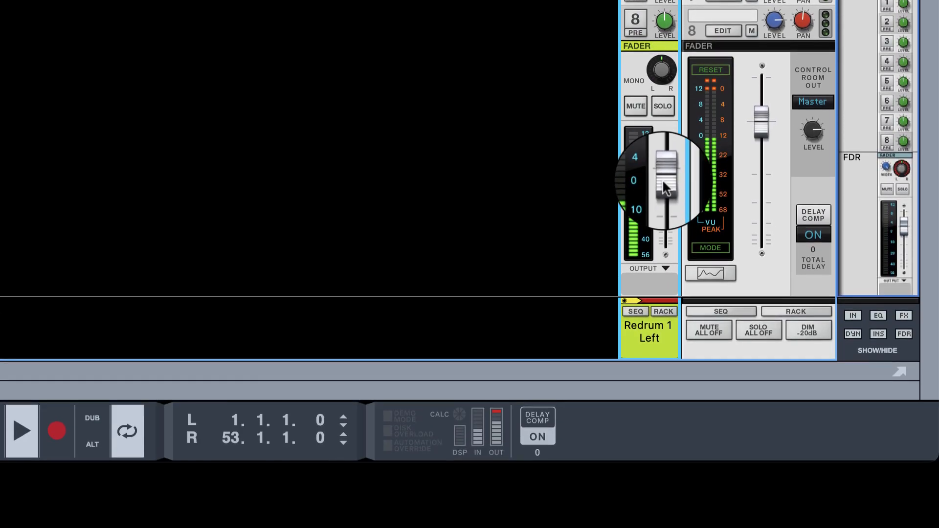
left_click_drag(663, 179, 664, 207)
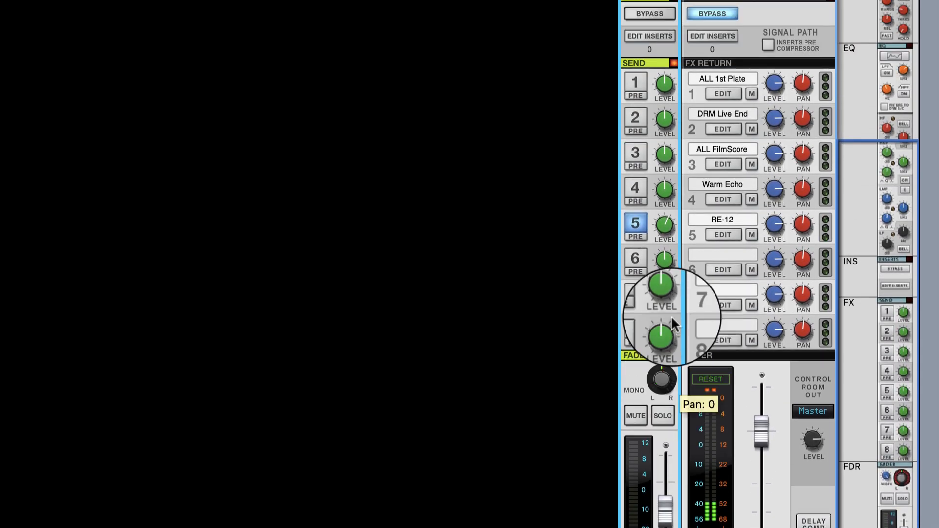
left_click_drag(669, 315, 665, 273)
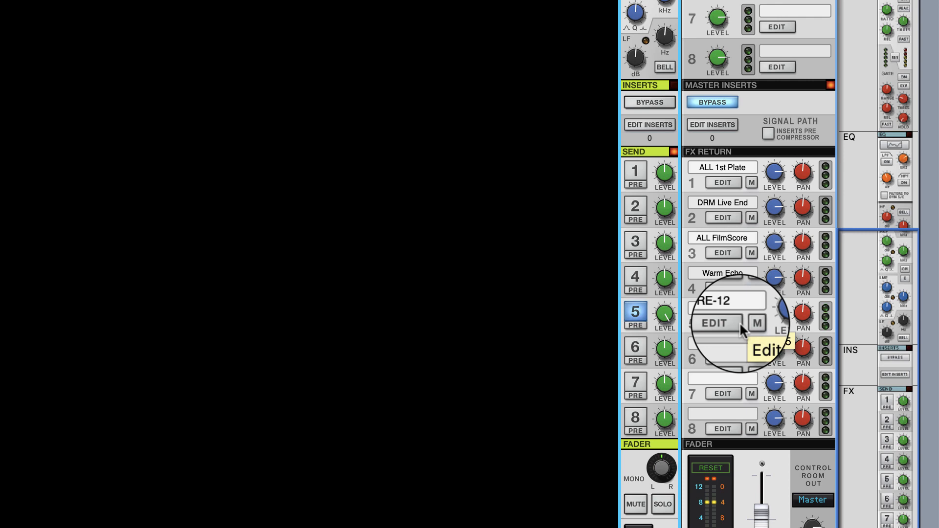
key("F6")
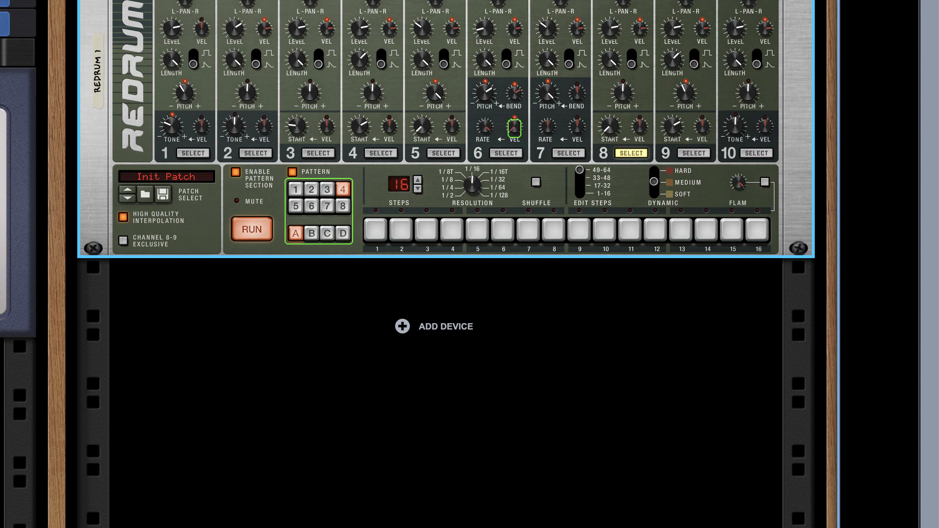
- On the RE-12, lower Bit Crush, Bad Cable and Downsample slightly, and raise the Limiter drive to about 55
scroll(470, 264, "left", 14)
mouse_move(376, 263)
left_mouse_down()
mouse_move(374, 237)
mouse_move(379, 266)
left_mouse_up()
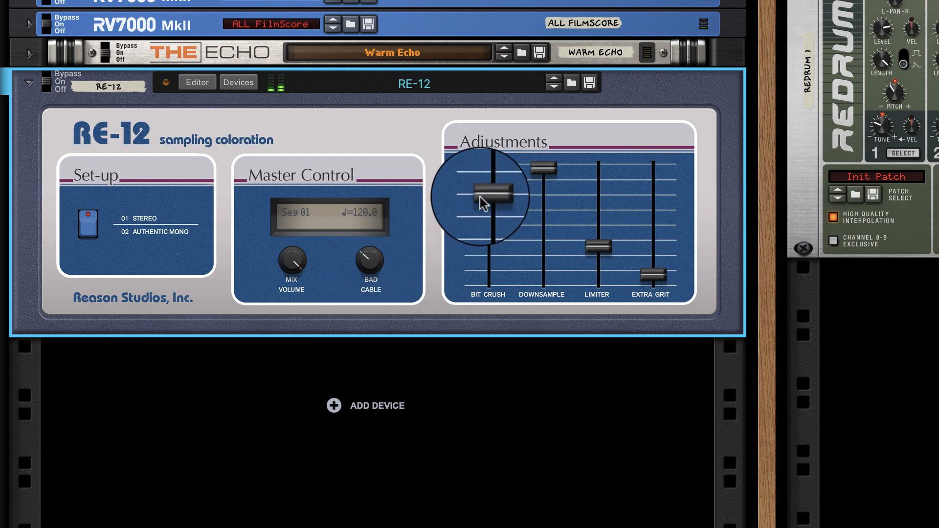
mouse_move(481, 198)
left_mouse_down()
mouse_move(483, 212)
mouse_move(489, 205)
left_mouse_up()
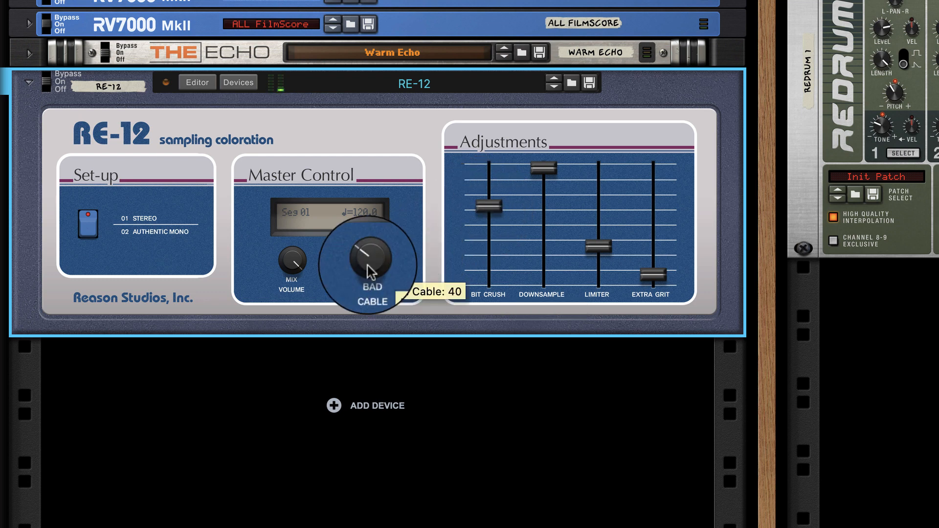
left_click_drag(369, 260, 374, 279)
mouse_move(544, 170)
left_mouse_down()
mouse_move(553, 205)
mouse_move(551, 186)
left_mouse_up()
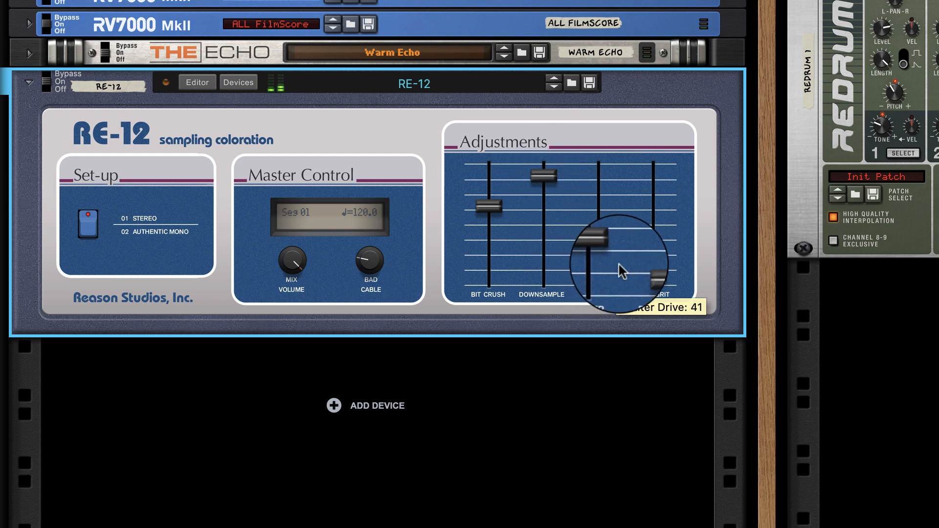
left_click_drag(608, 247, 607, 235)
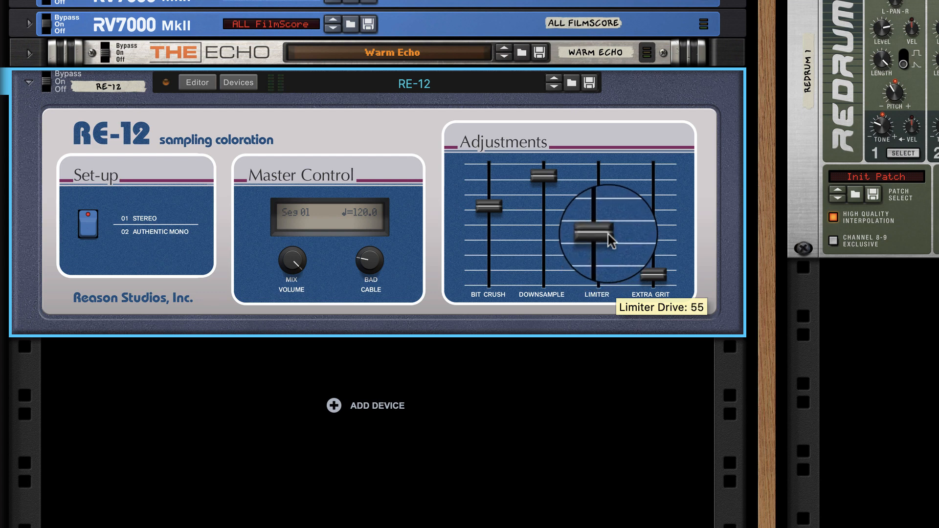
left_click_drag(611, 241, 612, 243)
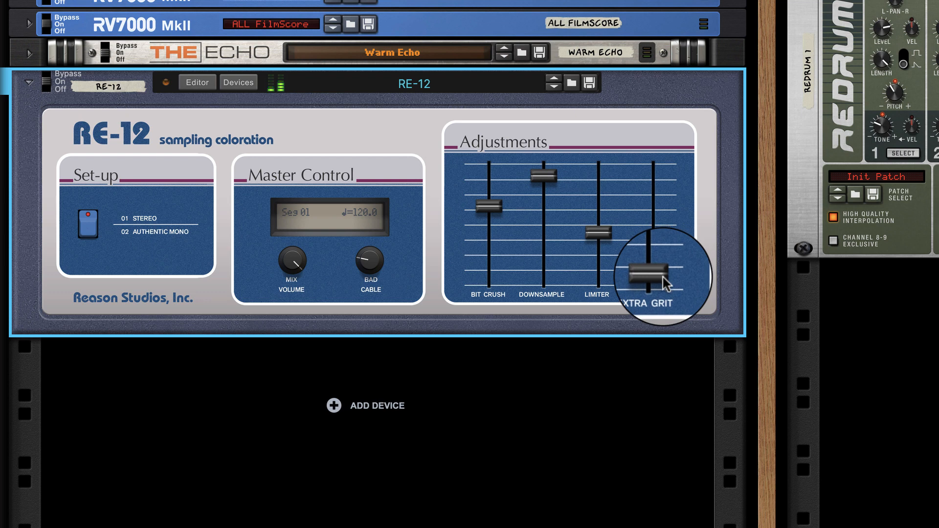
- Fine-tune the RE-12's sample rate and raise its Extra Grit amount above 10
mouse_move(666, 283)
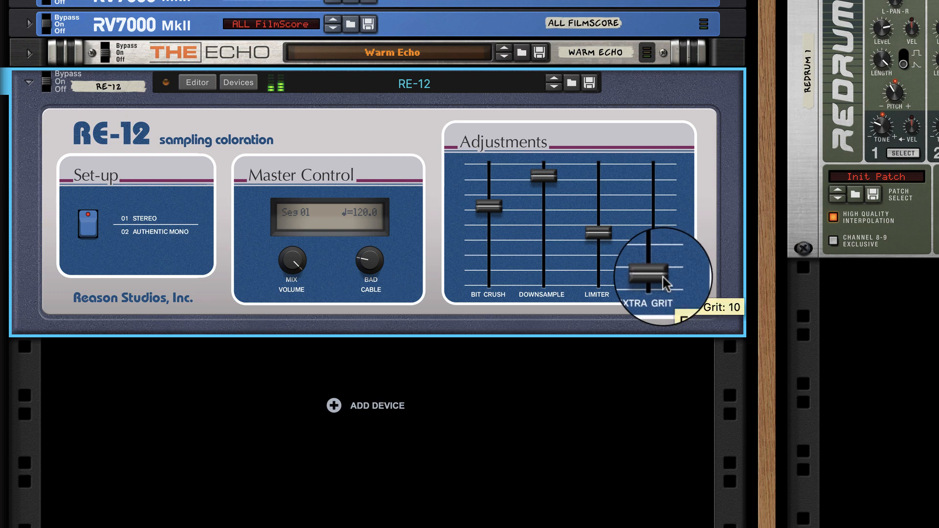
mouse_move(548, 186)
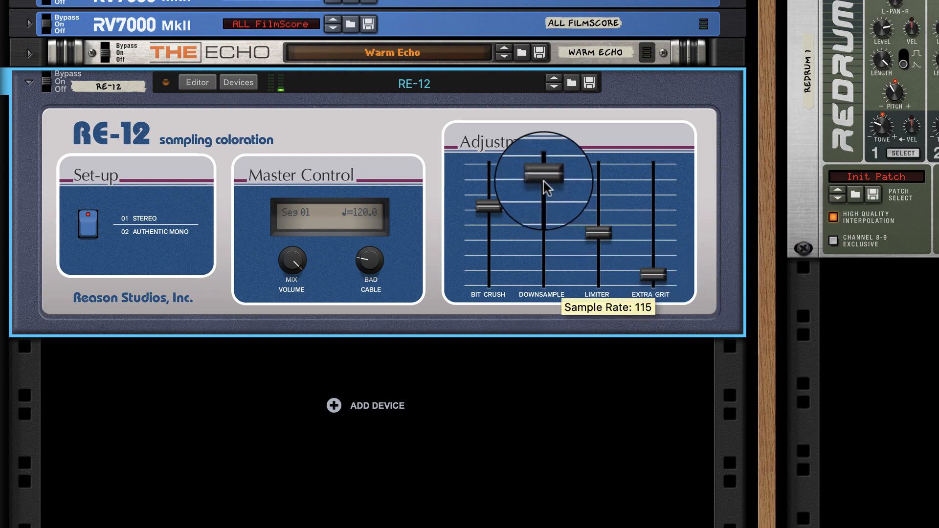
left_click_drag(543, 181, 544, 178)
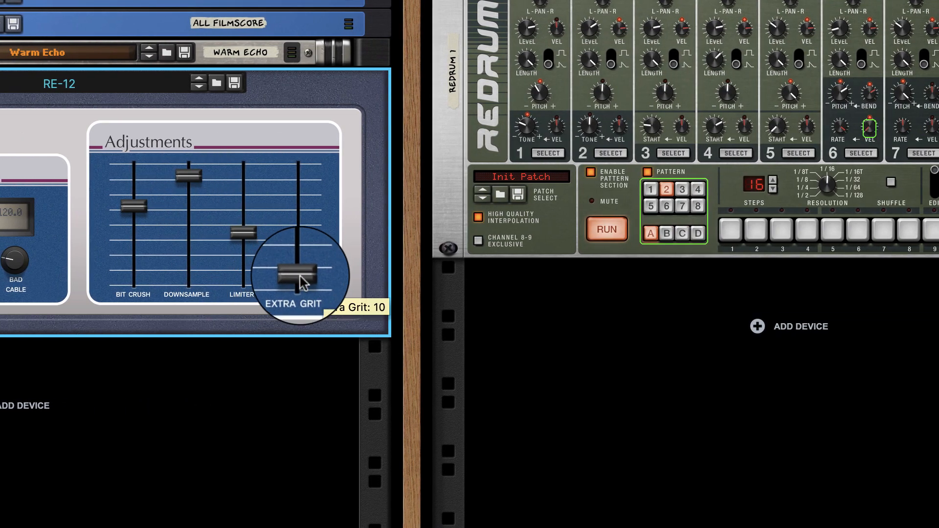
left_click_drag(653, 274, 653, 268)
mouse_move(298, 268)
left_mouse_down()
mouse_move(299, 239)
mouse_move(304, 257)
left_mouse_up()
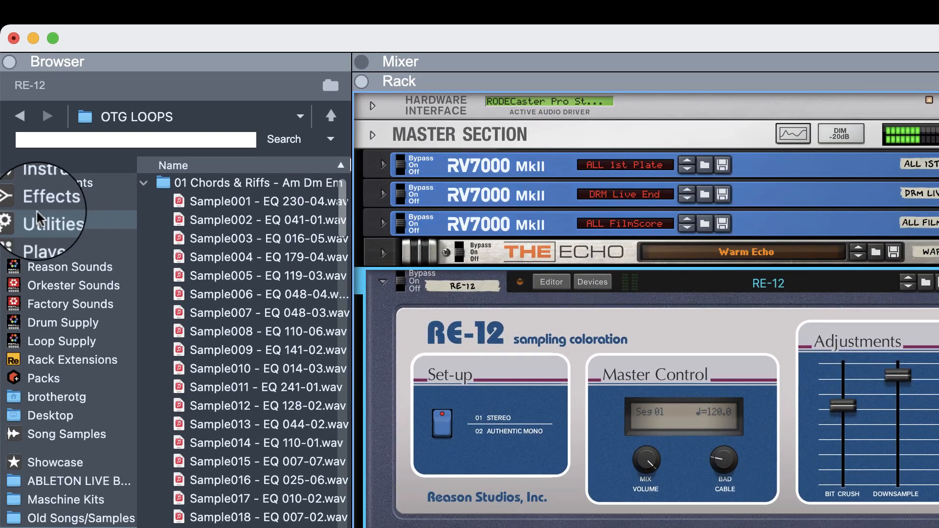
- Add an Audiomatic from the effects devices as an insert effect on the Redrum 1 Left channel
left_click(45, 201)
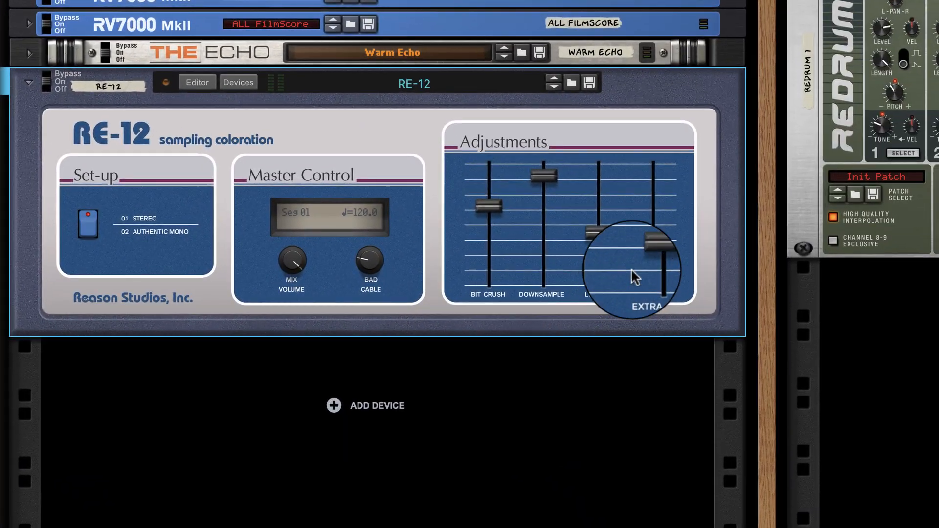
left_click_drag(646, 255, 647, 264)
left_click_drag(266, 238, 593, 194)
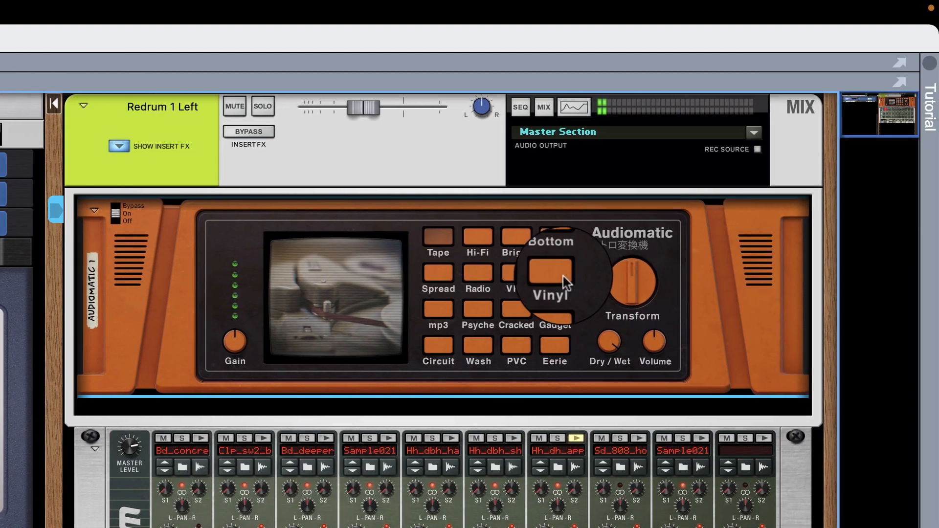
- Choose the Vinyl preset on the Audiomatic, raise Transform, lower Dry/Wet, and set Volume to about 3.8 dB
left_click(740, 277)
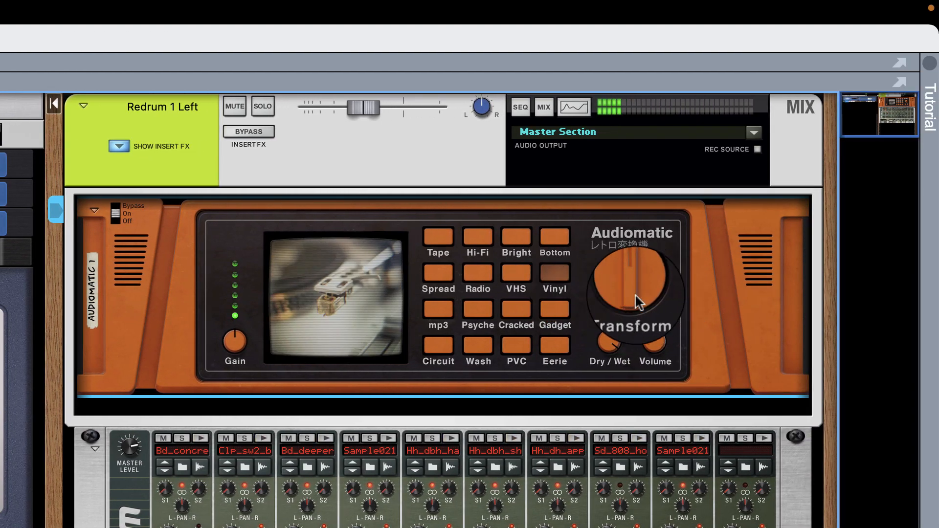
left_click_drag(635, 295, 628, 283)
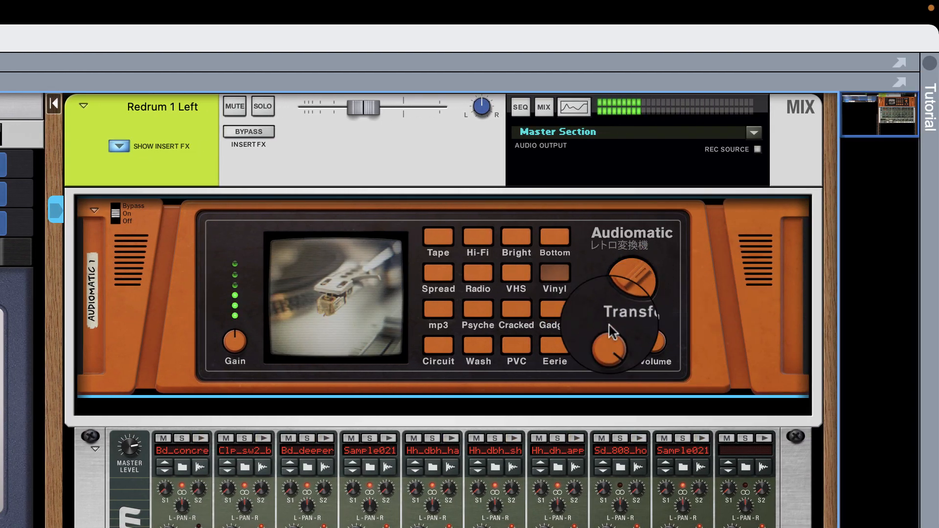
left_click_drag(609, 339, 630, 401)
mouse_move(608, 346)
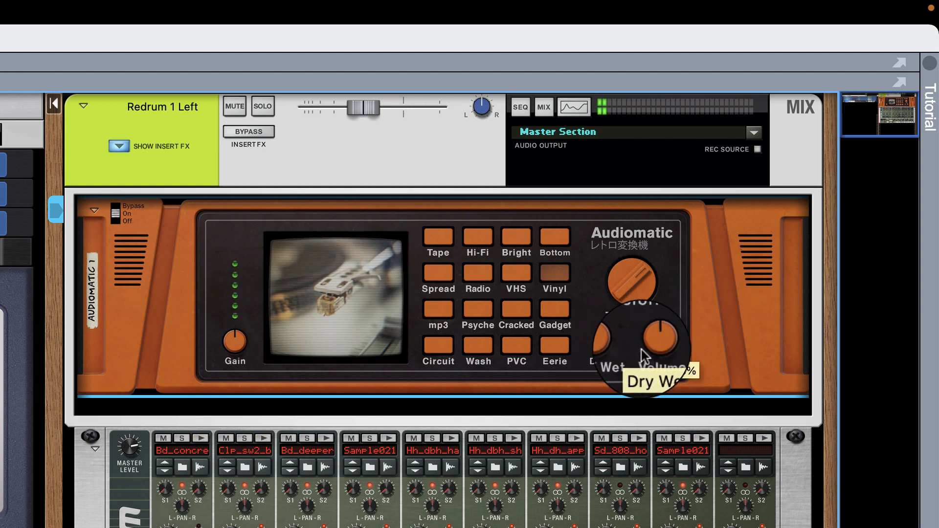
left_click_drag(655, 348, 652, 337)
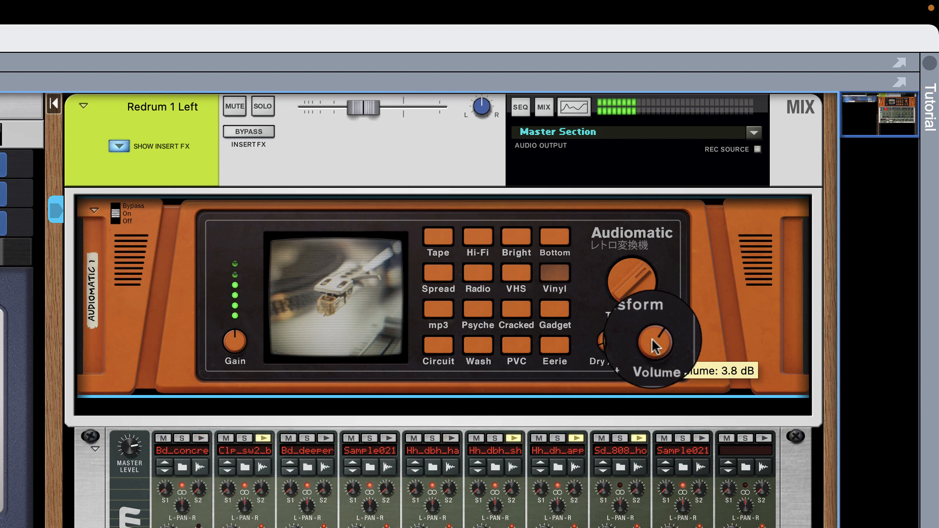
mouse_move(642, 295)
left_click_drag(642, 295, 642, 294)
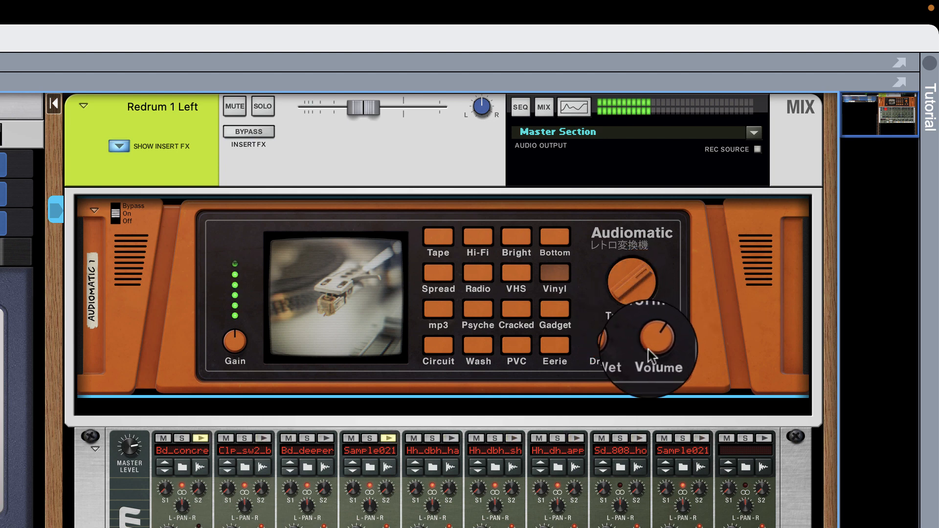
mouse_move(647, 351)
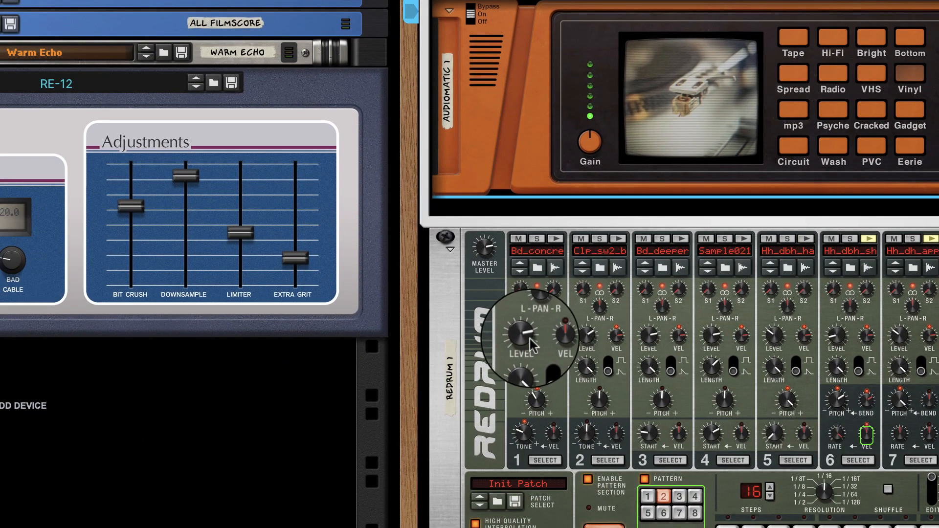
- Rebalance the Redrum 1 drum levels, adjusting channels 1 and 3 and lowering channel 8's level to about 90
left_click_drag(520, 352, 534, 347)
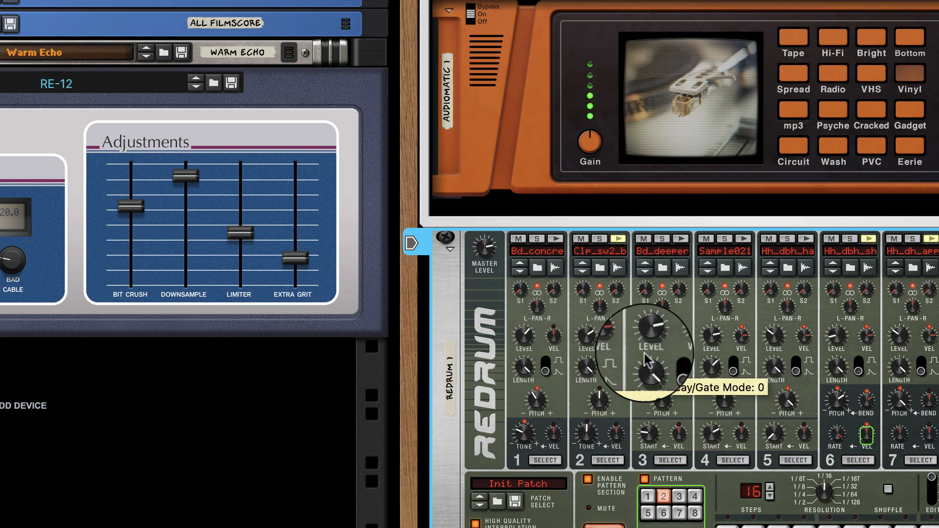
left_click_drag(643, 339, 645, 345)
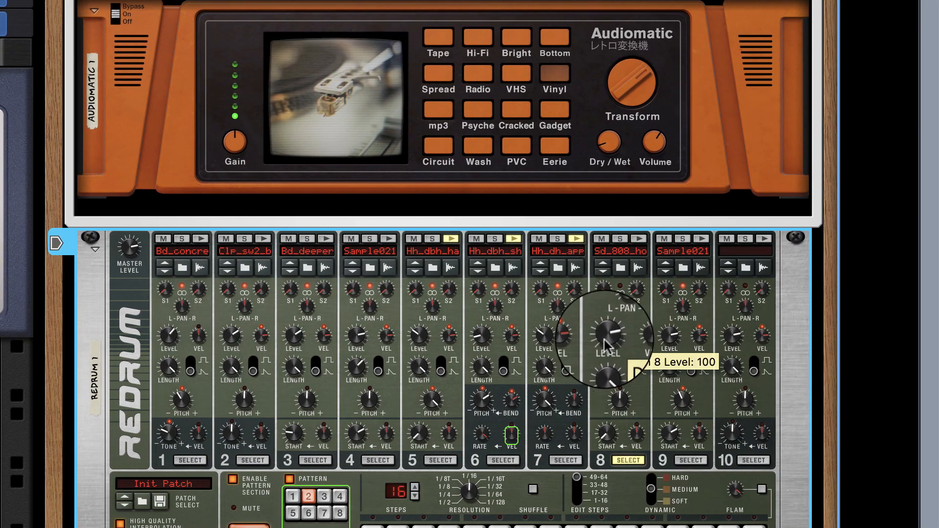
left_click_drag(702, 342, 701, 346)
left_click_drag(606, 348, 607, 350)
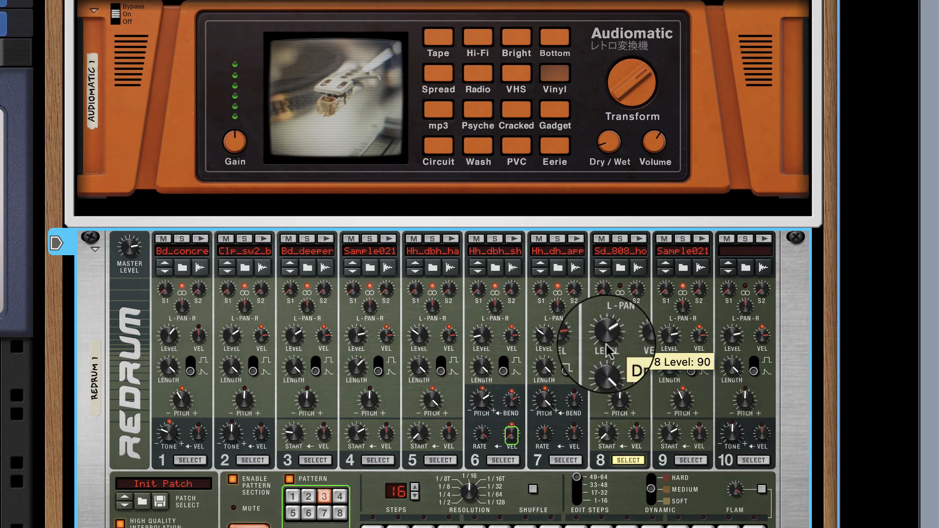
- In the mixer, slightly cut the HF and HMF gain in the Redrum 1 Left channel's EQ
key("F5")
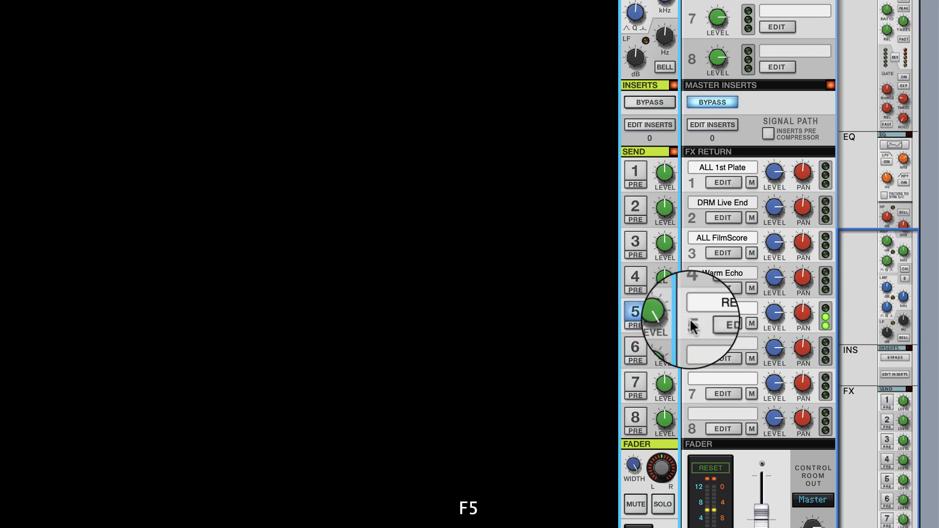
scroll(713, 179, "up", 10)
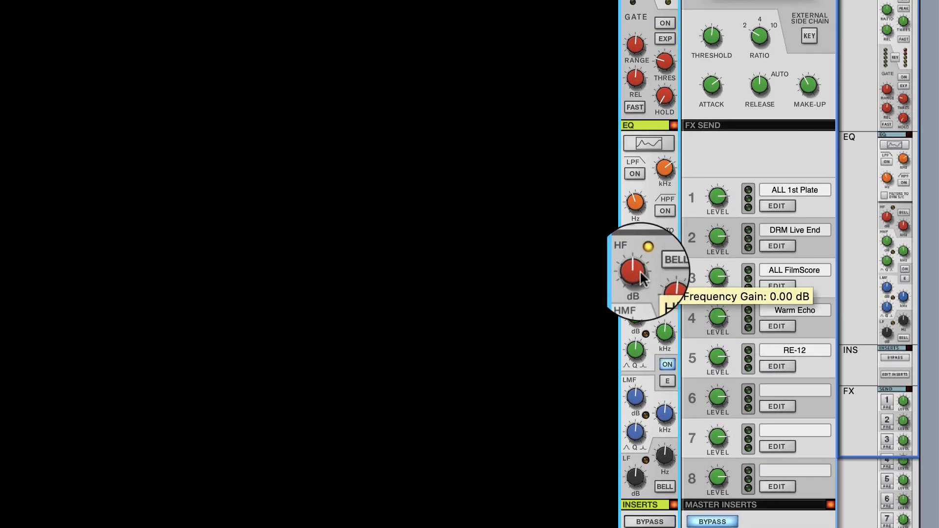
left_click_drag(640, 272, 644, 273)
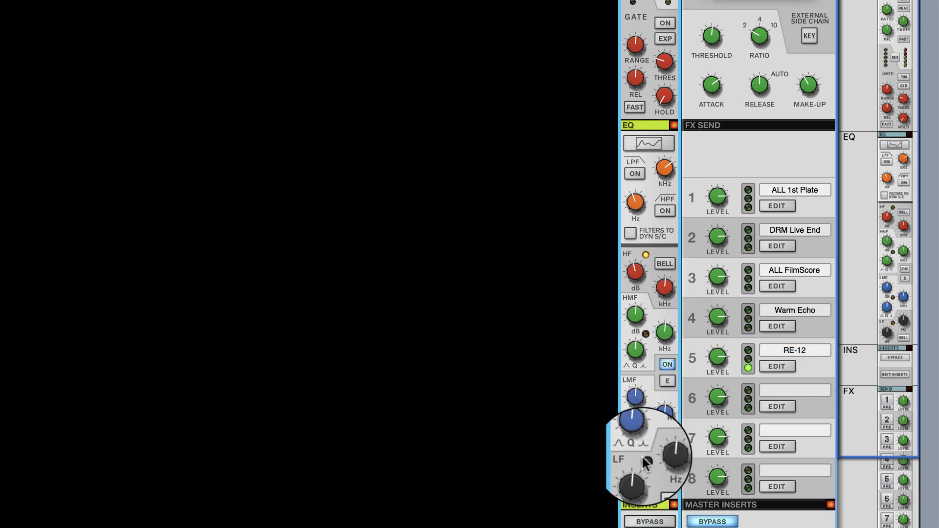
mouse_move(640, 318)
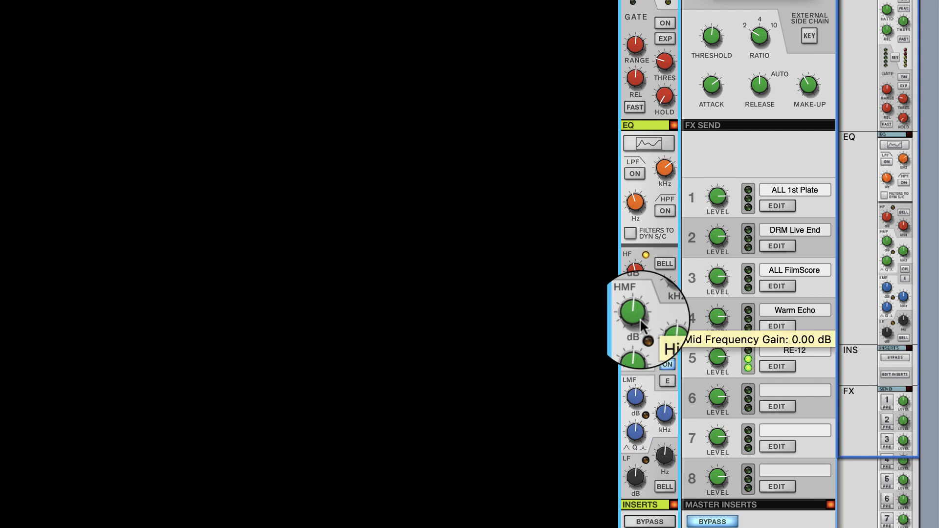
left_click_drag(642, 321, 645, 324)
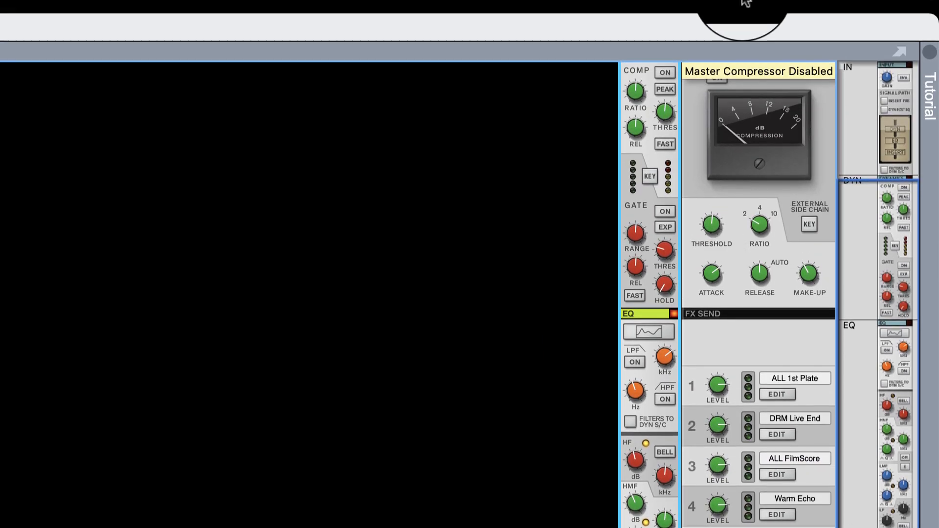
- Enable the master compressor, shorten its attack, lower the threshold to about -19.6 dB, and set make-up gain to about 3.8 dB
left_click(715, 89)
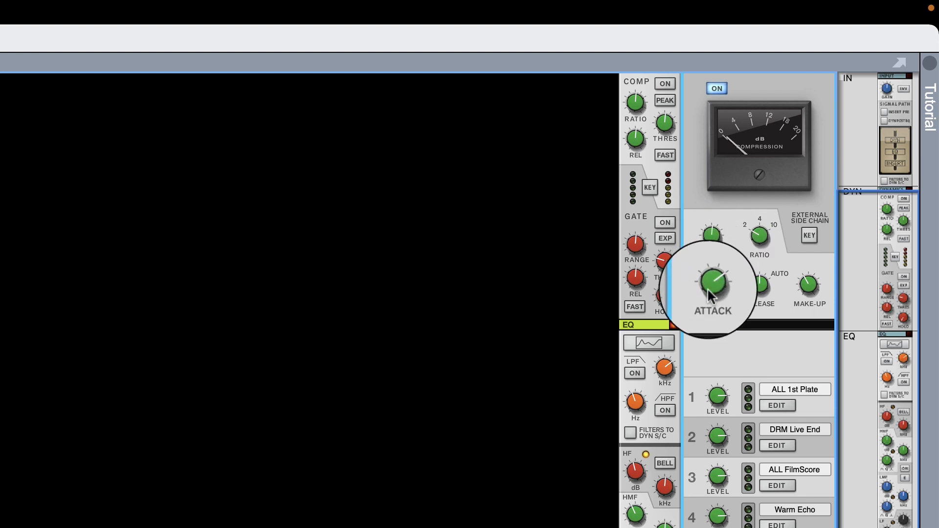
left_click_drag(708, 289, 714, 305)
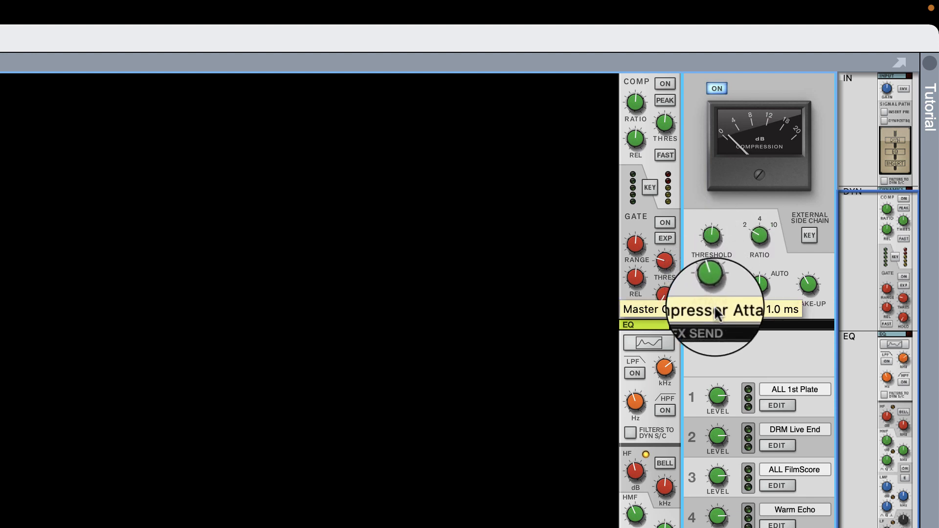
mouse_move(716, 237)
left_mouse_down()
mouse_move(724, 261)
mouse_move(716, 242)
left_mouse_up()
left_click_drag(713, 290, 714, 283)
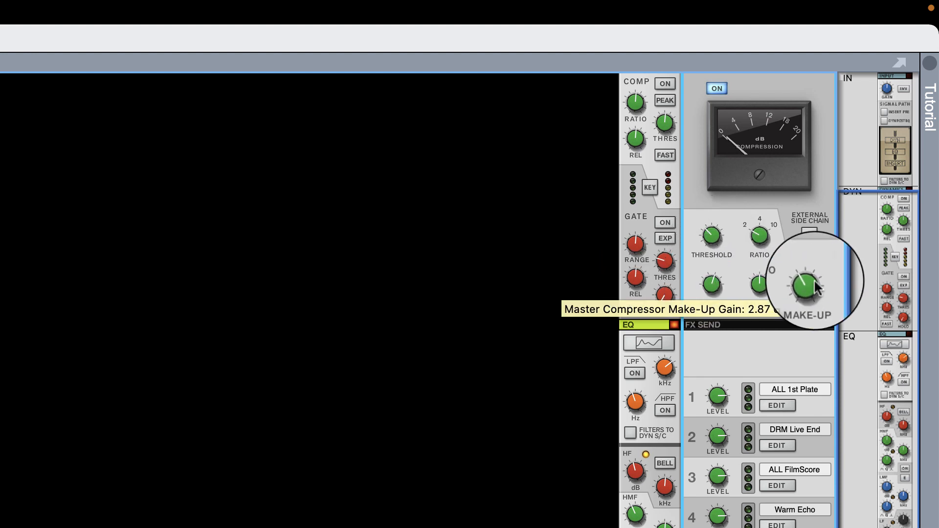
left_click_drag(815, 285, 814, 293)
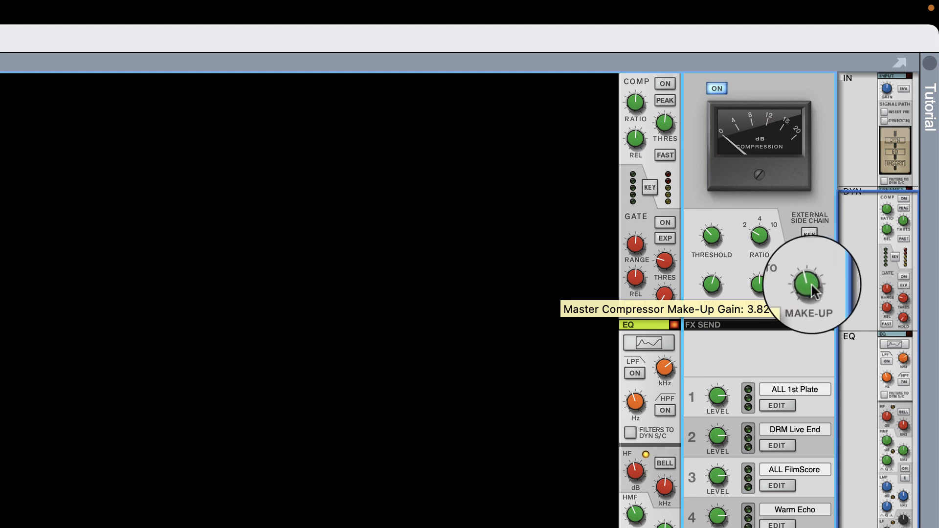
- Lower the master fader to about -2.85 dB and fine-tune the Redrum 1 Left channel fader
scroll(728, 301, "down", 10)
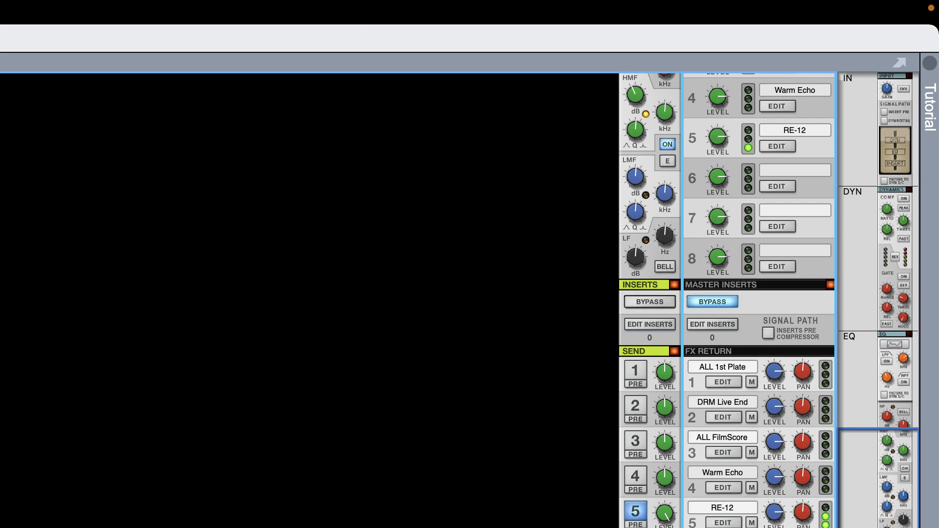
scroll(663, 411, "down", 10)
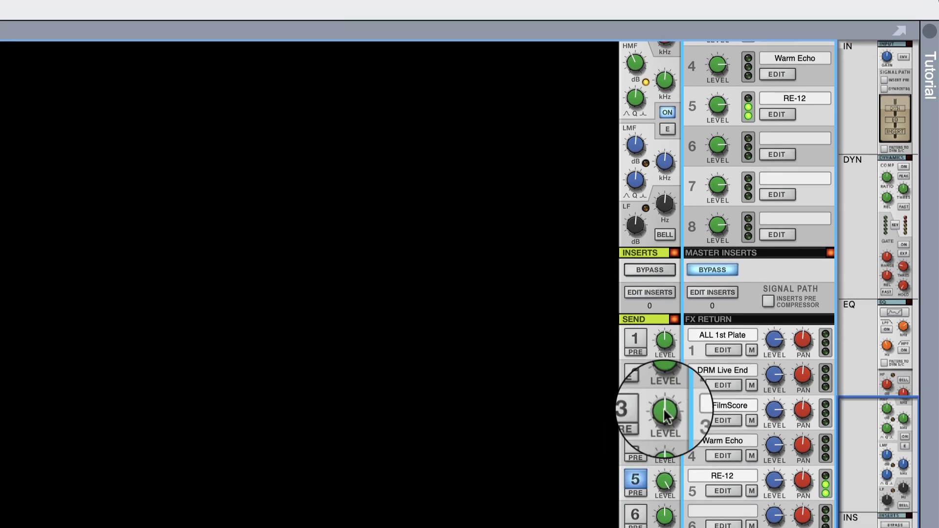
left_click_drag(763, 326, 763, 340)
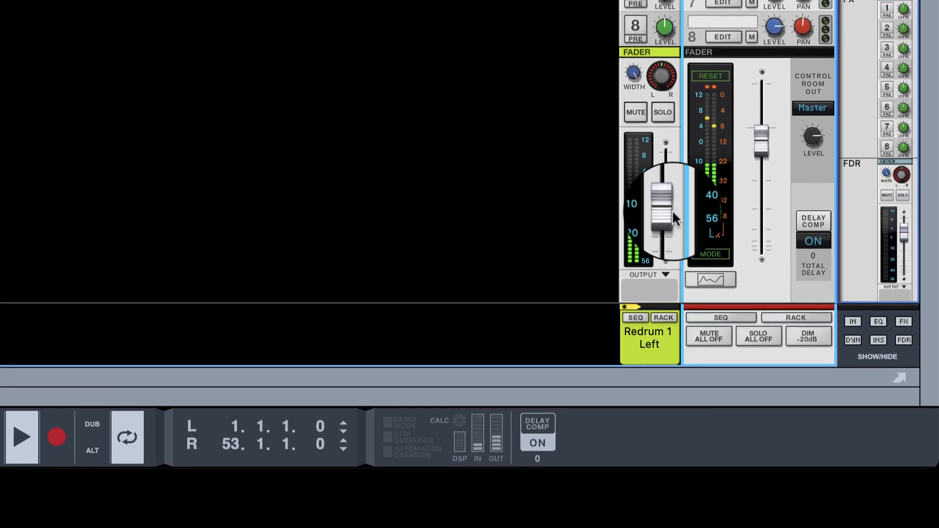
left_click_drag(668, 208, 670, 210)
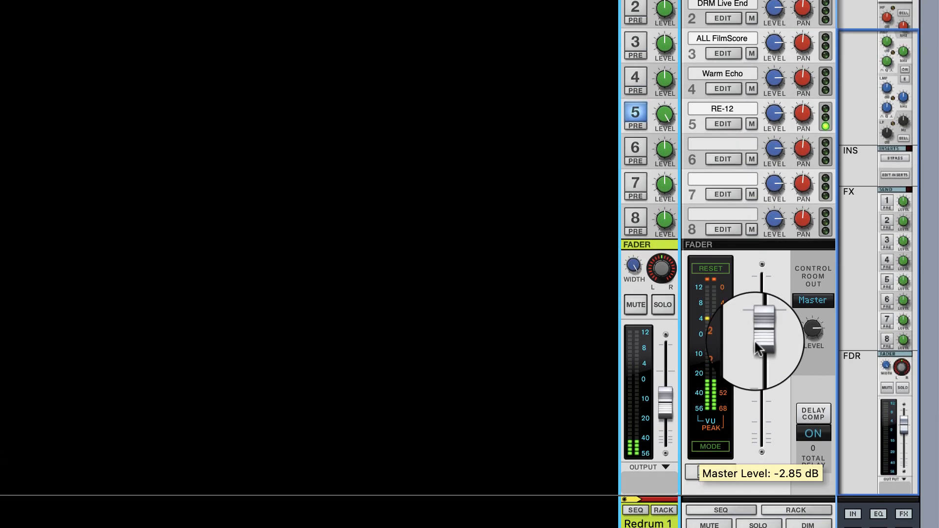
left_click_drag(754, 163, 754, 158)
left_click_drag(755, 342, 755, 339)
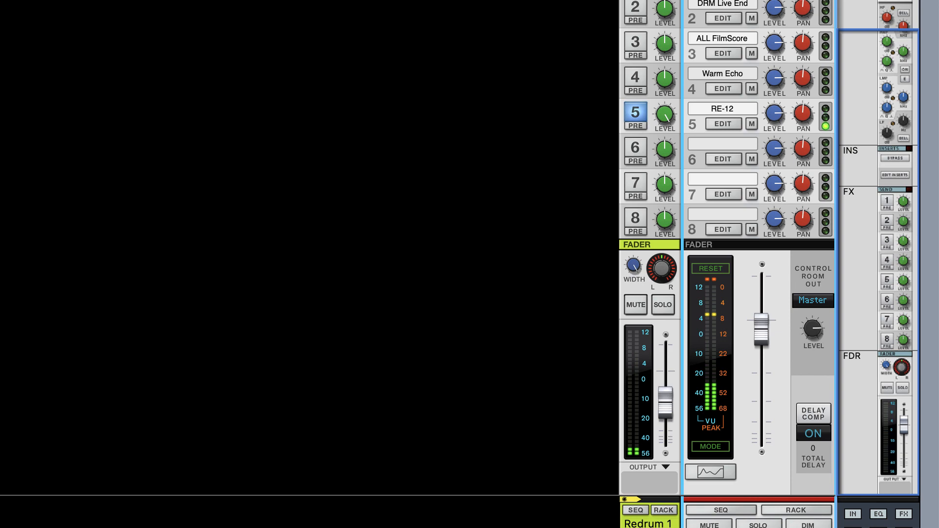
- Raise the master compressor's threshold slightly
scroll(759, 293, "up", 10)
scroll(752, 188, "up", 10)
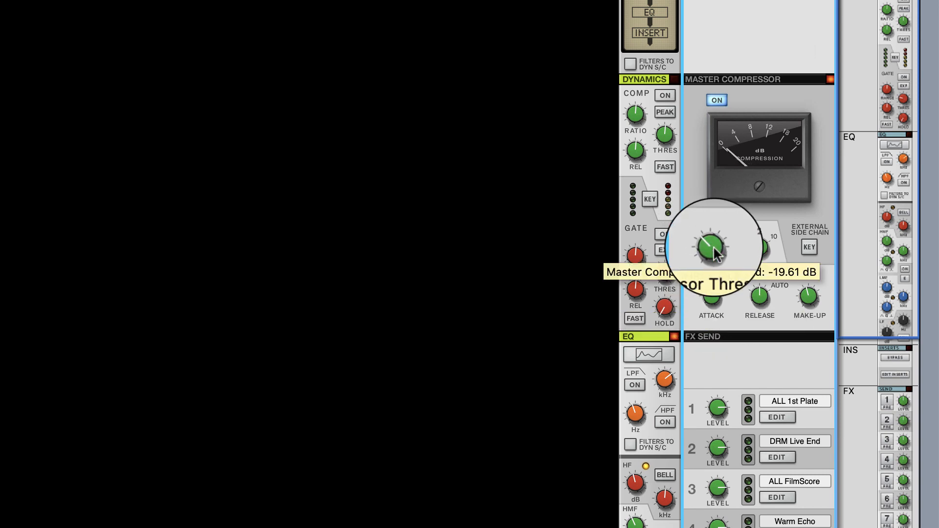
scroll(714, 246, "up", 3)
left_click_drag(714, 247, 718, 247)
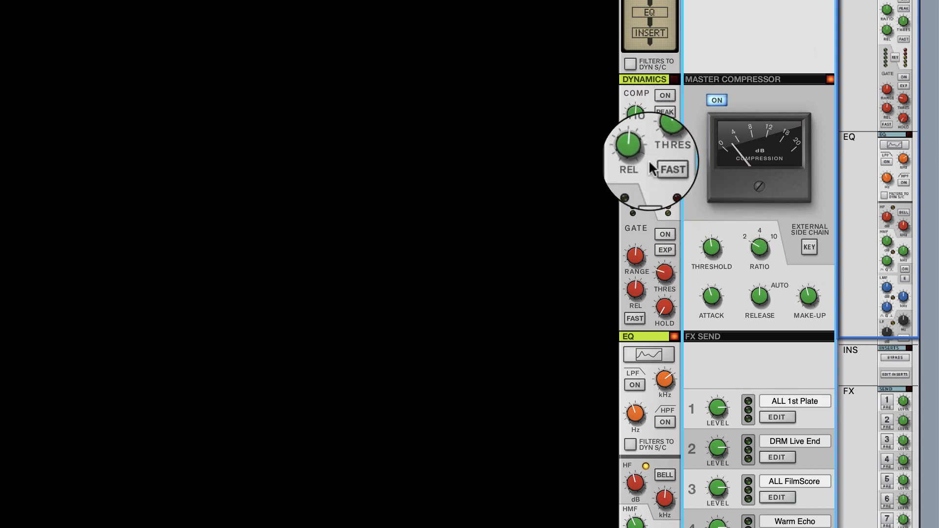
- Audition the low-pass filter on the Redrum 1 Left channel by switching it on and back off
scroll(649, 163, "down", 5)
scroll(649, 163, "down", 1)
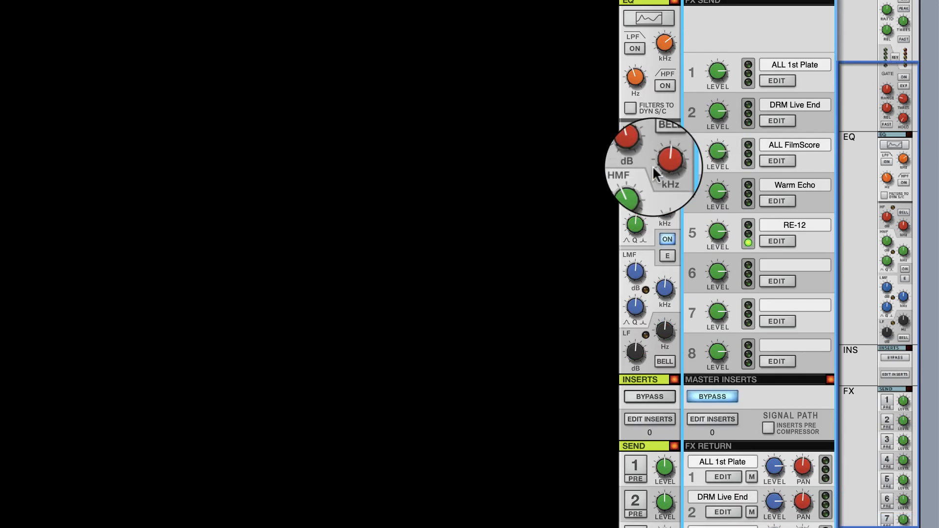
scroll(653, 166, "up", 3)
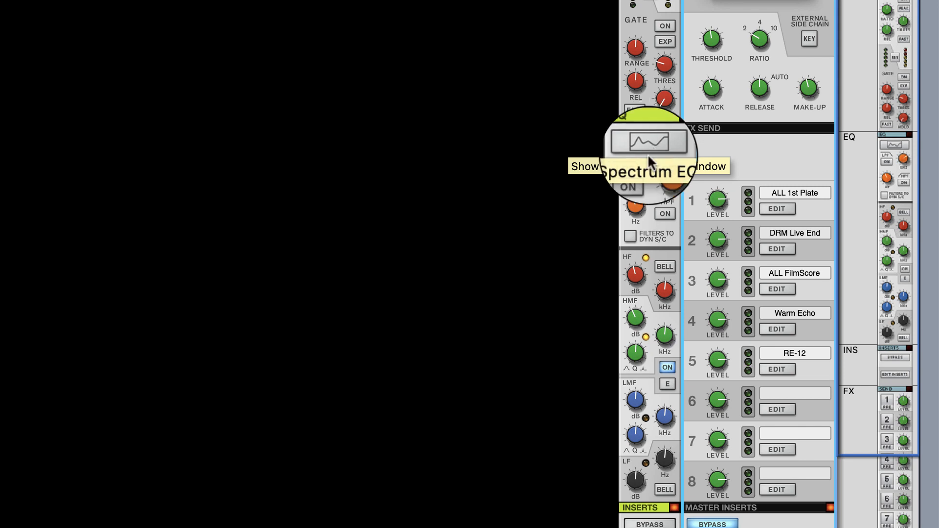
left_click(635, 179)
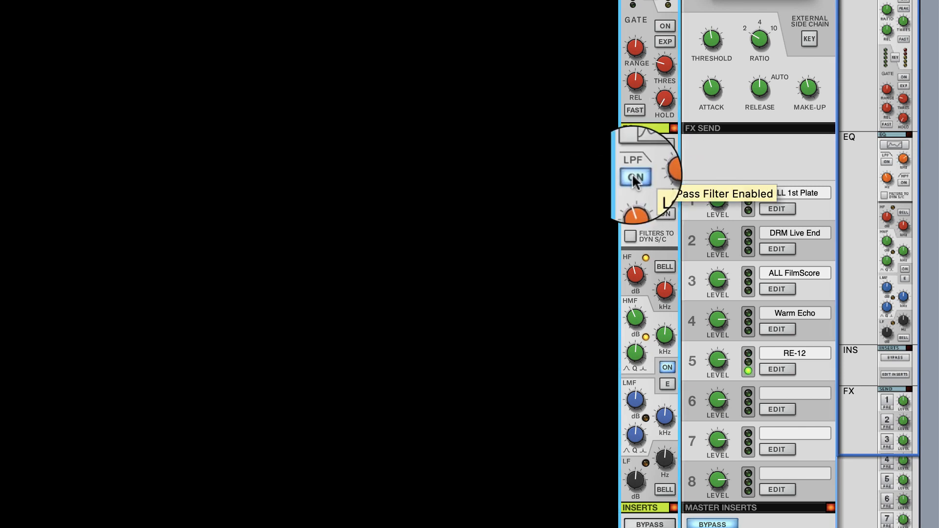
left_click(634, 179)
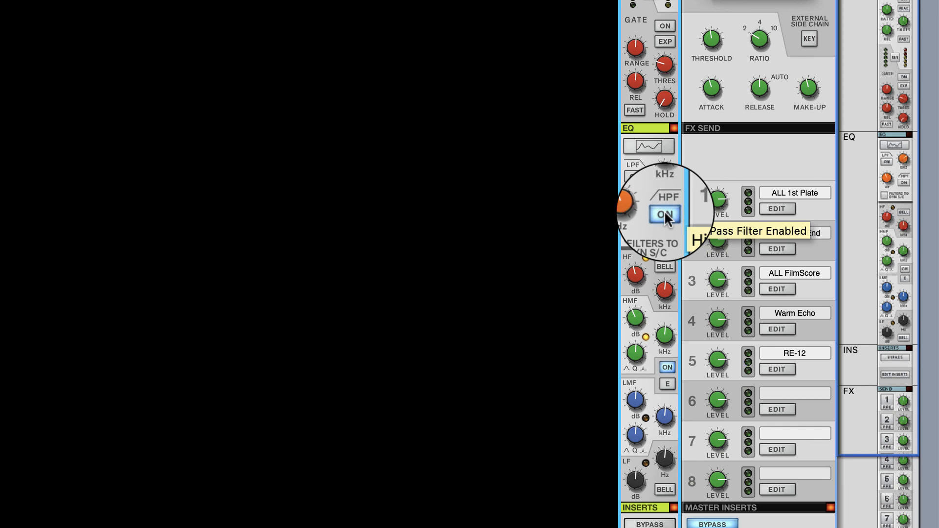
- Switch off the Redrum 1 Left channel's high-pass filter and create an automation lane for its on/off control
left_click(665, 213)
right_click(665, 213)
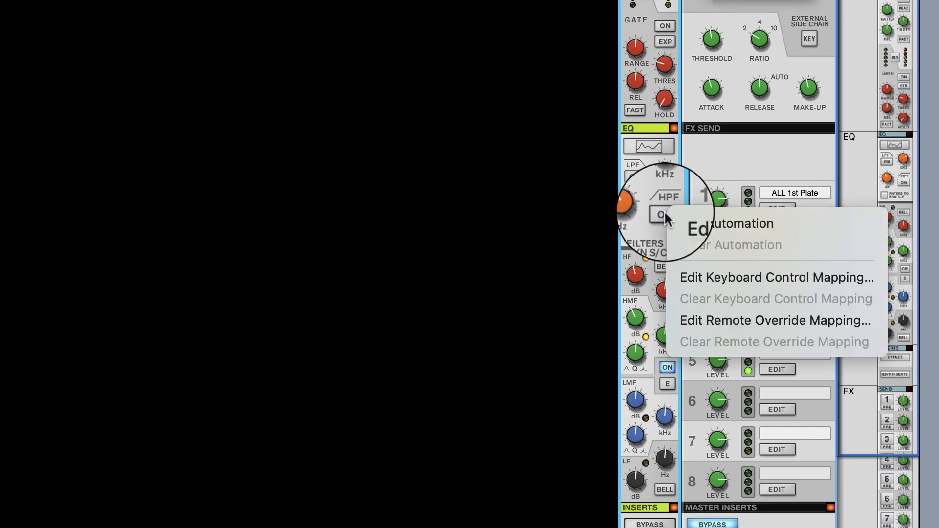
left_click(678, 218)
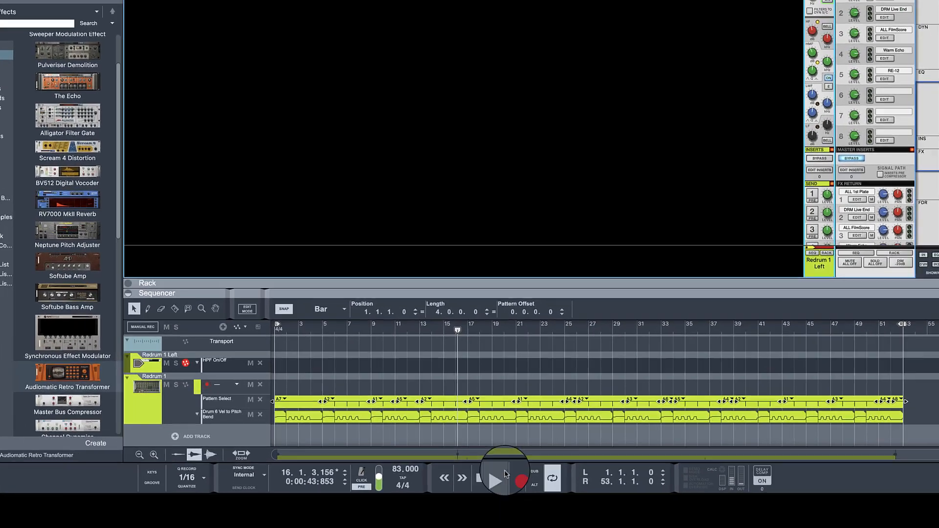
- Record automation from the song start, switching the Redrum 1 Left channel's high-pass and low-pass filters on and back off in turn
left_click(480, 477)
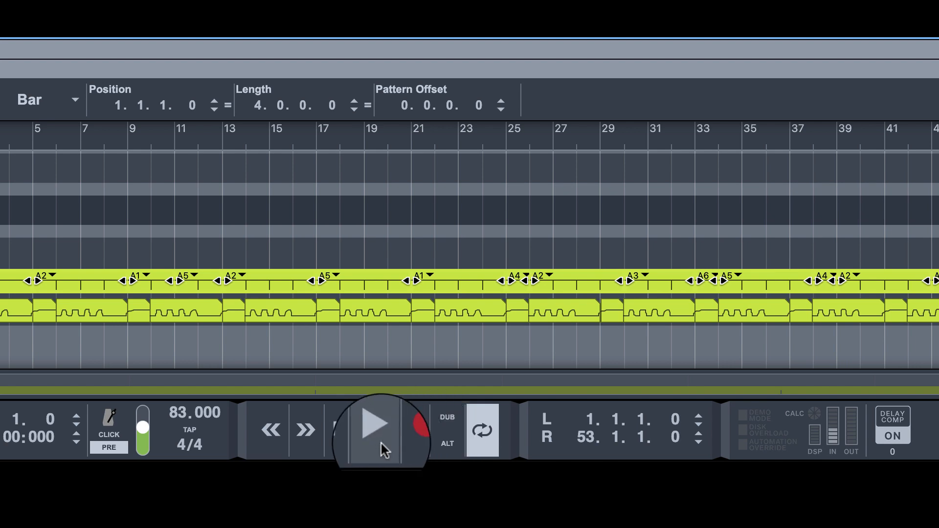
left_click(414, 433)
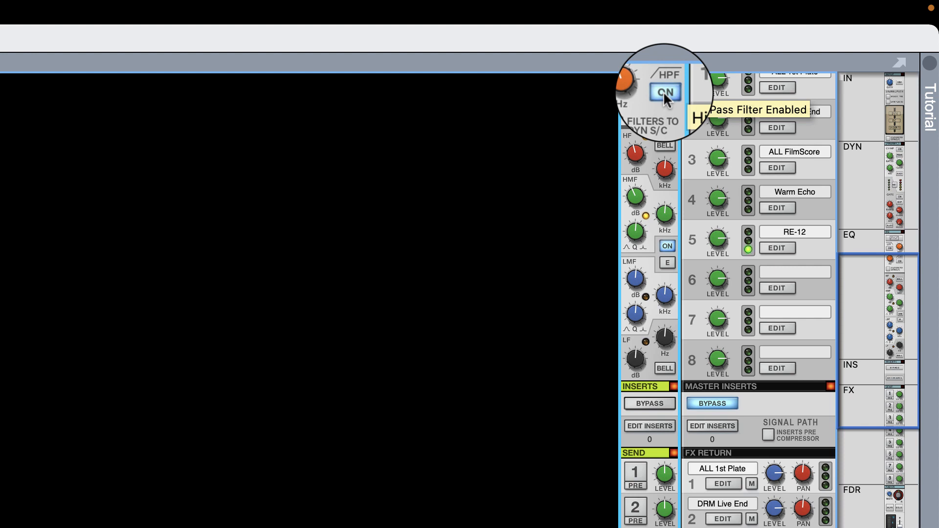
scroll(493, 226, "up", 5)
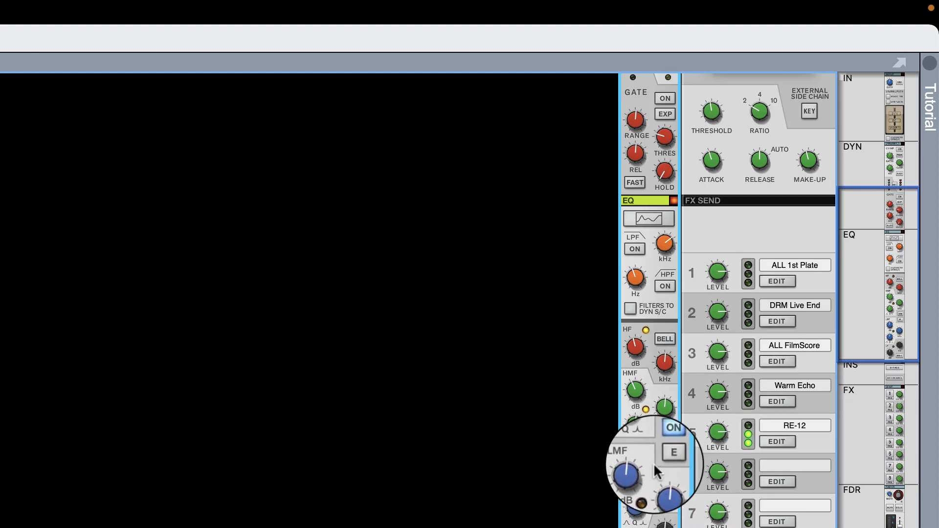
scroll(666, 439, "down", 1)
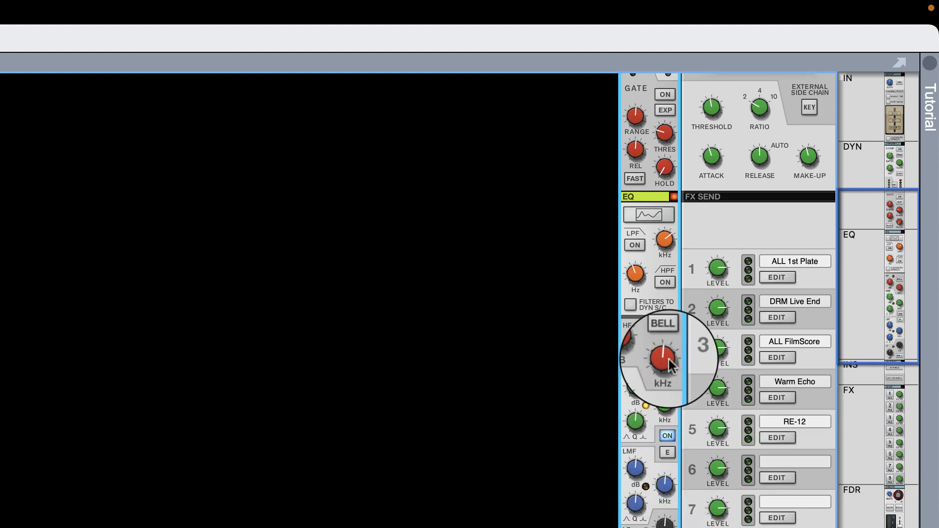
left_click(664, 284)
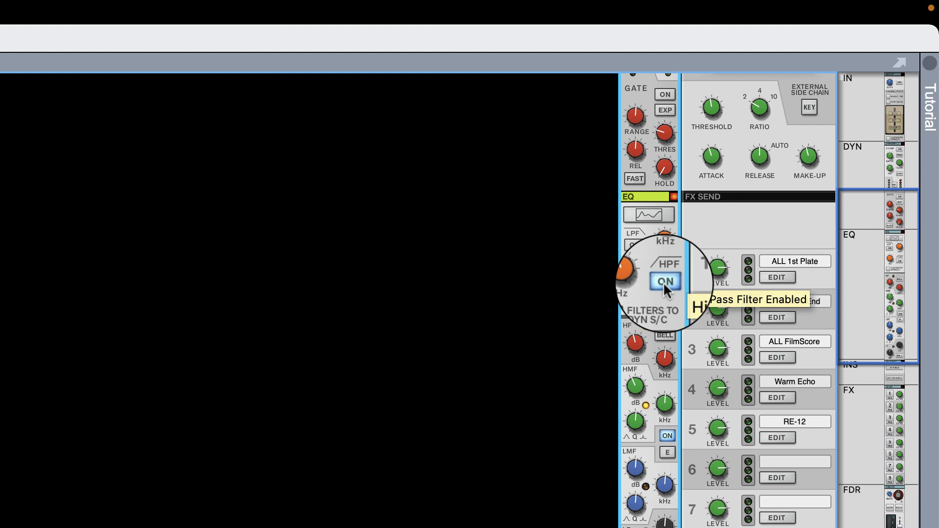
left_click(664, 283)
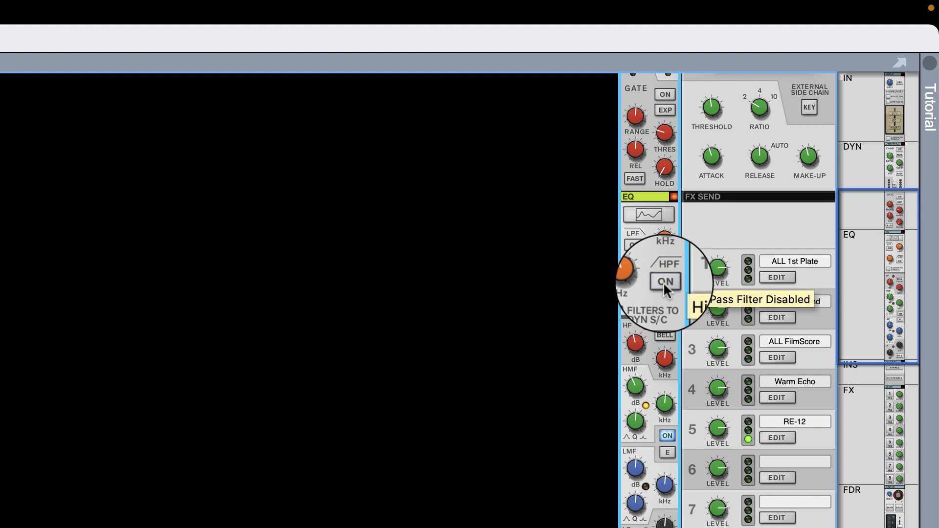
left_click(639, 246)
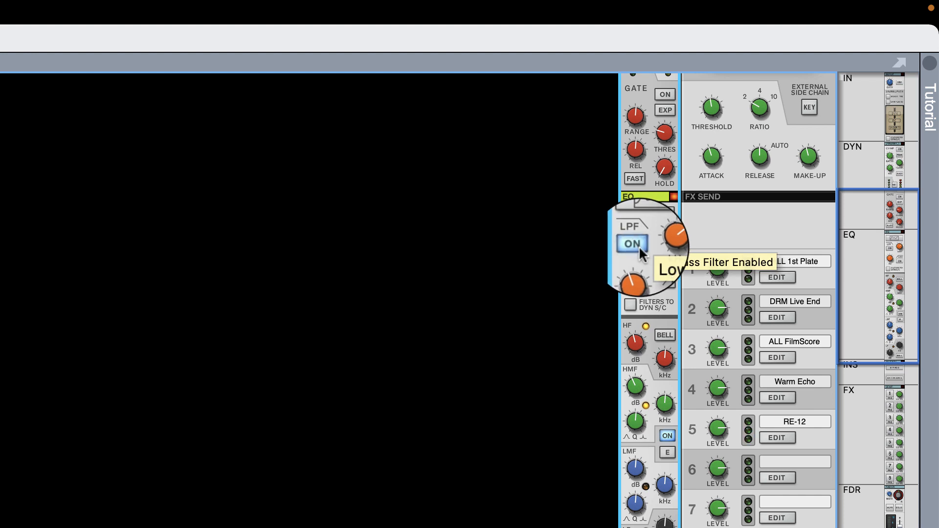
left_click(639, 245)
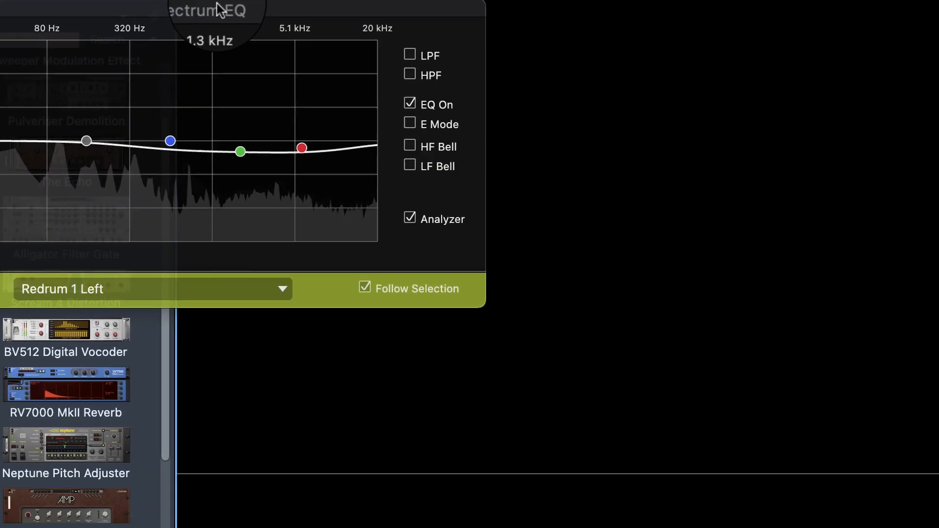
- While recording, use the Spectrum EQ to cut Redrum 1 Left's low band to about -6.7 dB at 163 Hz and slightly raise its high-frequency gain
left_click_drag(394, 104, 897, 247)
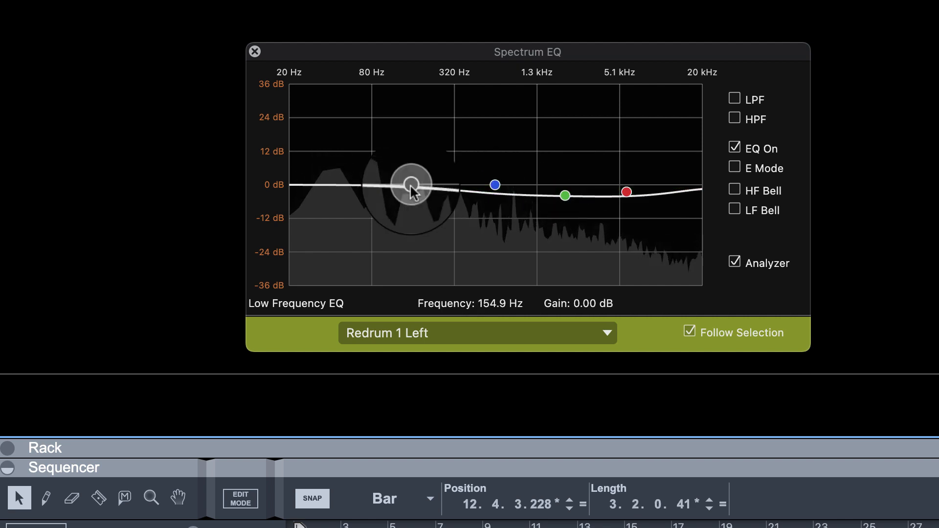
left_click_drag(412, 186, 410, 216)
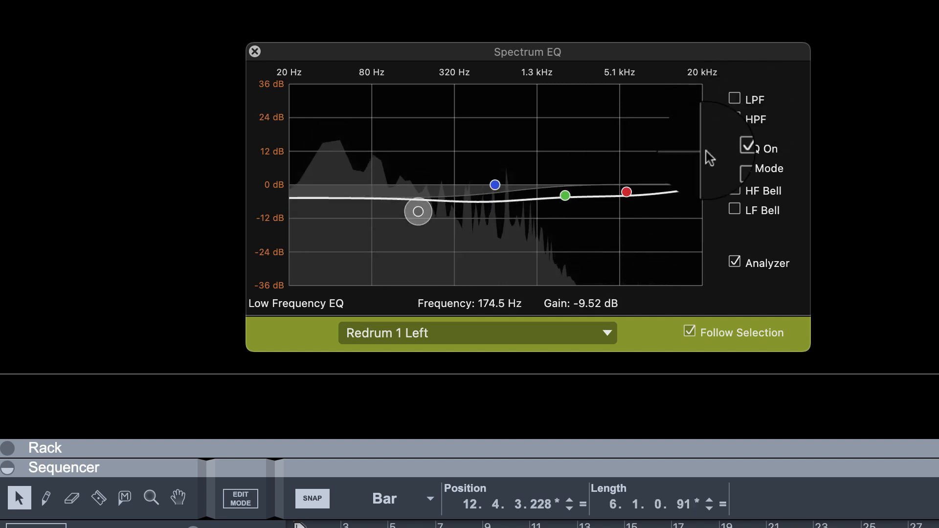
left_click(634, 196)
mouse_move(633, 195)
left_mouse_down()
mouse_move(609, 172)
mouse_move(571, 160)
mouse_move(627, 186)
left_mouse_up()
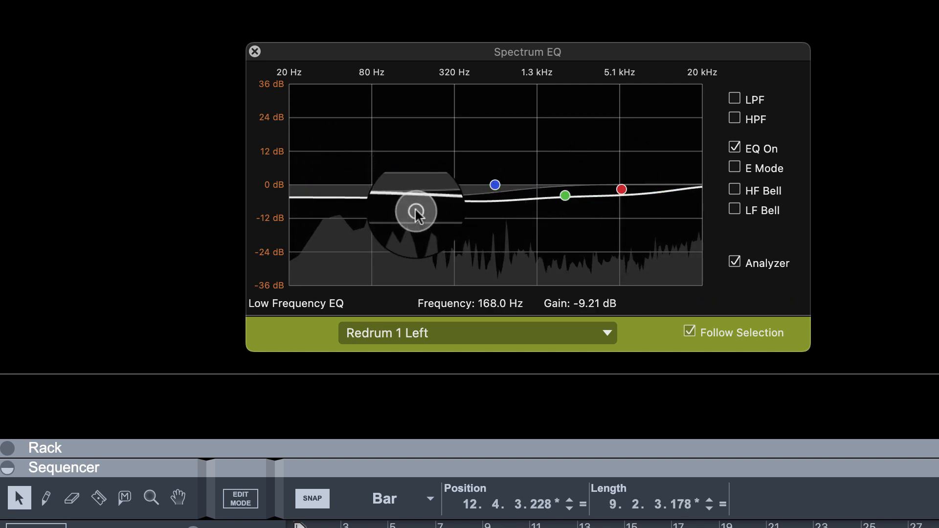
left_click_drag(417, 214, 415, 207)
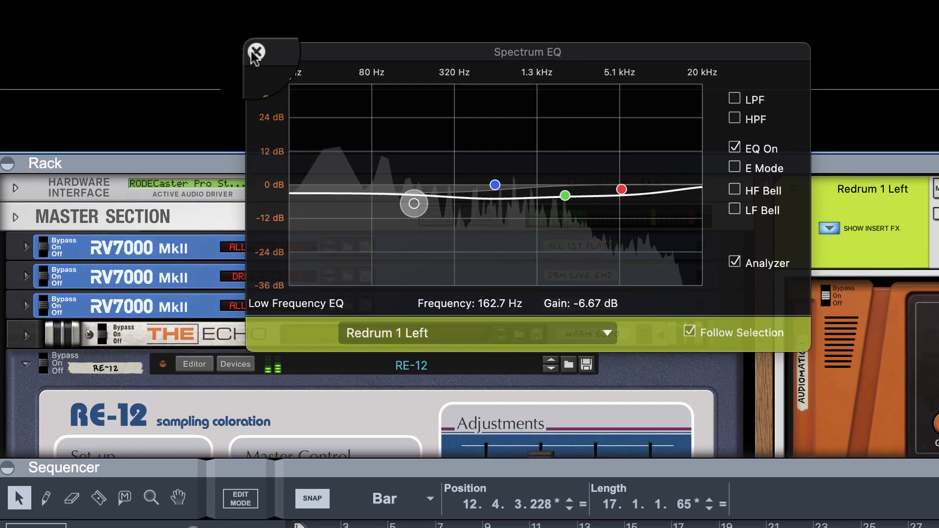
left_click(177, 9)
- Enlarge the rack area to show Redrum 1 and end the automation recording around bar 33 while playback continues
left_click_drag(592, 155, 624, 0)
scroll(614, 206, "down", 5)
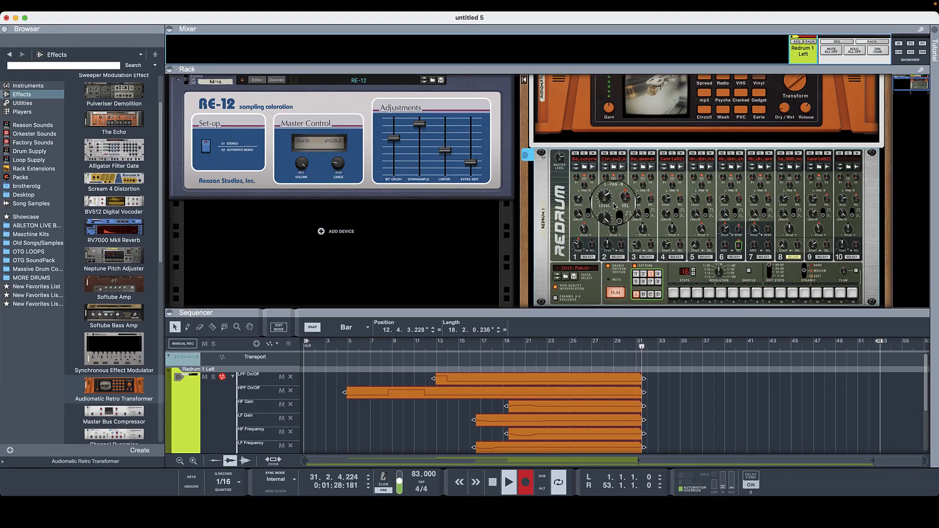
scroll(615, 206, "down", 2)
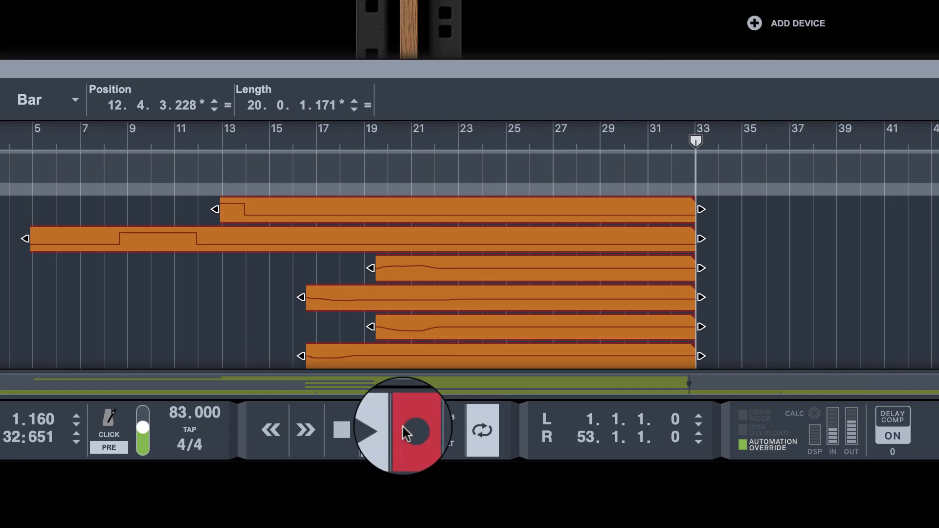
left_click(404, 429)
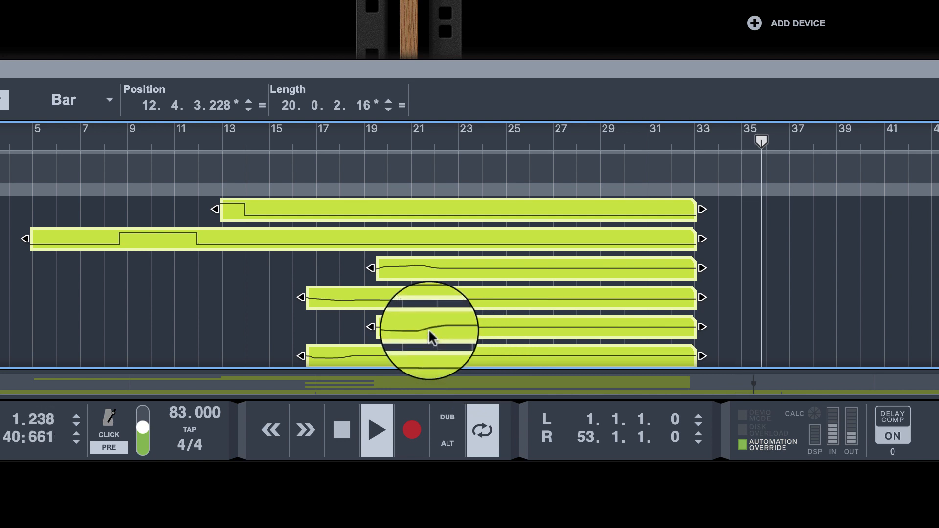
- Stop playback and return the song position to the start, with the Redrum 1 device in view
scroll(387, 20, "up", 3)
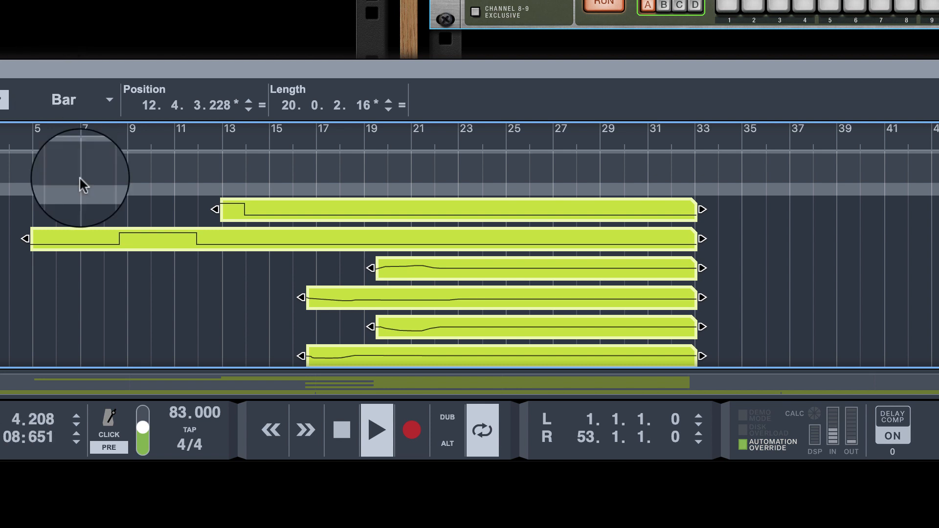
left_click(343, 442)
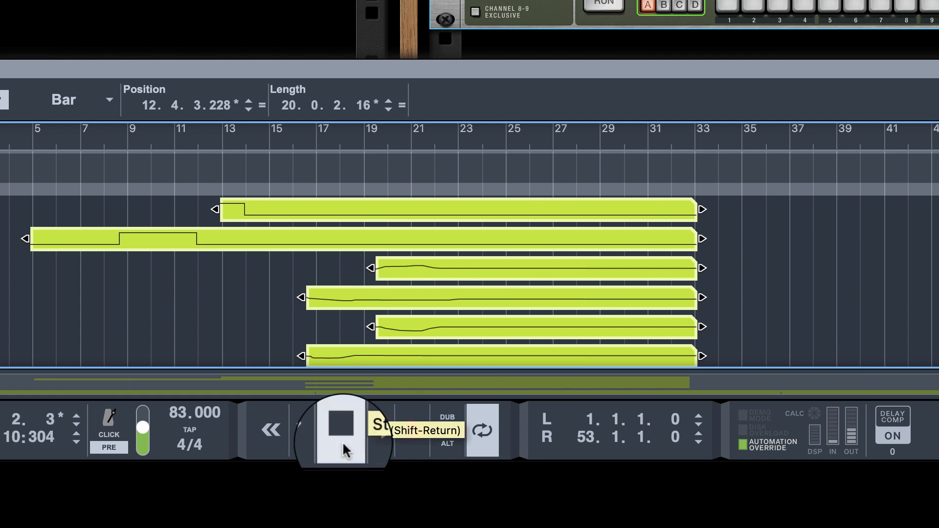
left_click(342, 442)
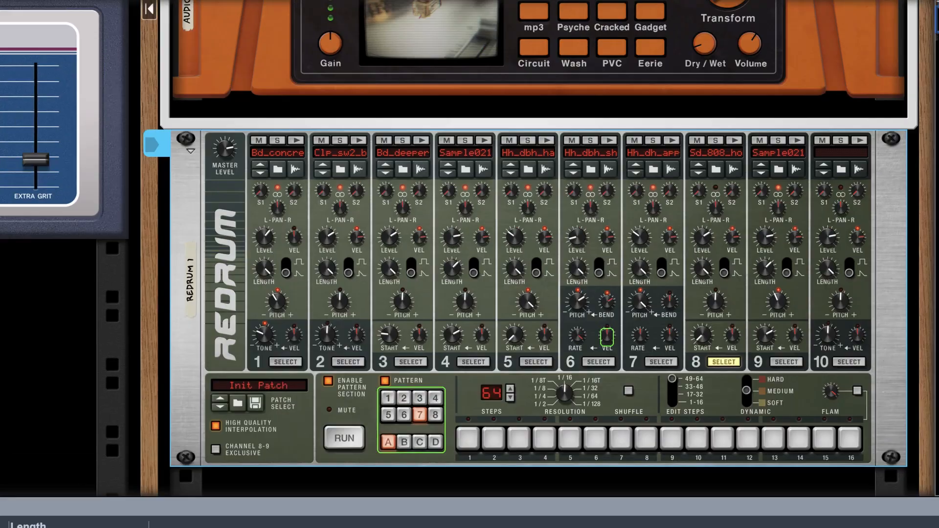